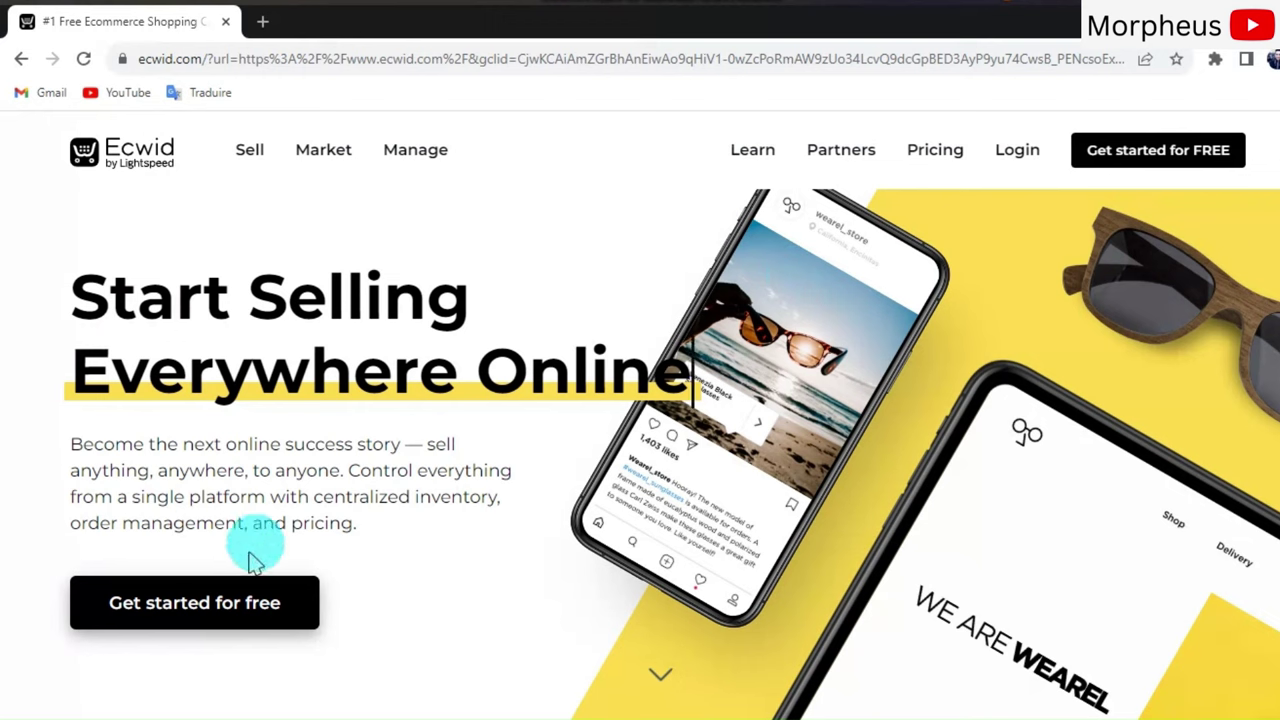
Start registering for a free Ecwid store account from the homepage
{"action": "left_click", "coordinate": [223, 600]}
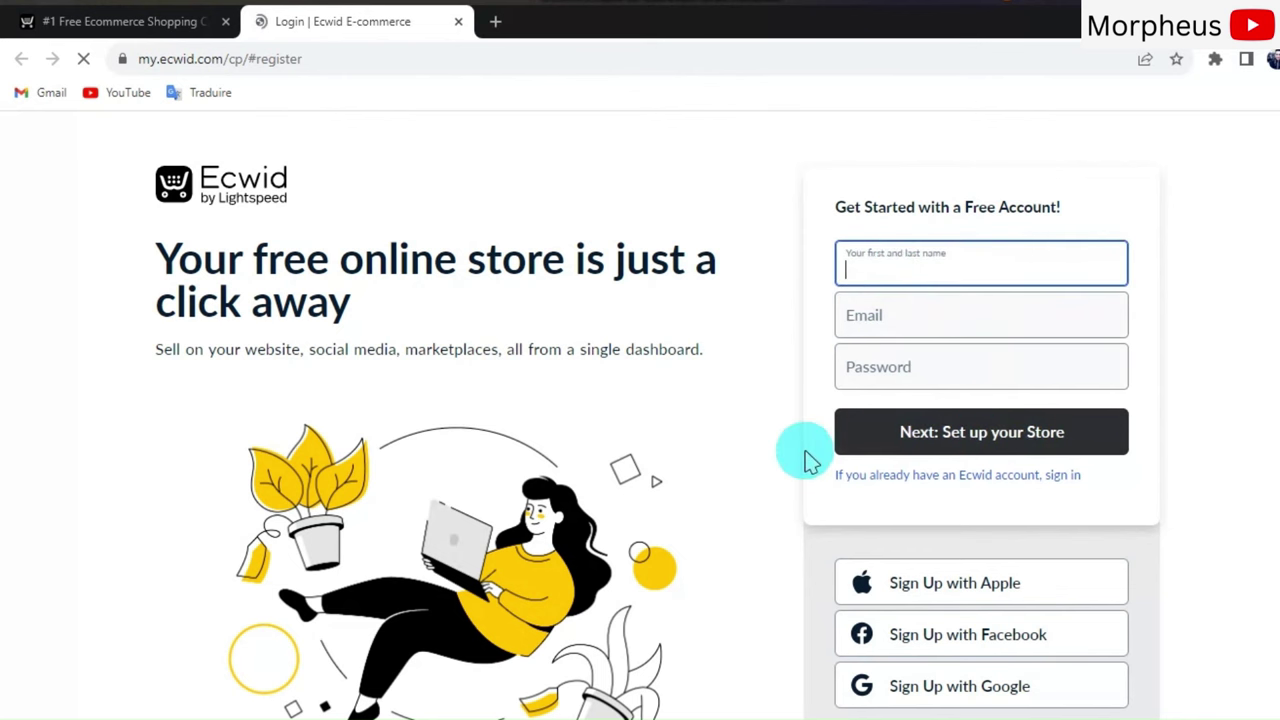
{"action": "scroll", "coordinate": [808, 470], "scroll_direction": "down", "scroll_amount": 1}
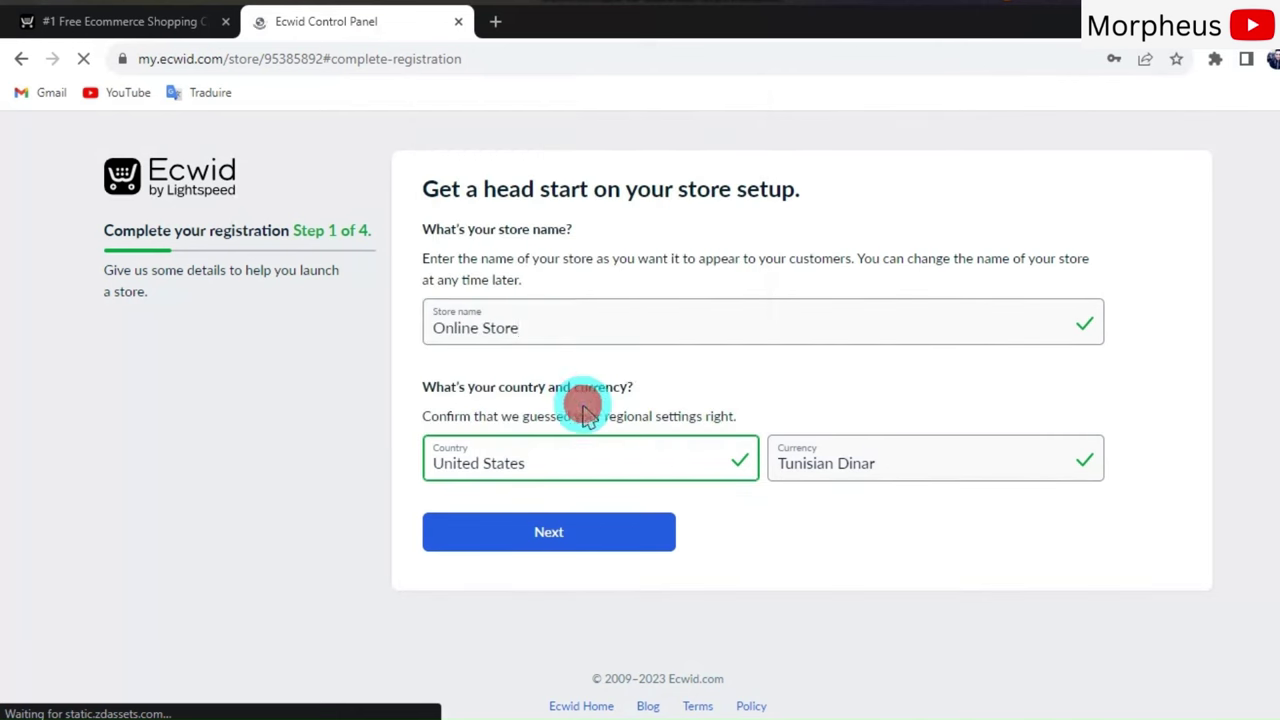
Set the store's currency to U.S. dollar in the registration form
{"action": "left_click", "coordinate": [606, 349]}
{"action": "left_click", "coordinate": [863, 460]}
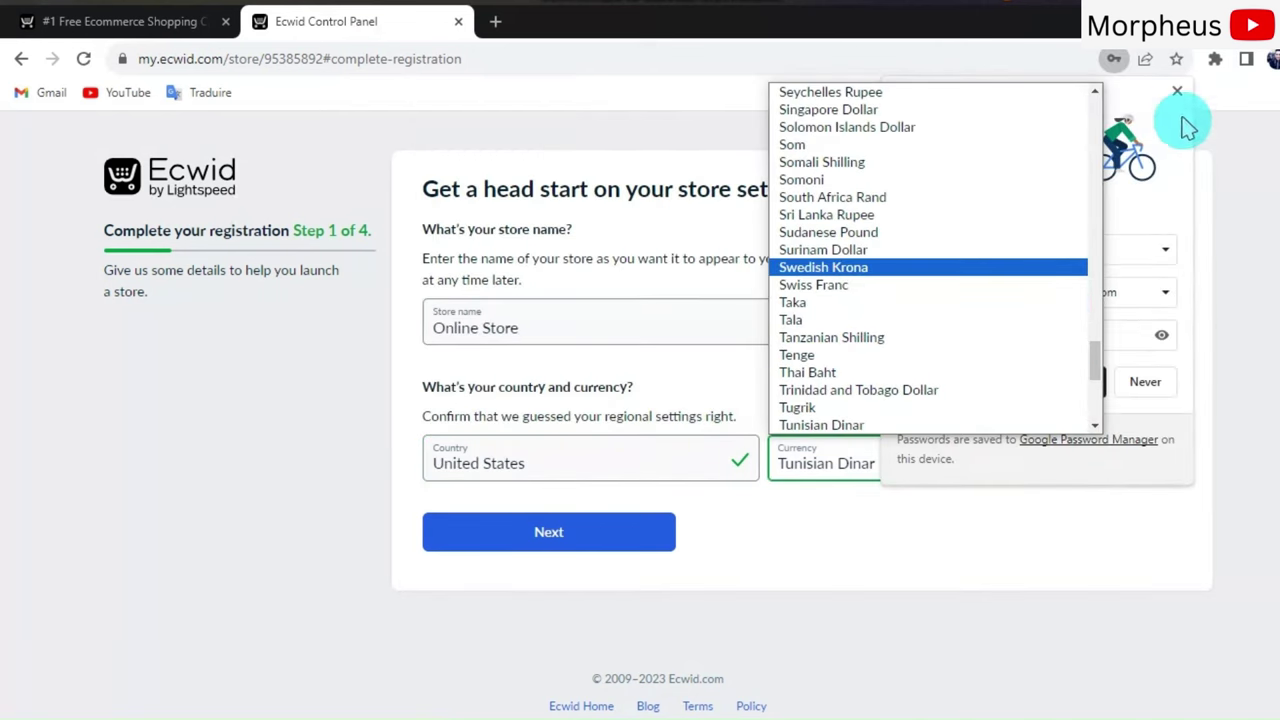
{"action": "left_click", "coordinate": [1069, 380]}
{"action": "left_click", "coordinate": [991, 449]}
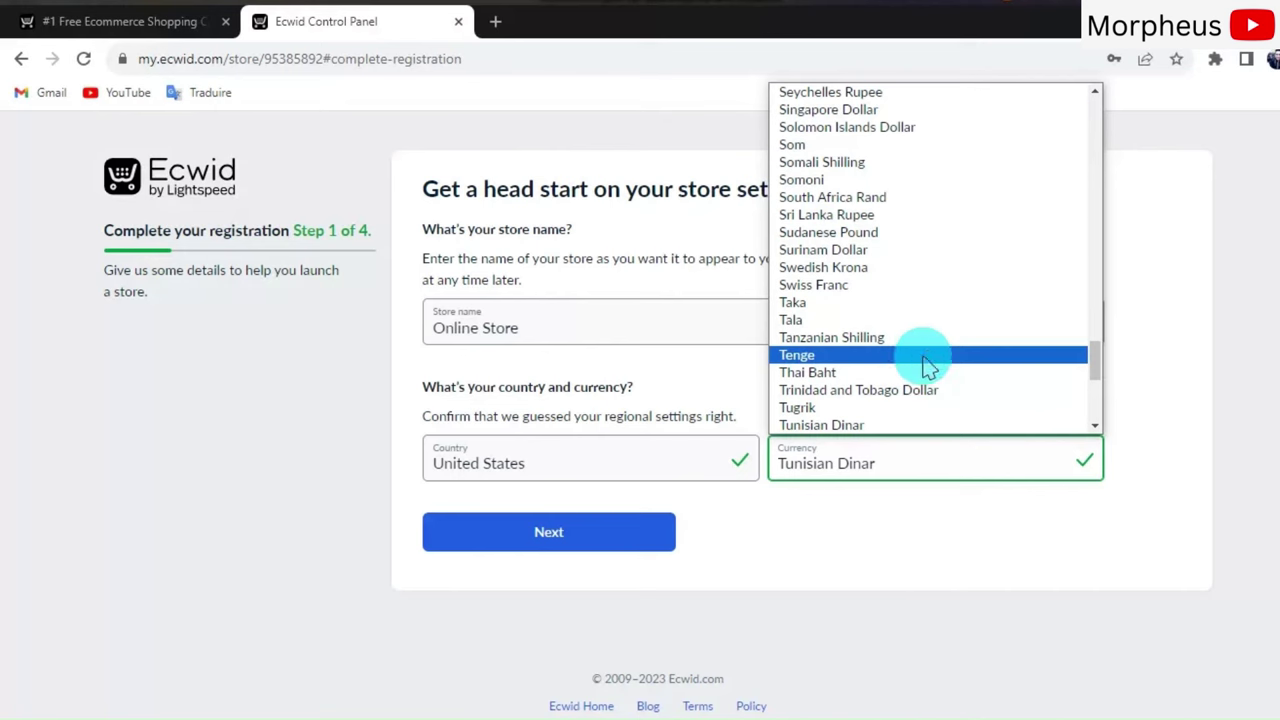
{"action": "type", "text": "Dom"}
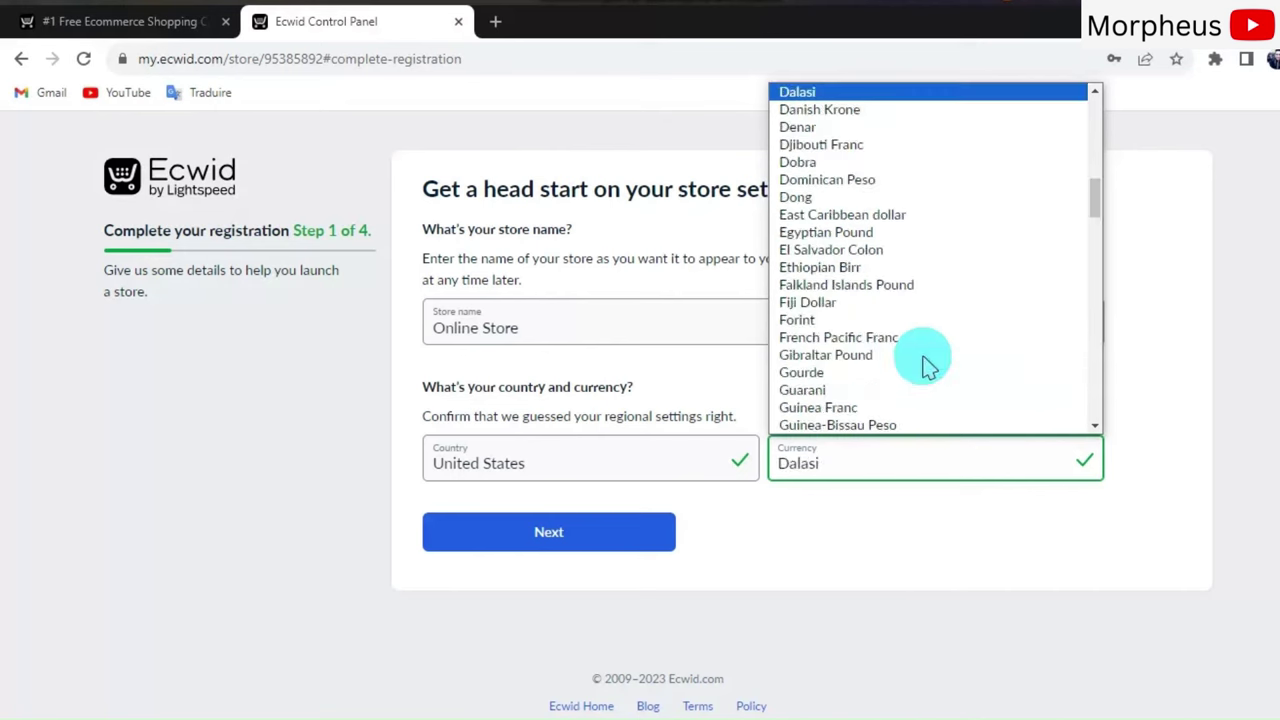
{"action": "type", "text": "Da"}
{"action": "scroll", "coordinate": [908, 366], "scroll_direction": "down", "scroll_amount": 15}
{"action": "scroll", "coordinate": [912, 370], "scroll_direction": "up", "scroll_amount": 20}
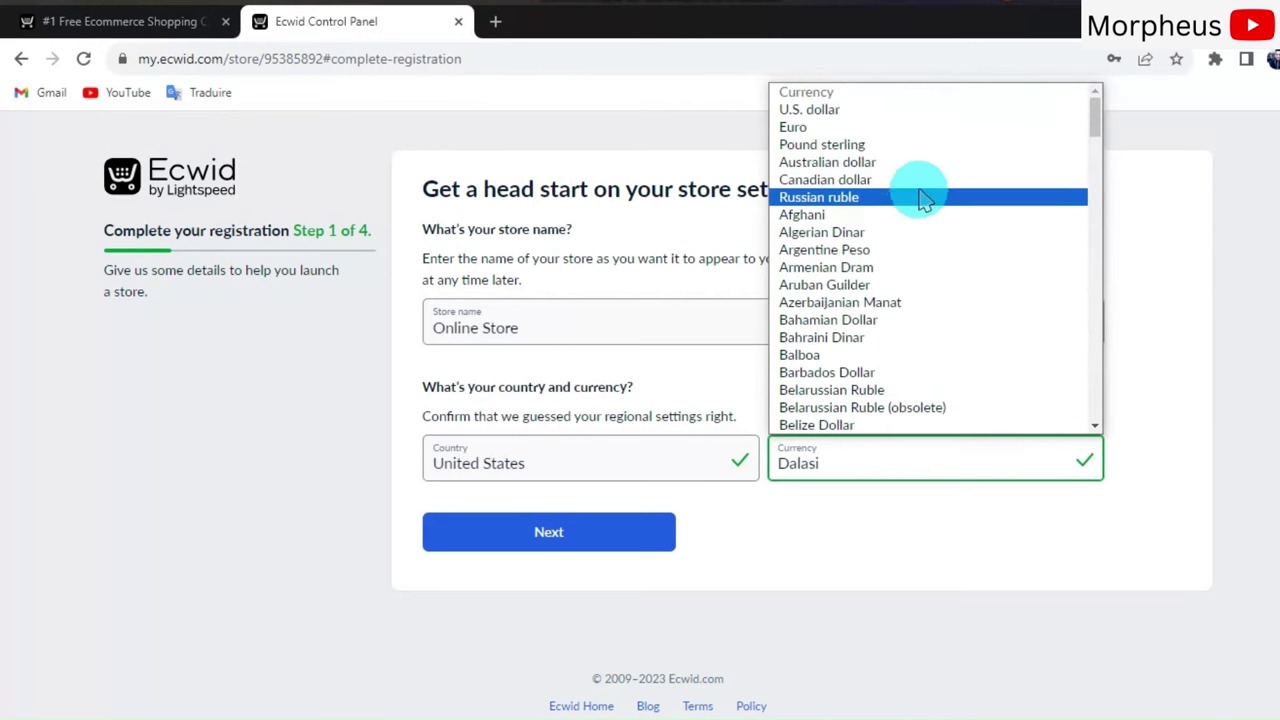
{"action": "left_click", "coordinate": [912, 110]}
Change the store name to Lavanza and proceed to the final registration step, leaving the company address blank
{"action": "triple_click", "coordinate": [578, 331]}
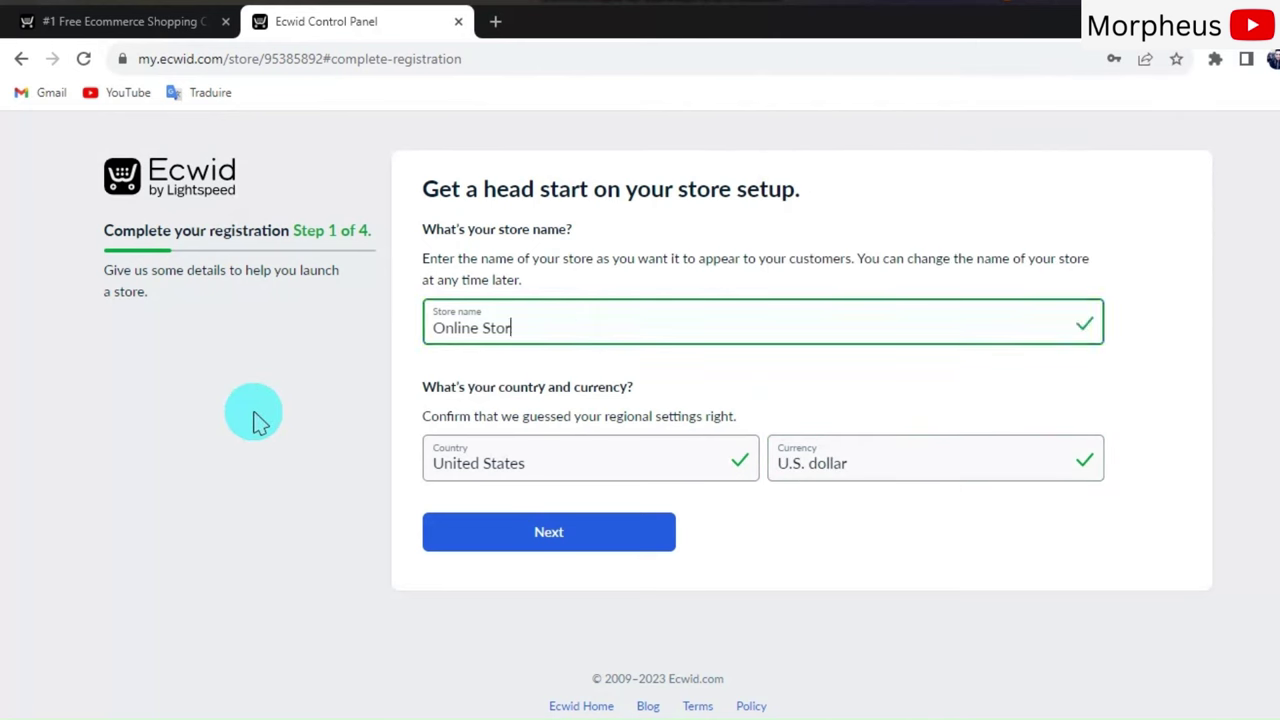
{"action": "left_click", "coordinate": [562, 537]}
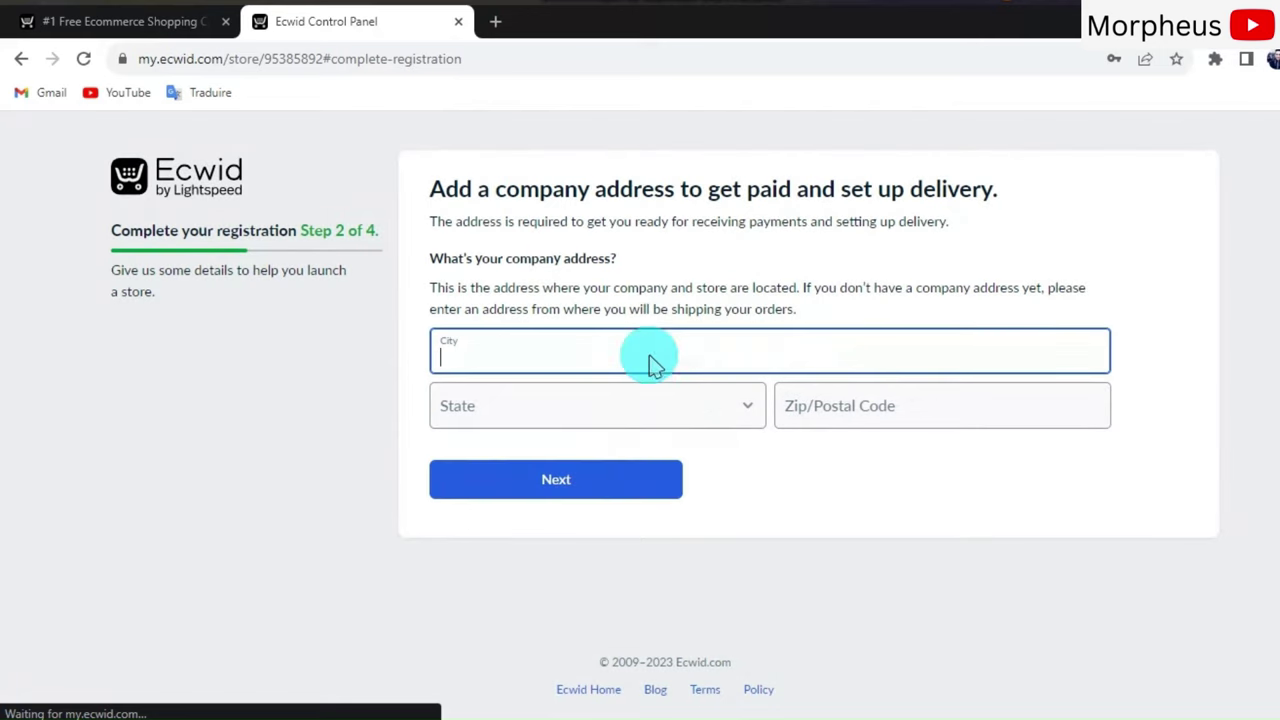
{"action": "left_click", "coordinate": [555, 483]}
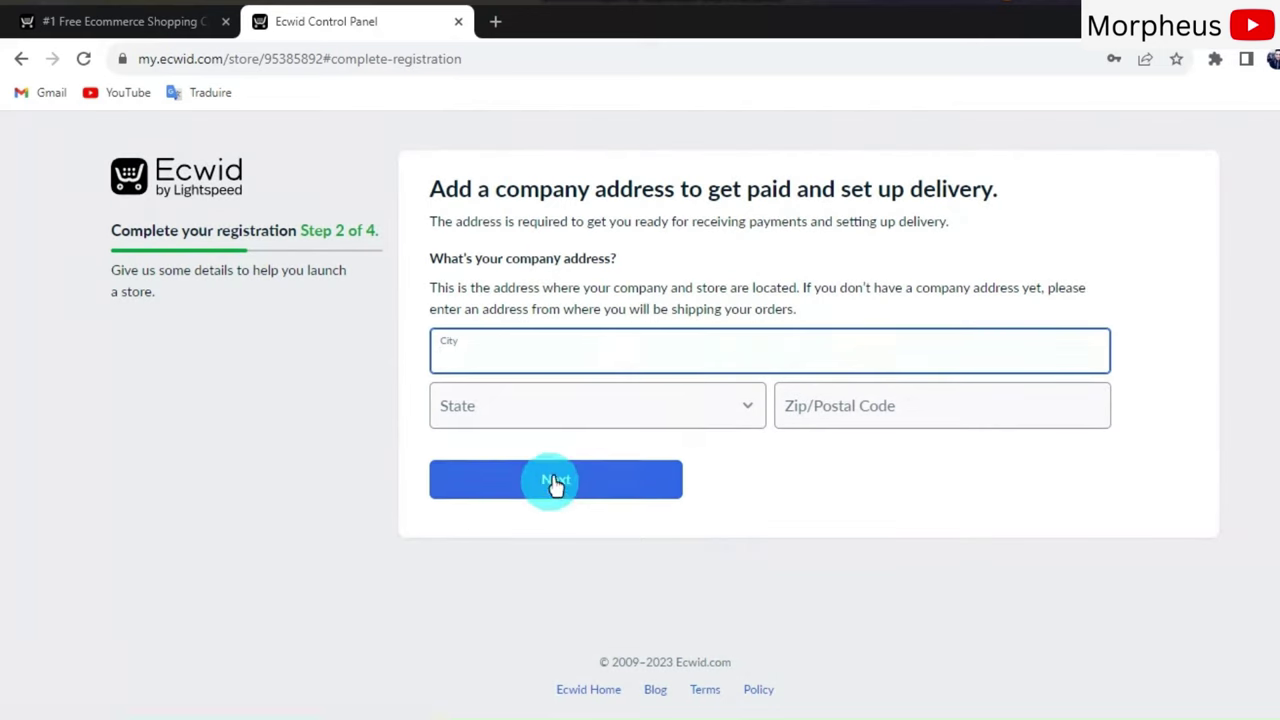
{"action": "left_click", "coordinate": [530, 590]}
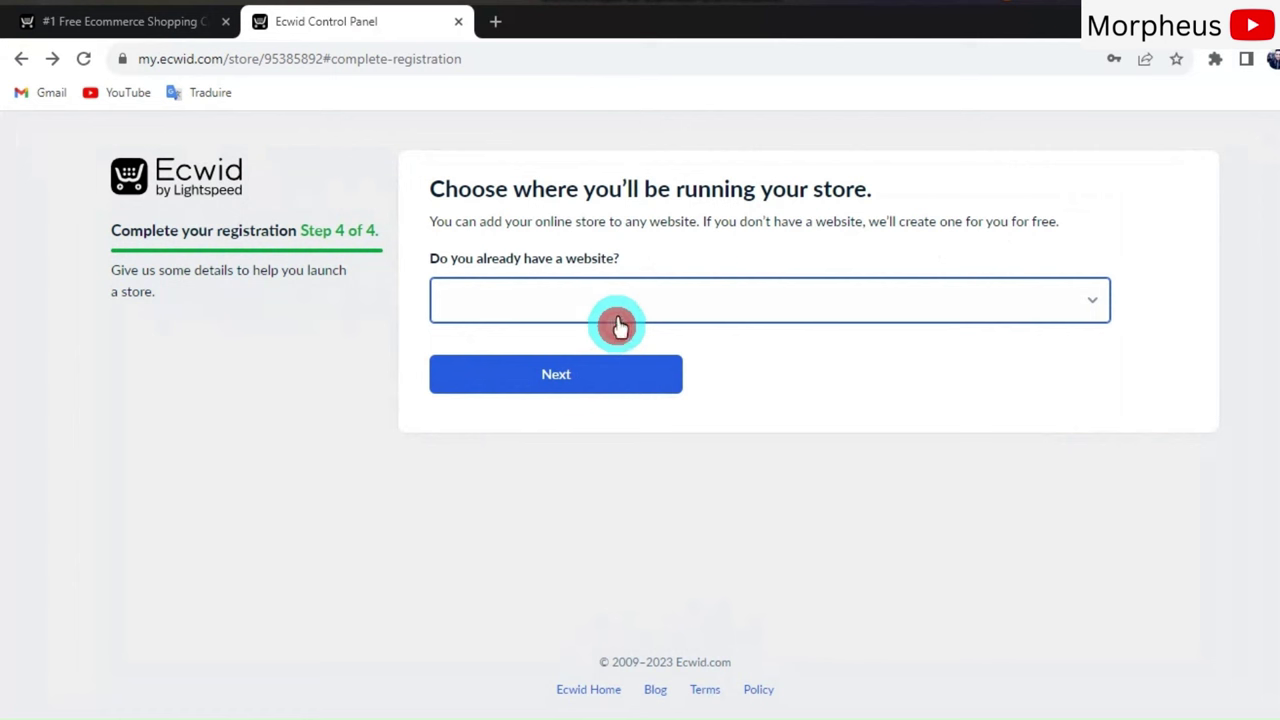
Answer No to already having a website, keep lavanza as the free site address, and submit the registration
{"action": "left_click", "coordinate": [618, 322]}
{"action": "left_click", "coordinate": [996, 298]}
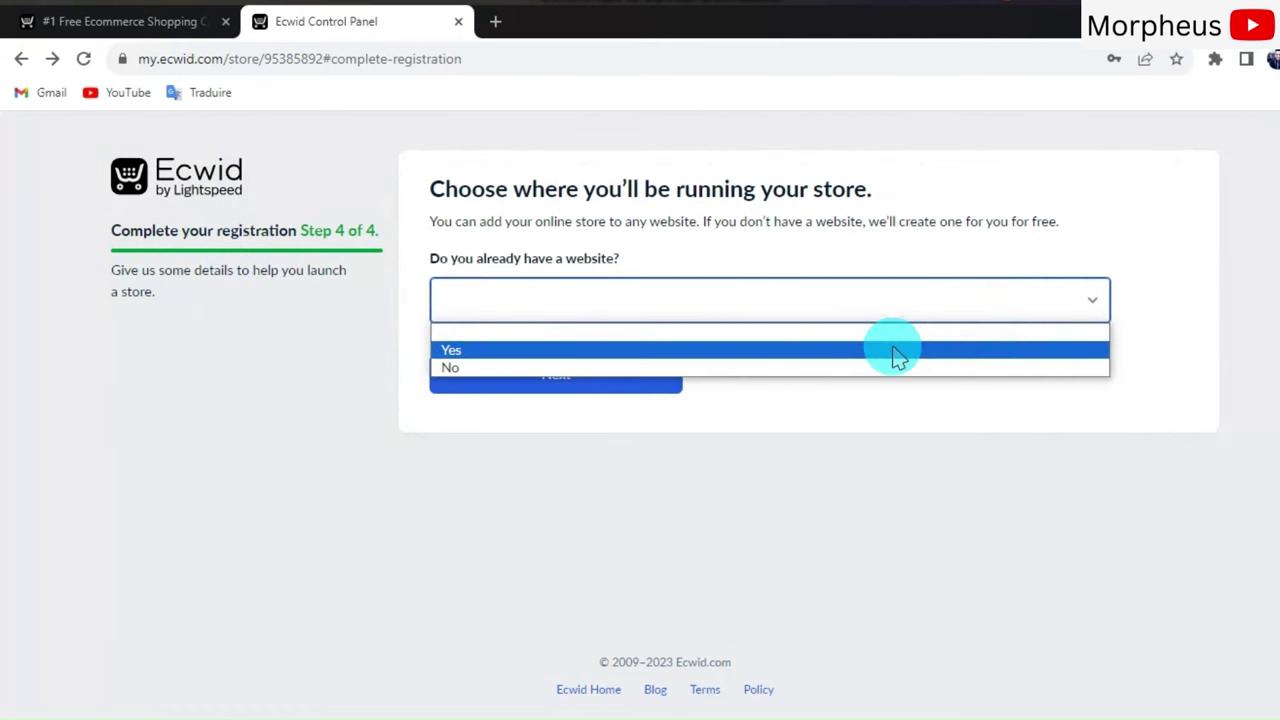
{"action": "left_click", "coordinate": [858, 368]}
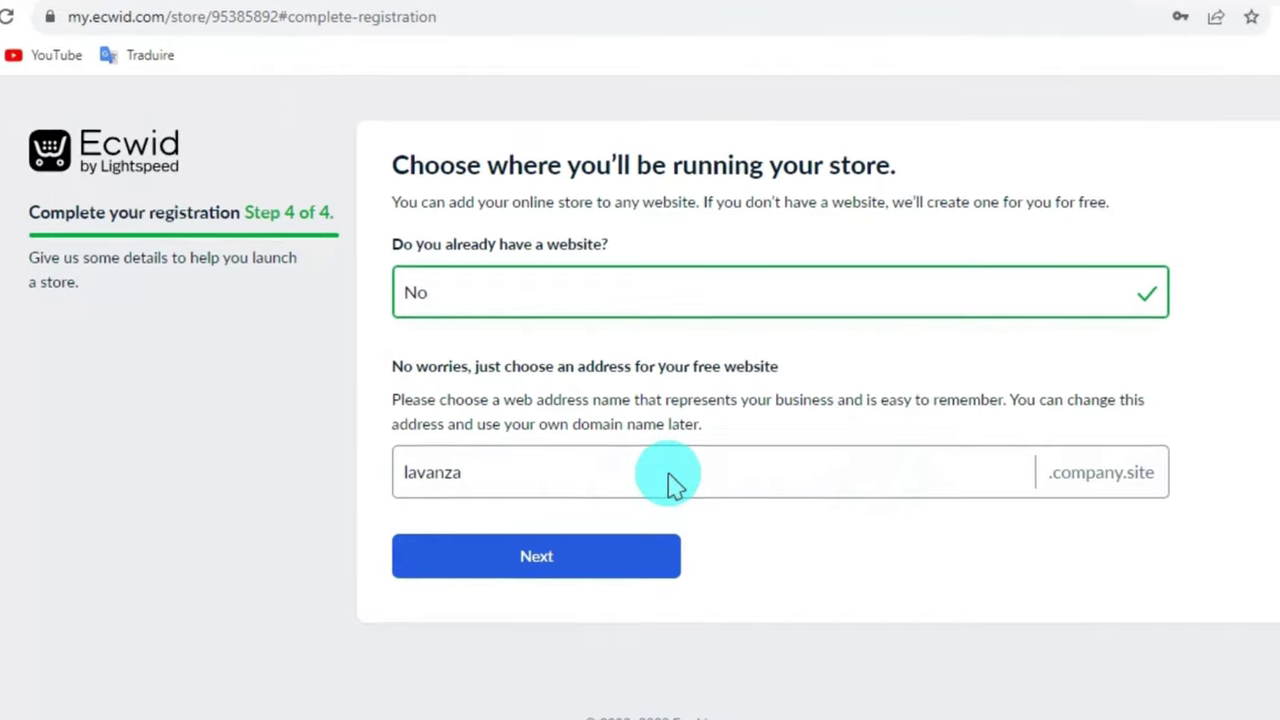
{"action": "left_click", "coordinate": [668, 478]}
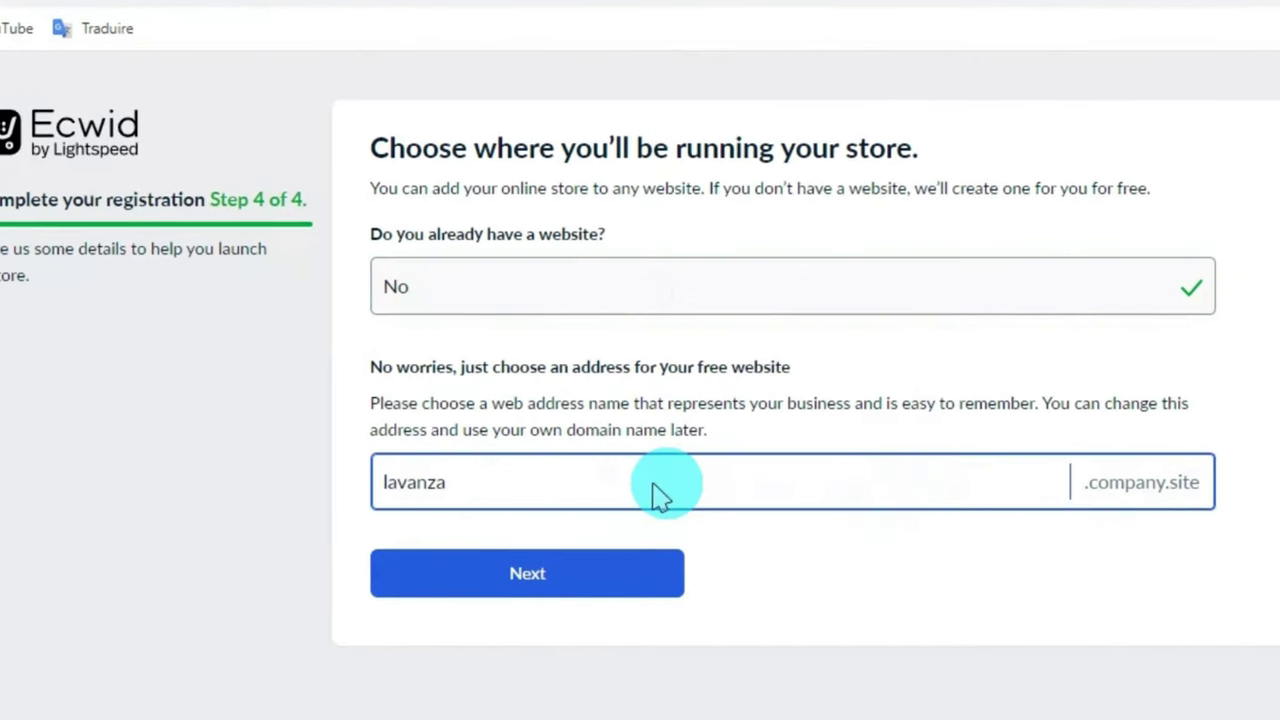
{"action": "left_click", "coordinate": [182, 452]}
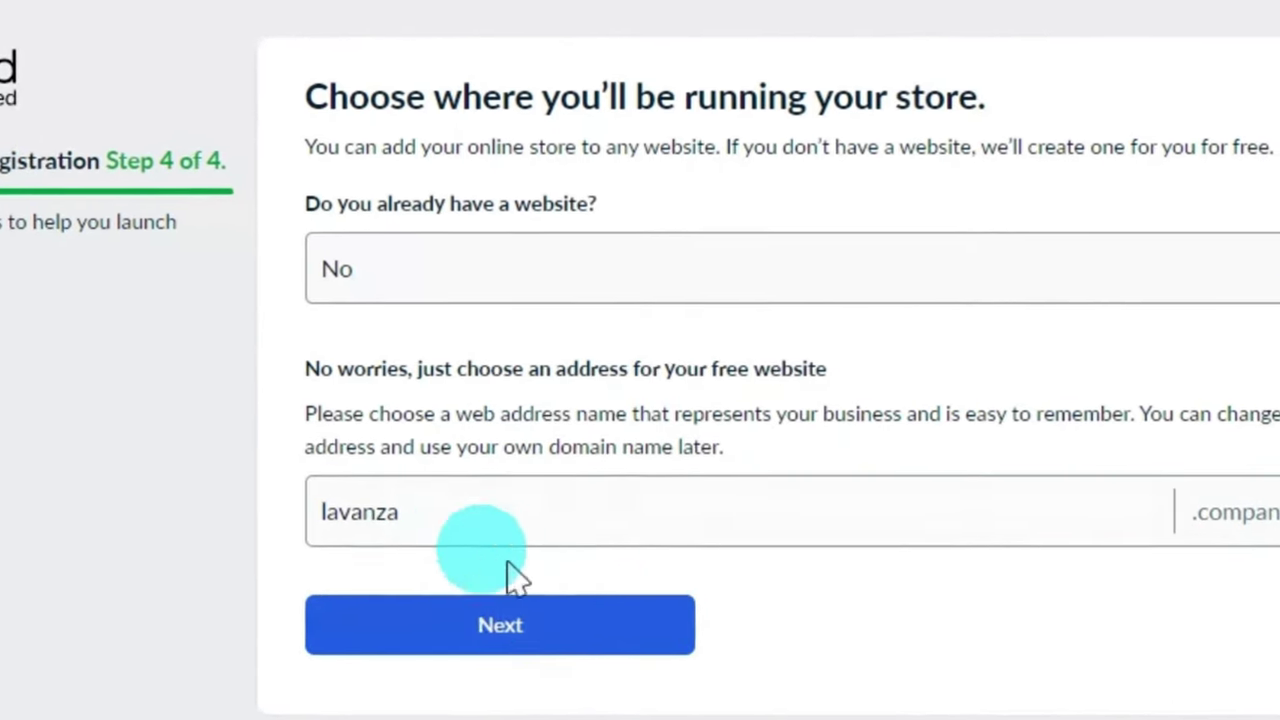
{"action": "left_click", "coordinate": [510, 616]}
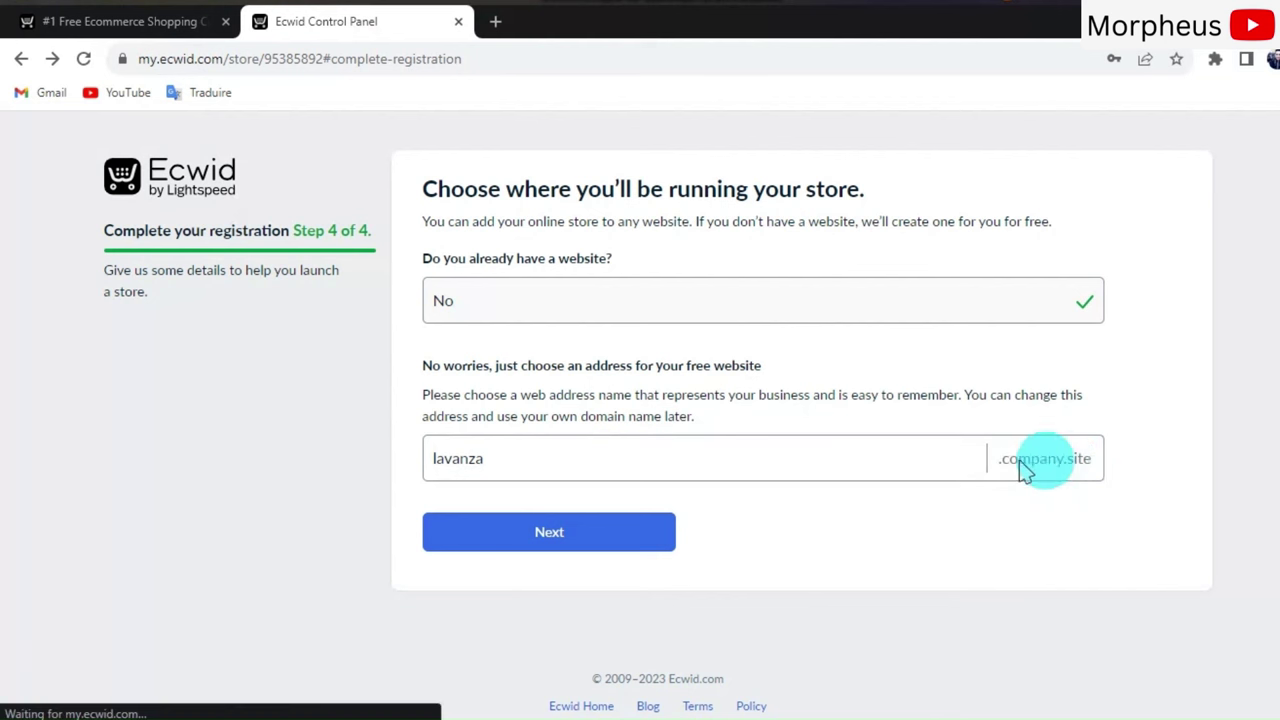
{"action": "key", "text": "Return"}
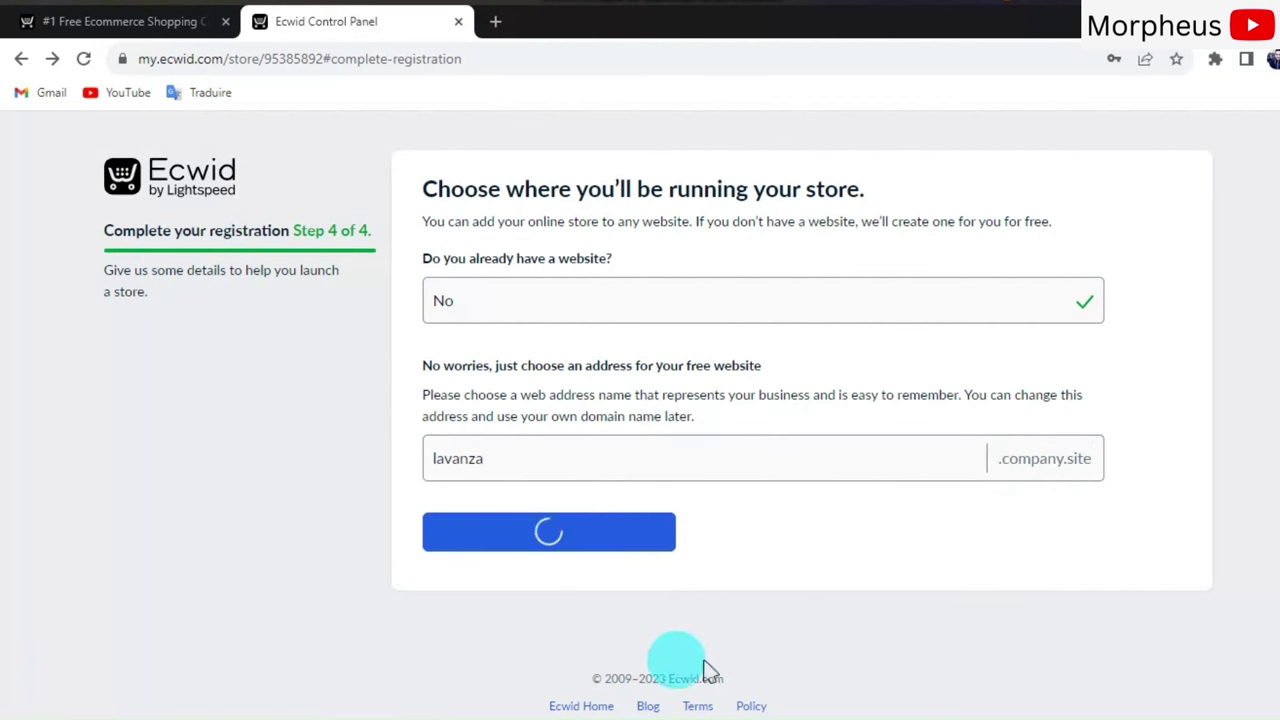
Choose the Free plan to create the store
{"action": "scroll", "coordinate": [394, 471], "scroll_direction": "down", "scroll_amount": 1}
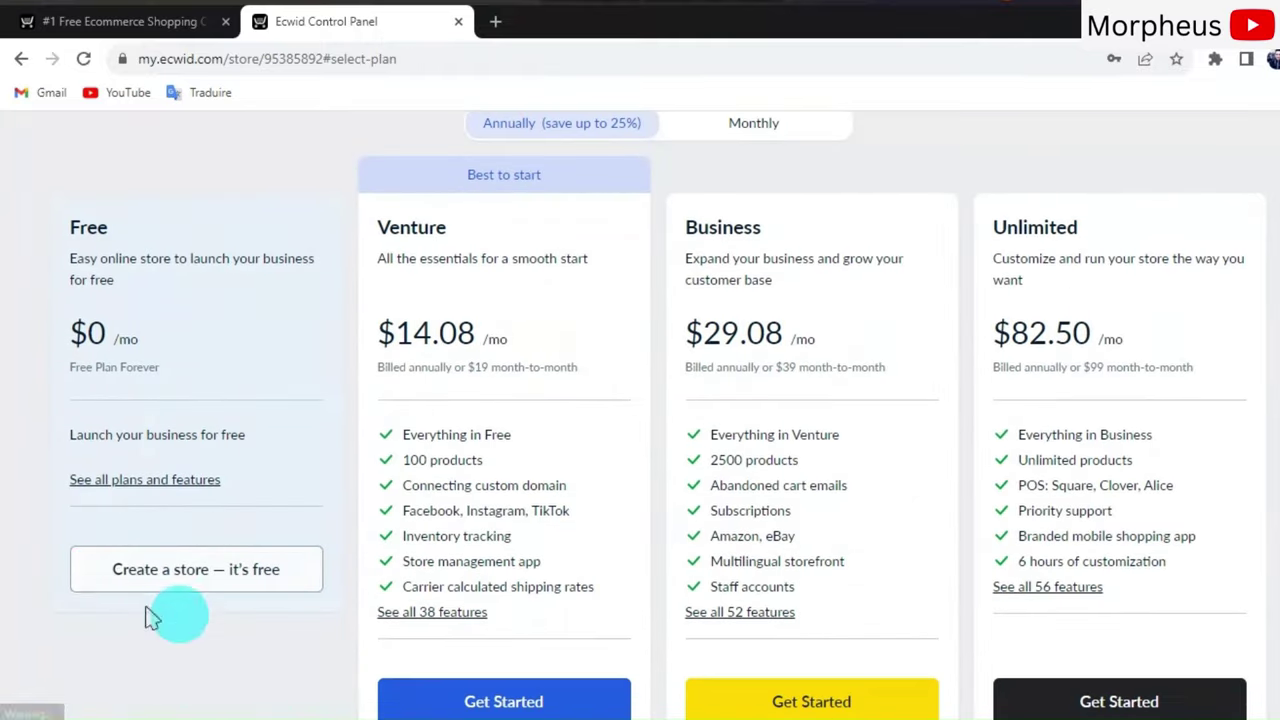
{"action": "left_click", "coordinate": [145, 555]}
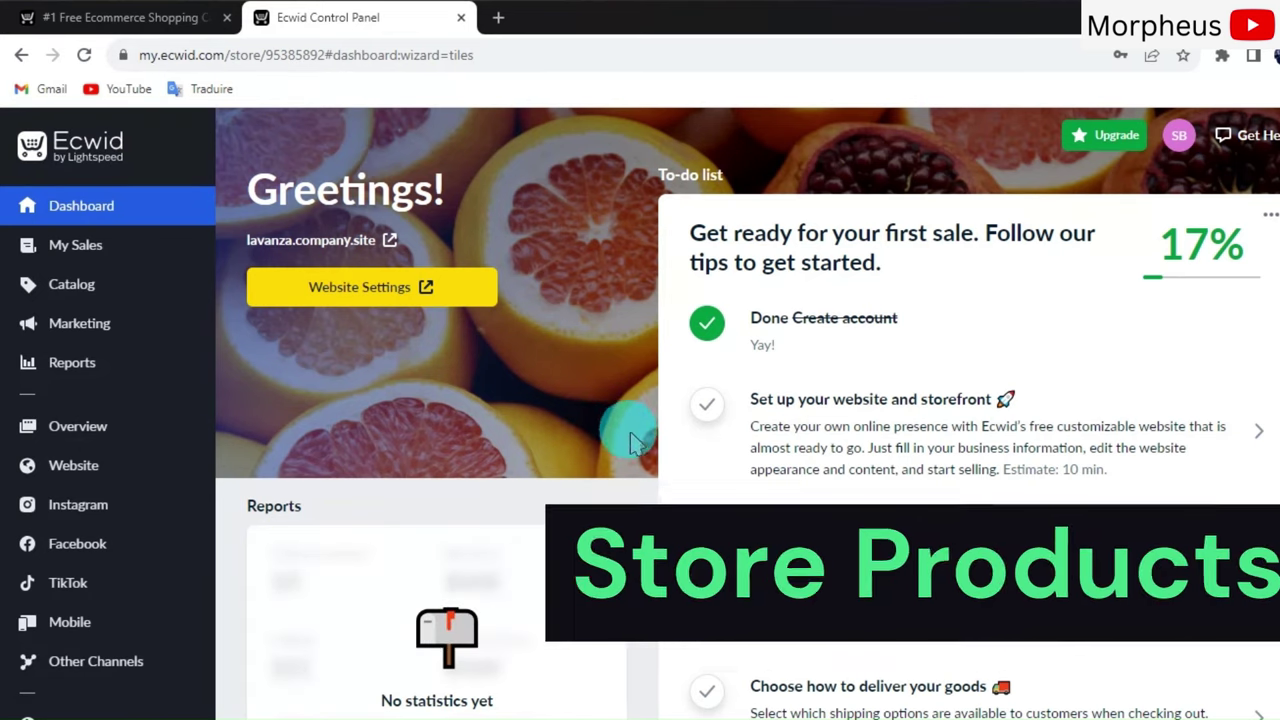
{"action": "left_click", "coordinate": [763, 488]}
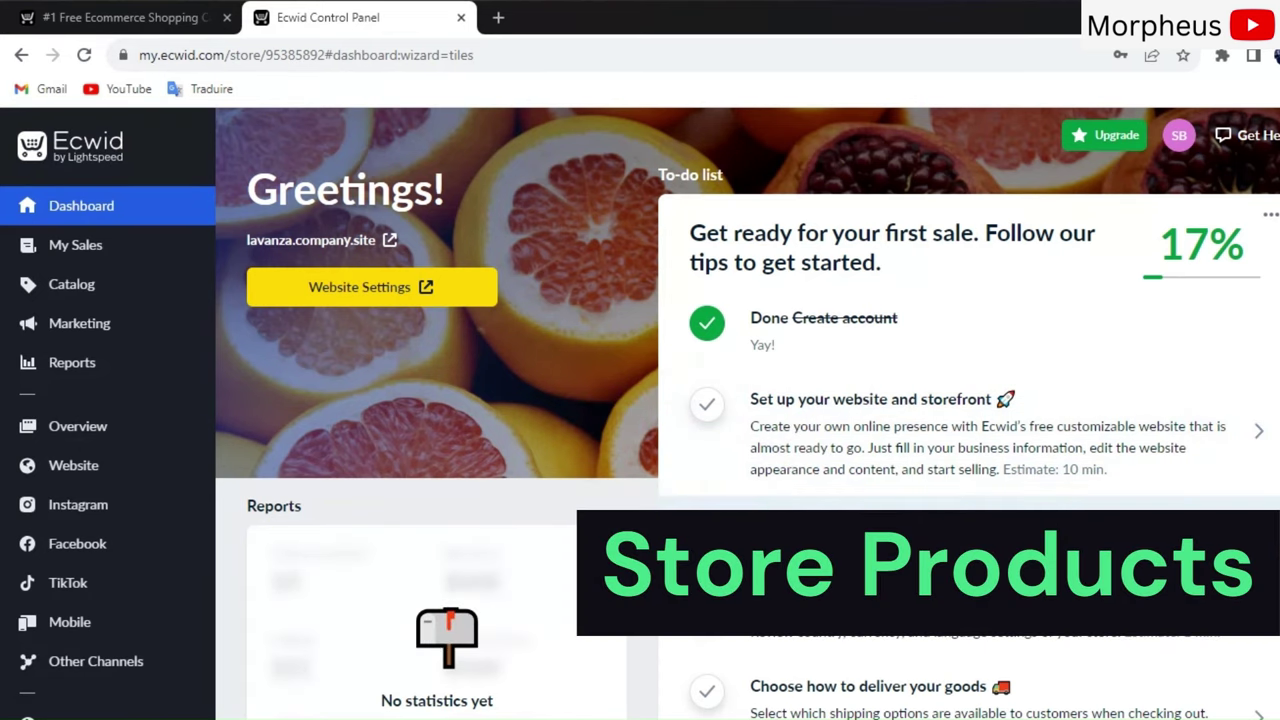
{"action": "left_click", "coordinate": [768, 549]}
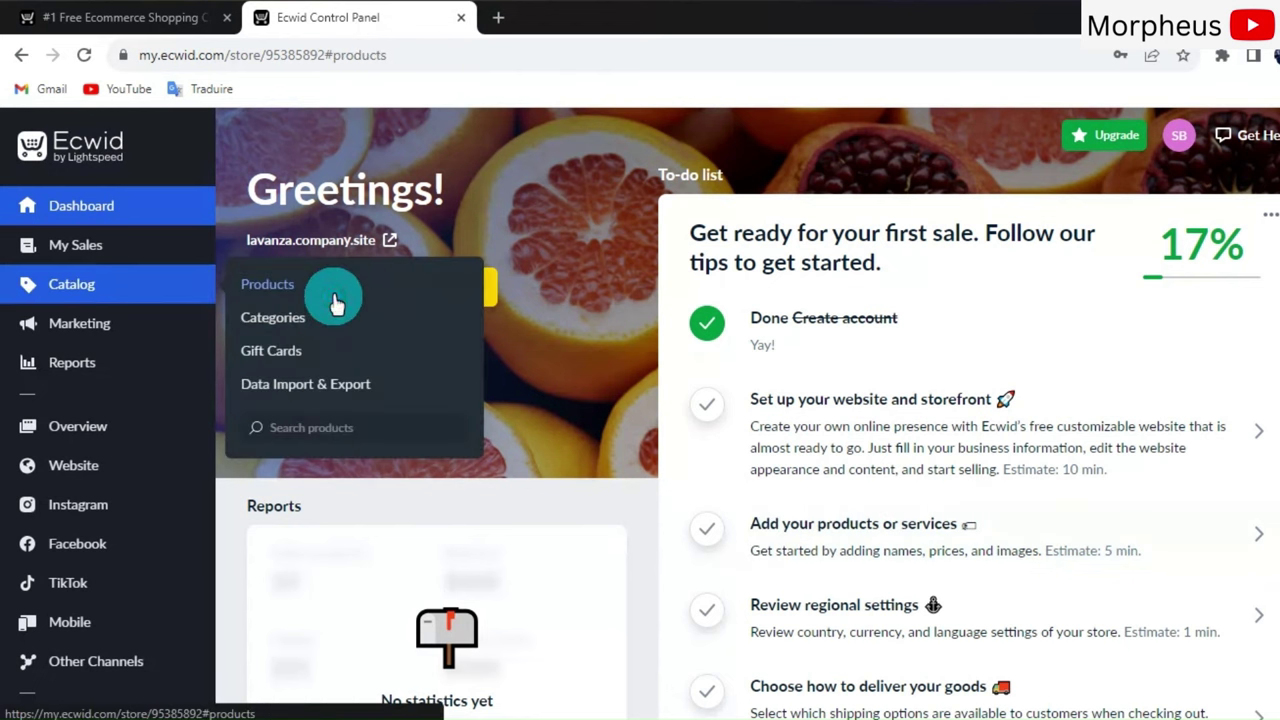
Open the catalog's product list and look through the sample products
{"action": "left_click", "coordinate": [337, 298]}
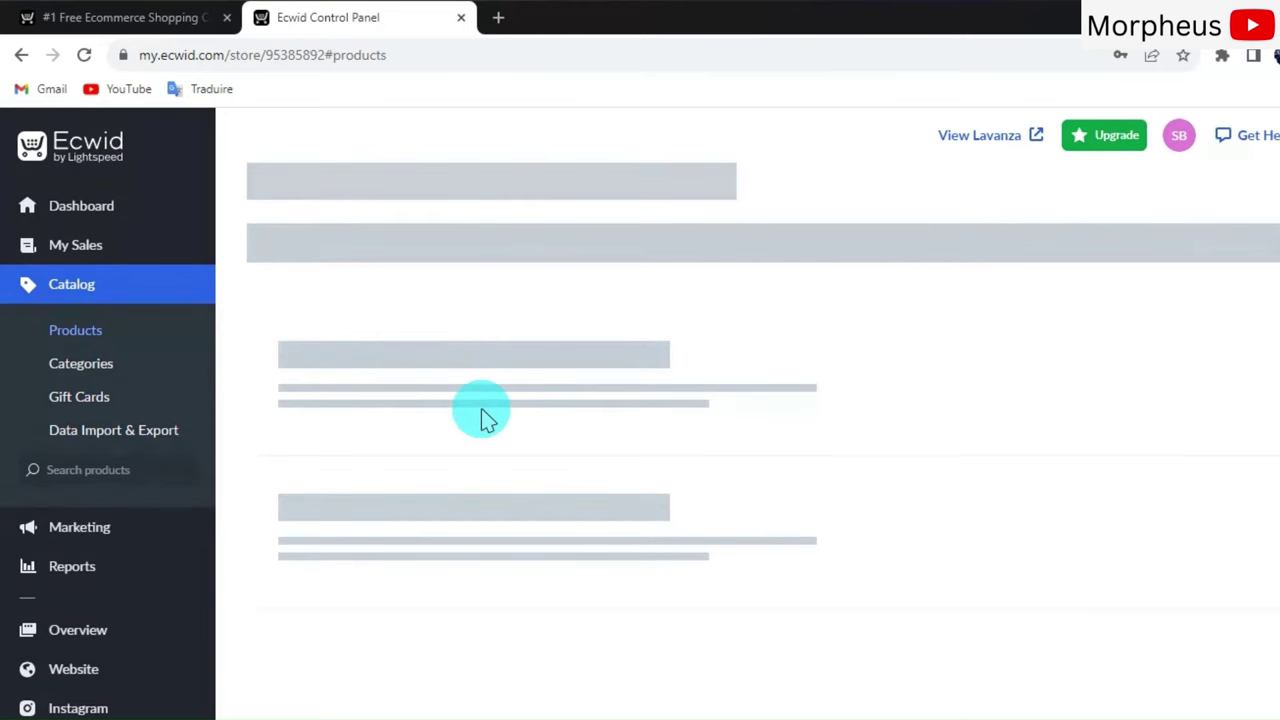
{"action": "scroll", "coordinate": [480, 417], "scroll_direction": "down", "scroll_amount": 1}
{"action": "scroll", "coordinate": [466, 417], "scroll_direction": "down", "scroll_amount": 3}
{"action": "scroll", "coordinate": [457, 394], "scroll_direction": "down", "scroll_amount": 5}
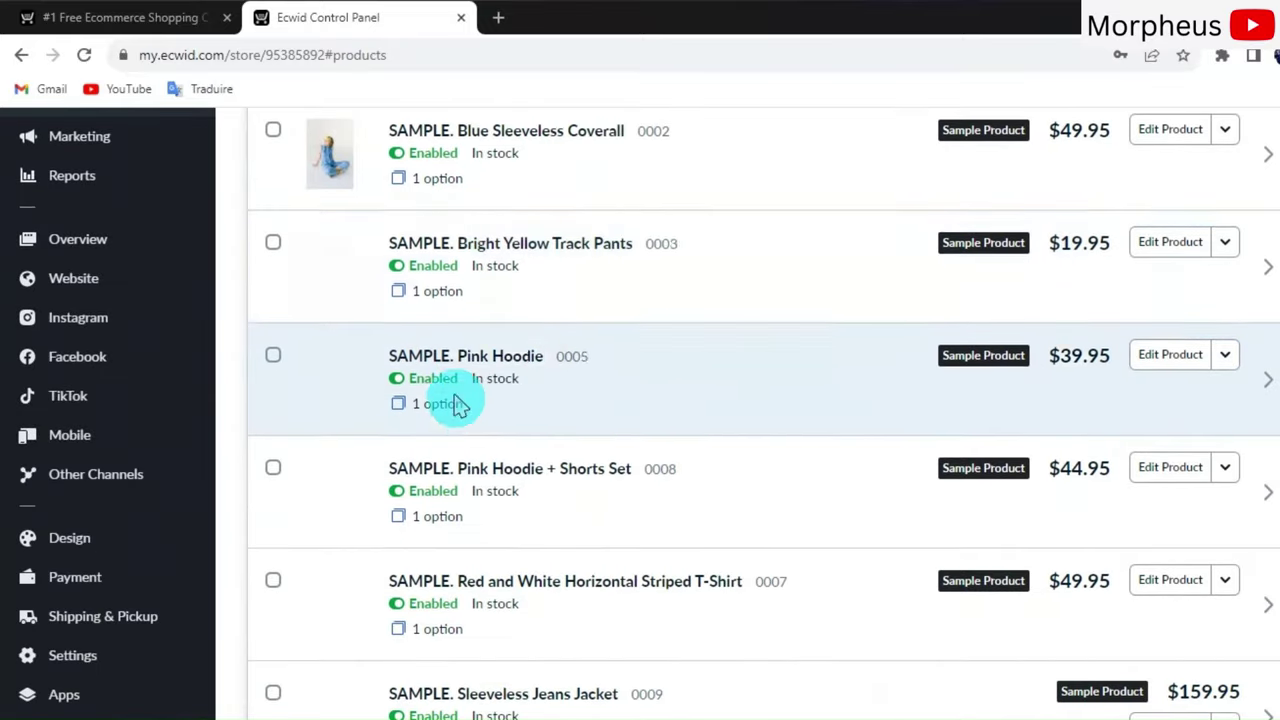
{"action": "scroll", "coordinate": [443, 371], "scroll_direction": "up", "scroll_amount": 9}
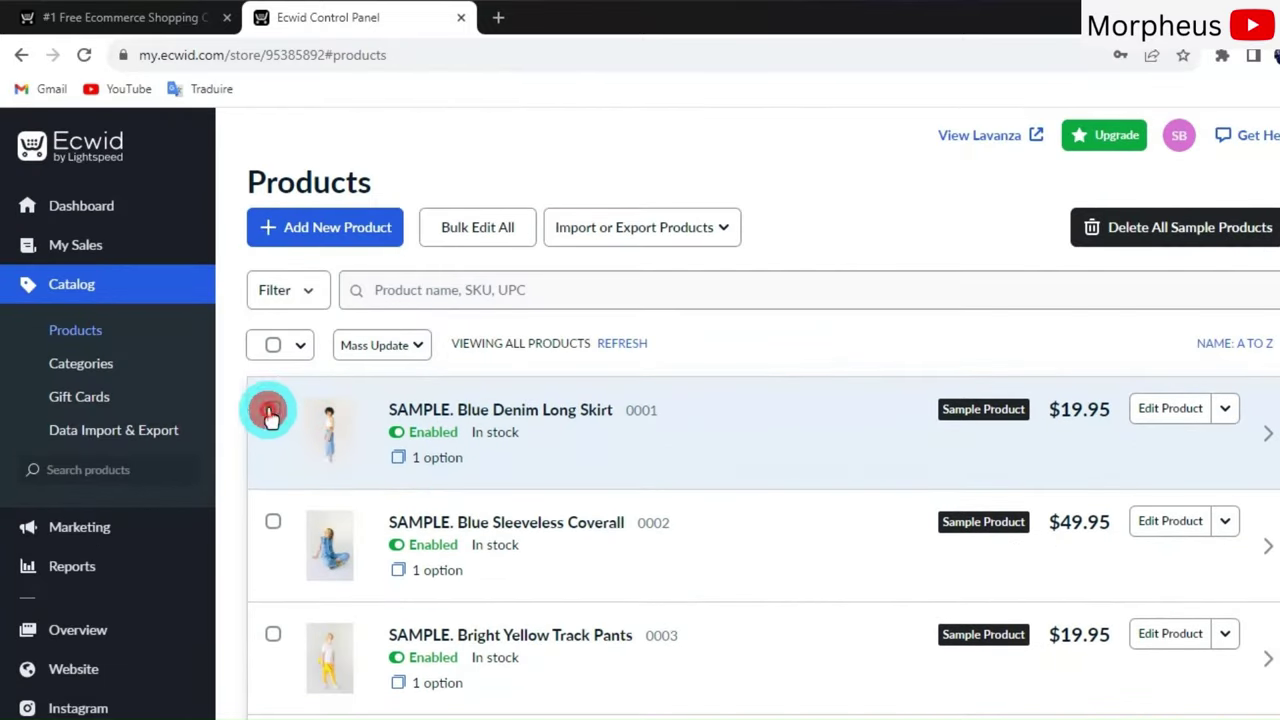
Select the sample products in the catalog and delete all of them, confirming the deletion
{"action": "scroll", "coordinate": [277, 420], "scroll_direction": "down", "scroll_amount": 8}
{"action": "left_click", "coordinate": [273, 497]}
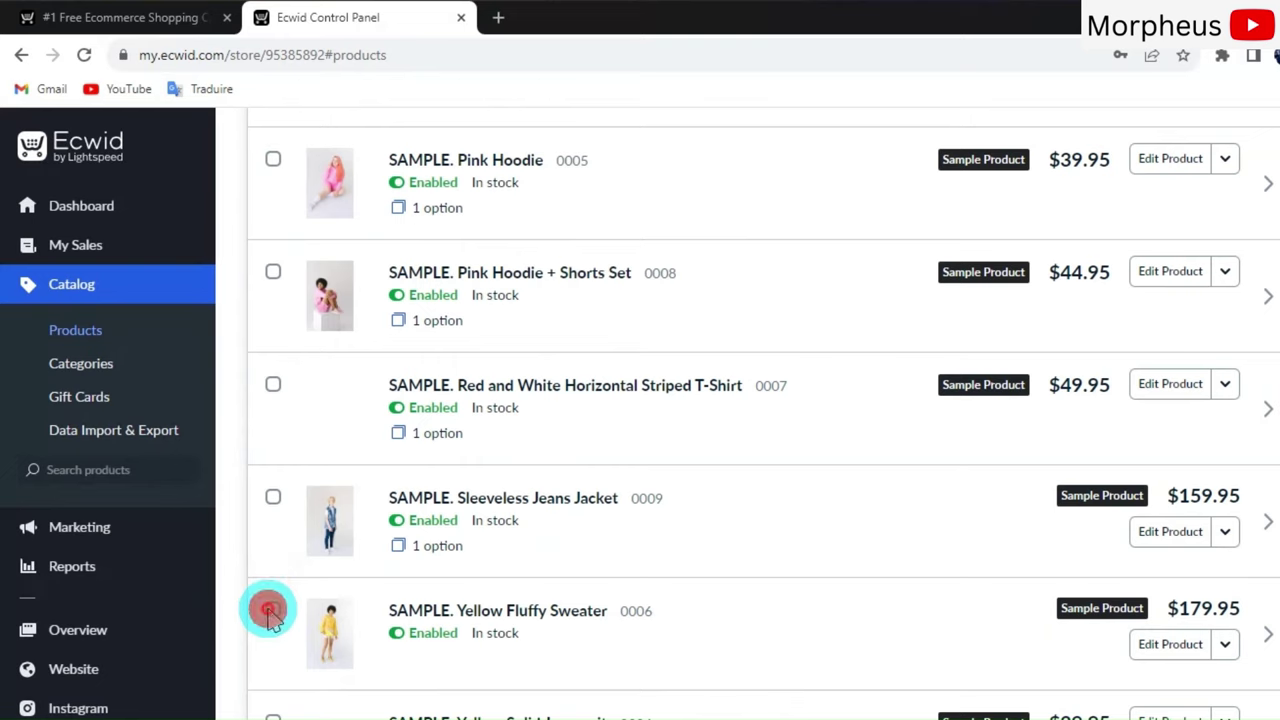
{"action": "left_click", "coordinate": [273, 610]}
{"action": "scroll", "coordinate": [294, 600], "scroll_direction": "down", "scroll_amount": 2}
{"action": "scroll", "coordinate": [305, 575], "scroll_direction": "up", "scroll_amount": 2}
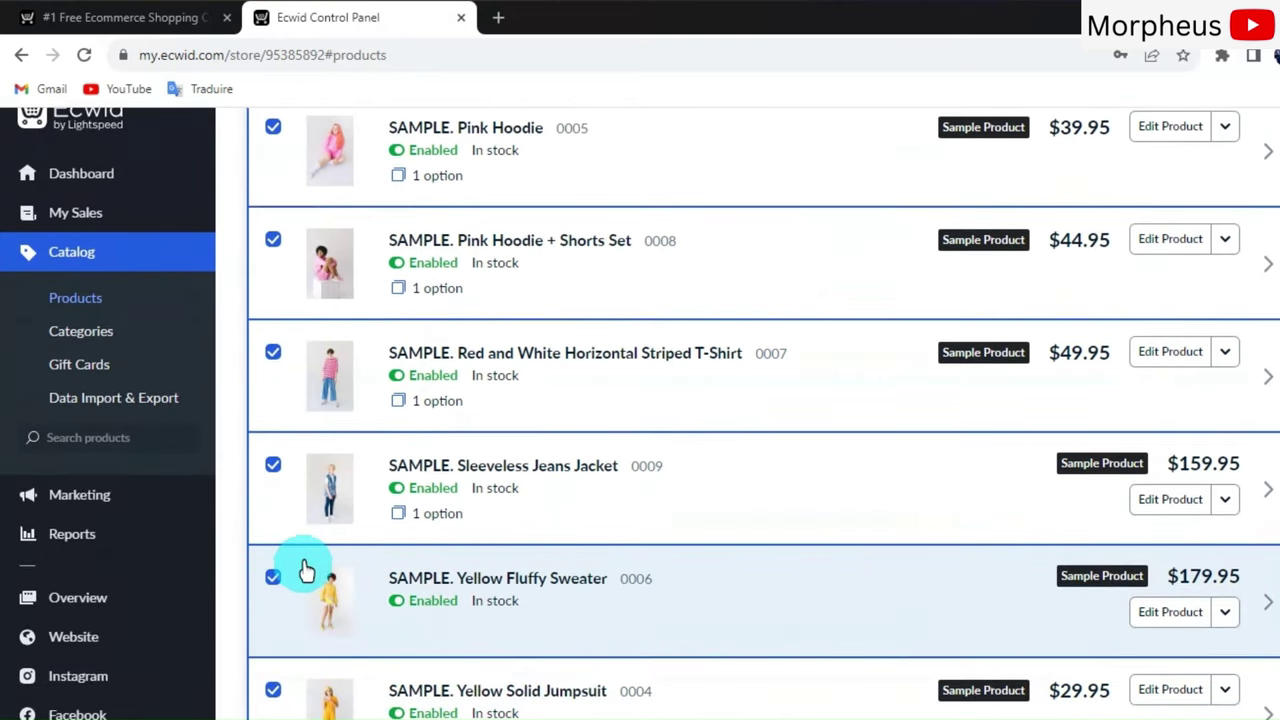
{"action": "scroll", "coordinate": [300, 570], "scroll_direction": "up", "scroll_amount": 6}
{"action": "left_click", "coordinate": [274, 538]}
{"action": "scroll", "coordinate": [308, 582], "scroll_direction": "down", "scroll_amount": 2}
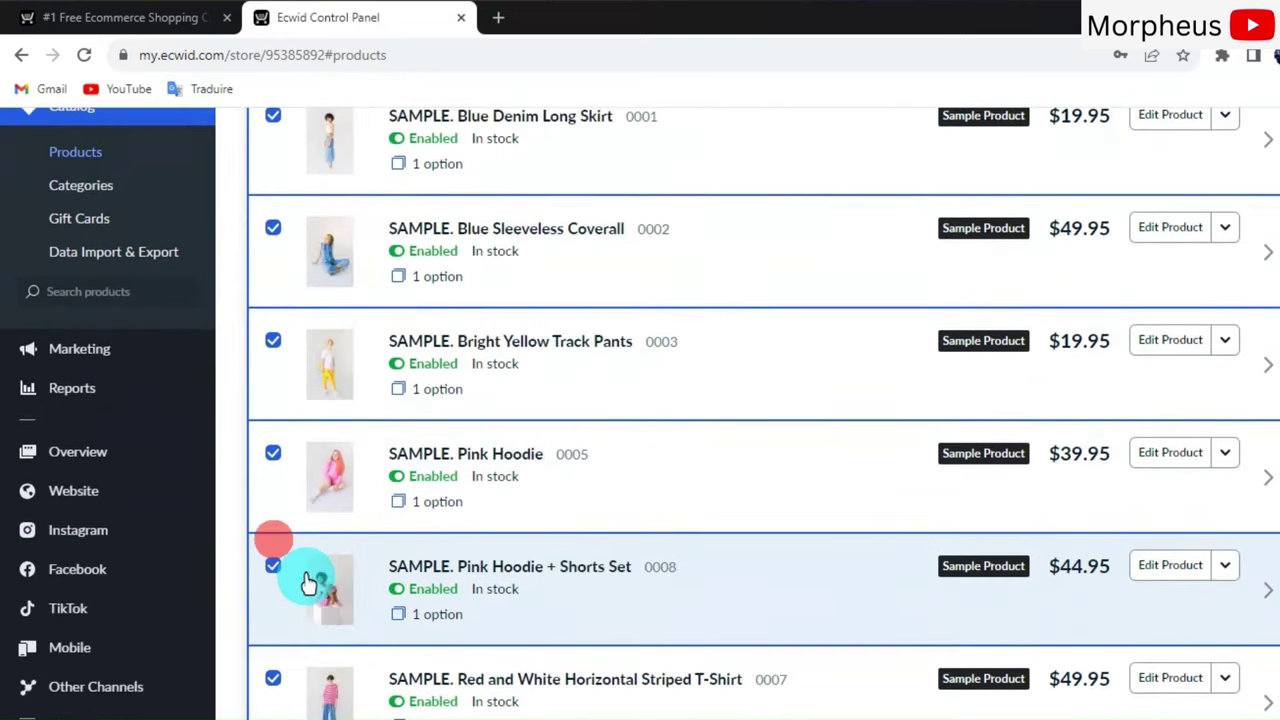
{"action": "scroll", "coordinate": [308, 582], "scroll_direction": "down", "scroll_amount": 2}
{"action": "scroll", "coordinate": [306, 571], "scroll_direction": "up", "scroll_amount": 5}
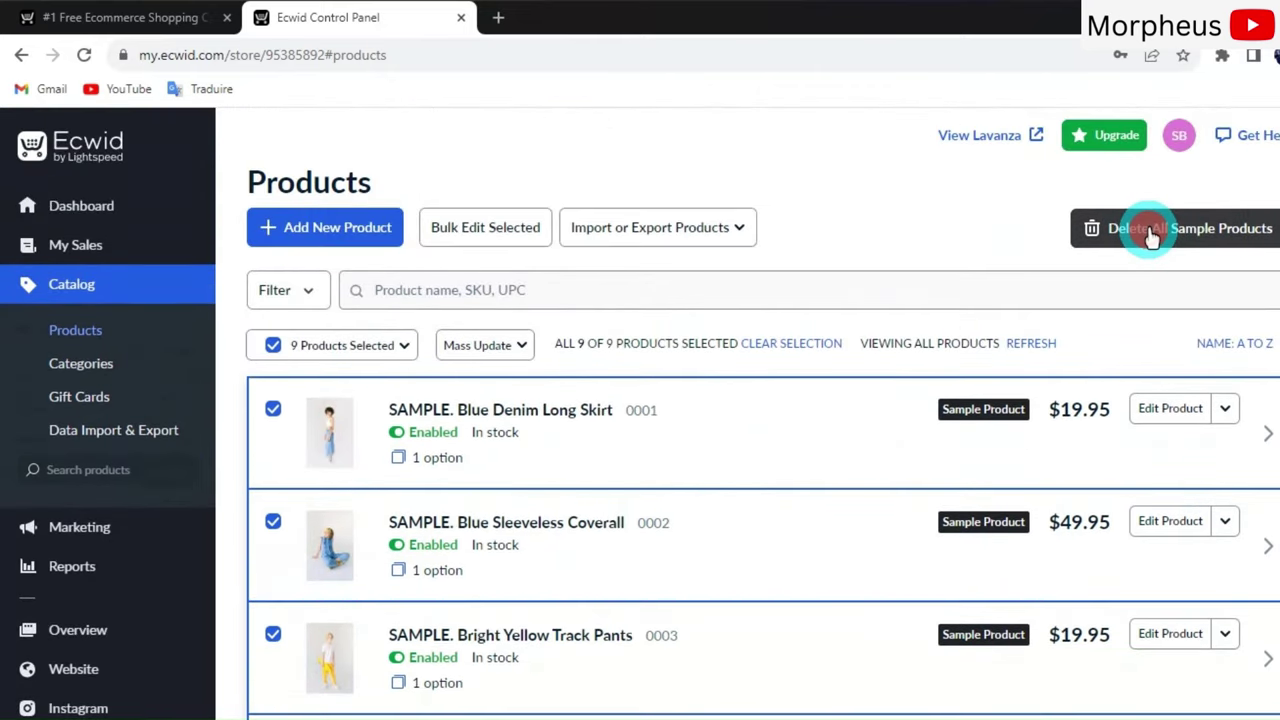
{"action": "left_click", "coordinate": [1148, 232]}
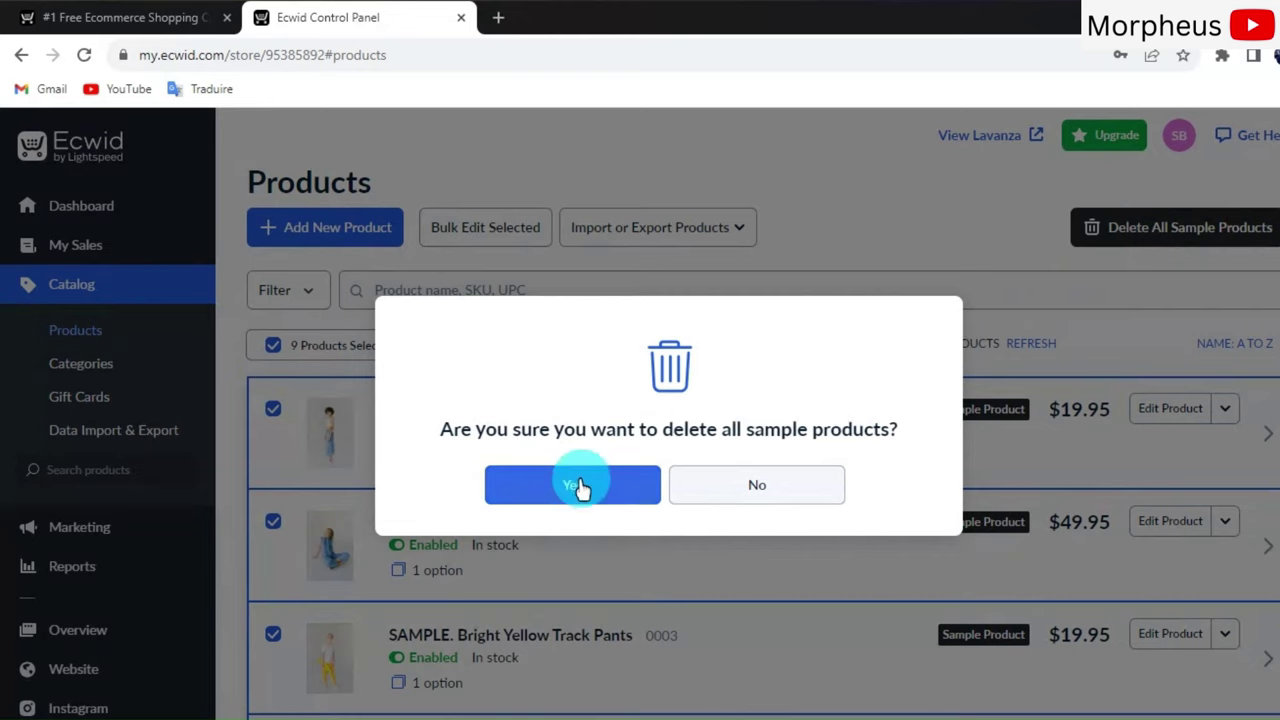
{"action": "left_click", "coordinate": [578, 488]}
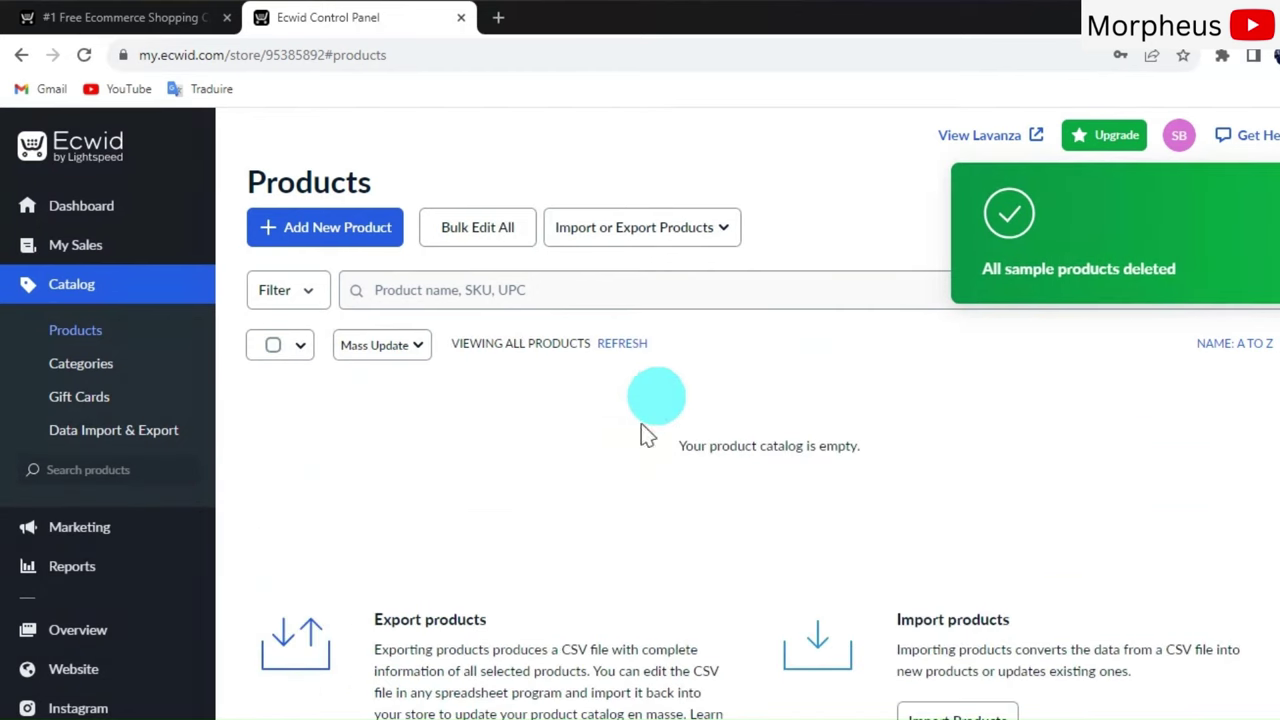
Open the form for adding a new product and review its gallery, name, description and pricing fields
{"action": "left_click", "coordinate": [308, 230]}
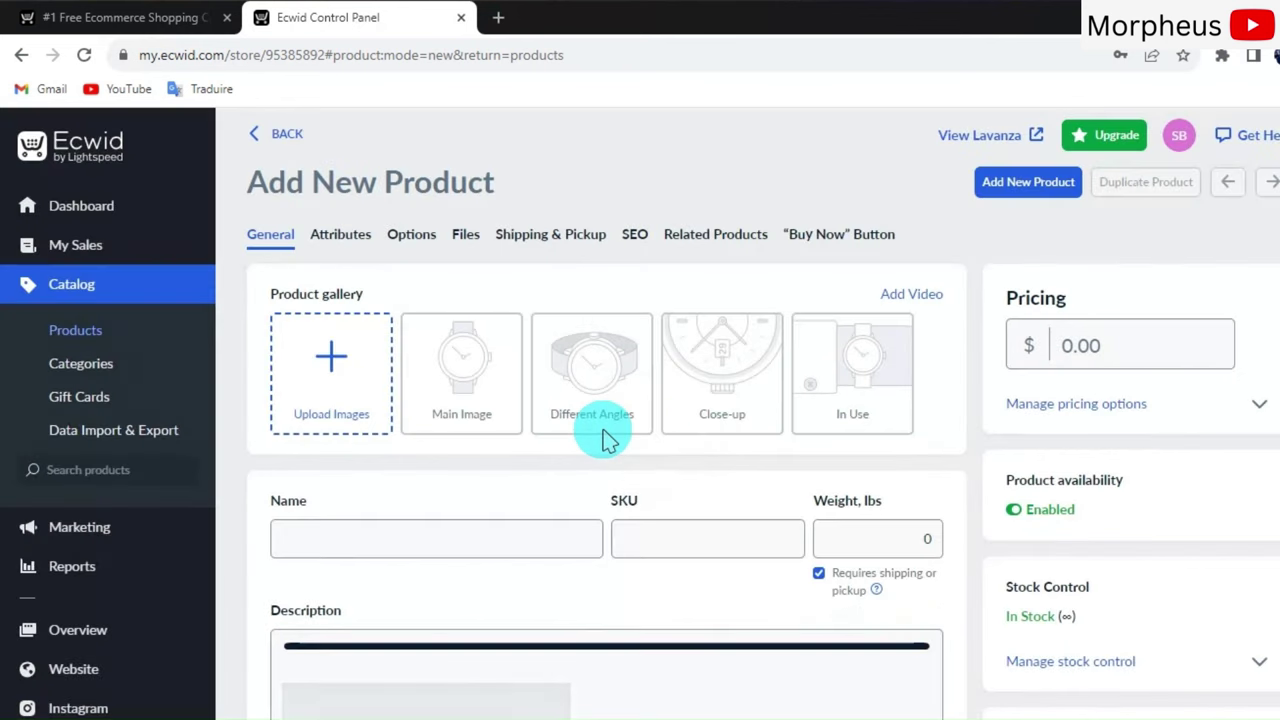
{"action": "scroll", "coordinate": [605, 440], "scroll_direction": "down", "scroll_amount": 3}
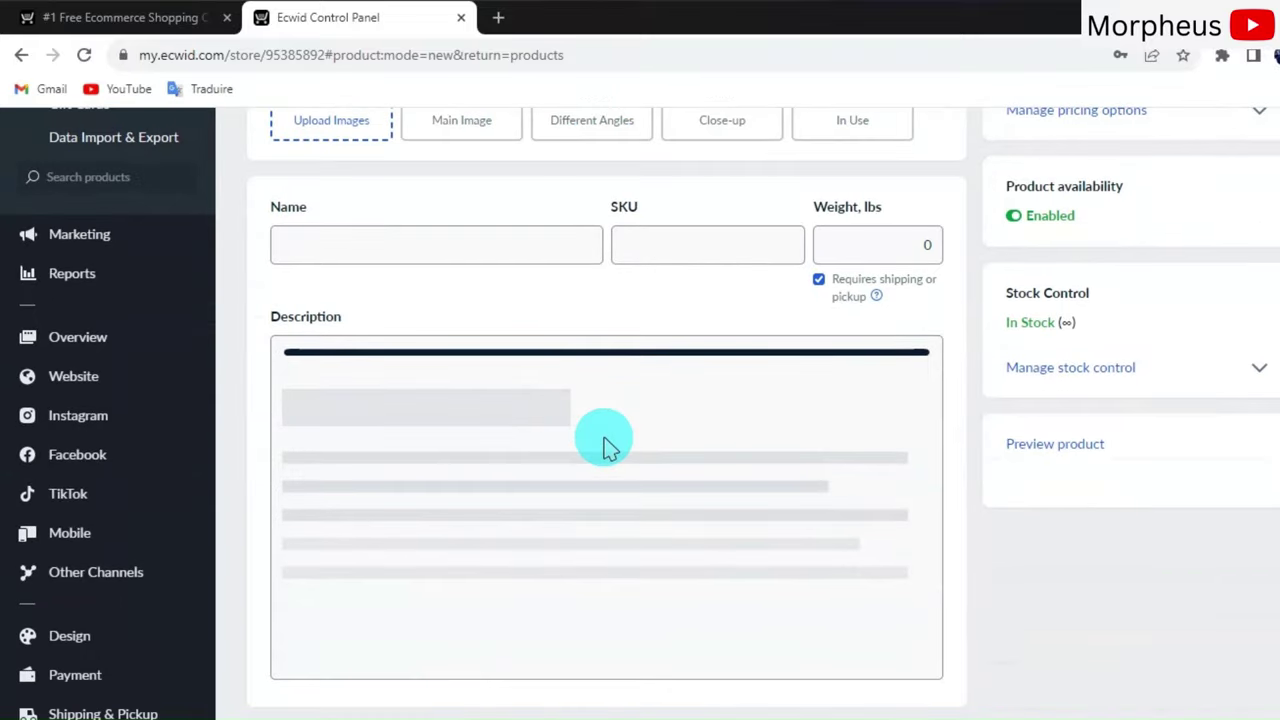
{"action": "scroll", "coordinate": [605, 440], "scroll_direction": "up", "scroll_amount": 2}
{"action": "scroll", "coordinate": [605, 440], "scroll_direction": "down", "scroll_amount": 1}
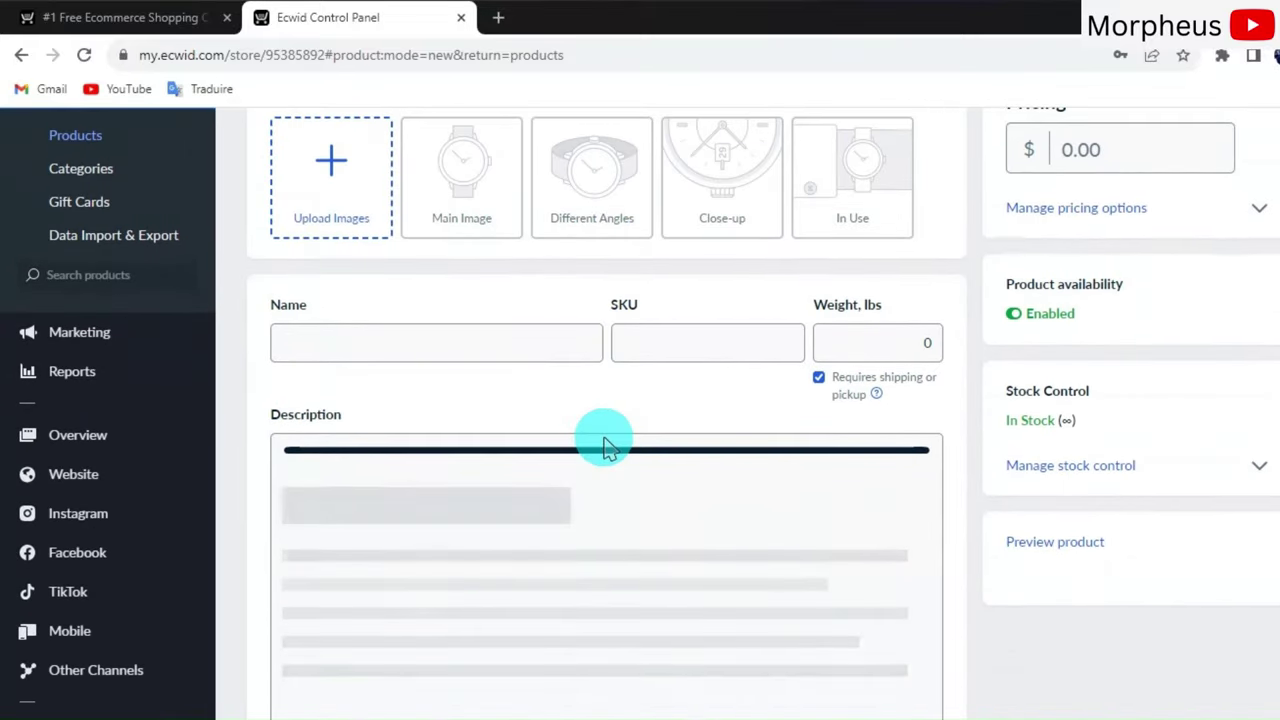
{"action": "scroll", "coordinate": [605, 443], "scroll_direction": "down", "scroll_amount": 1}
{"action": "scroll", "coordinate": [605, 443], "scroll_direction": "up", "scroll_amount": 2}
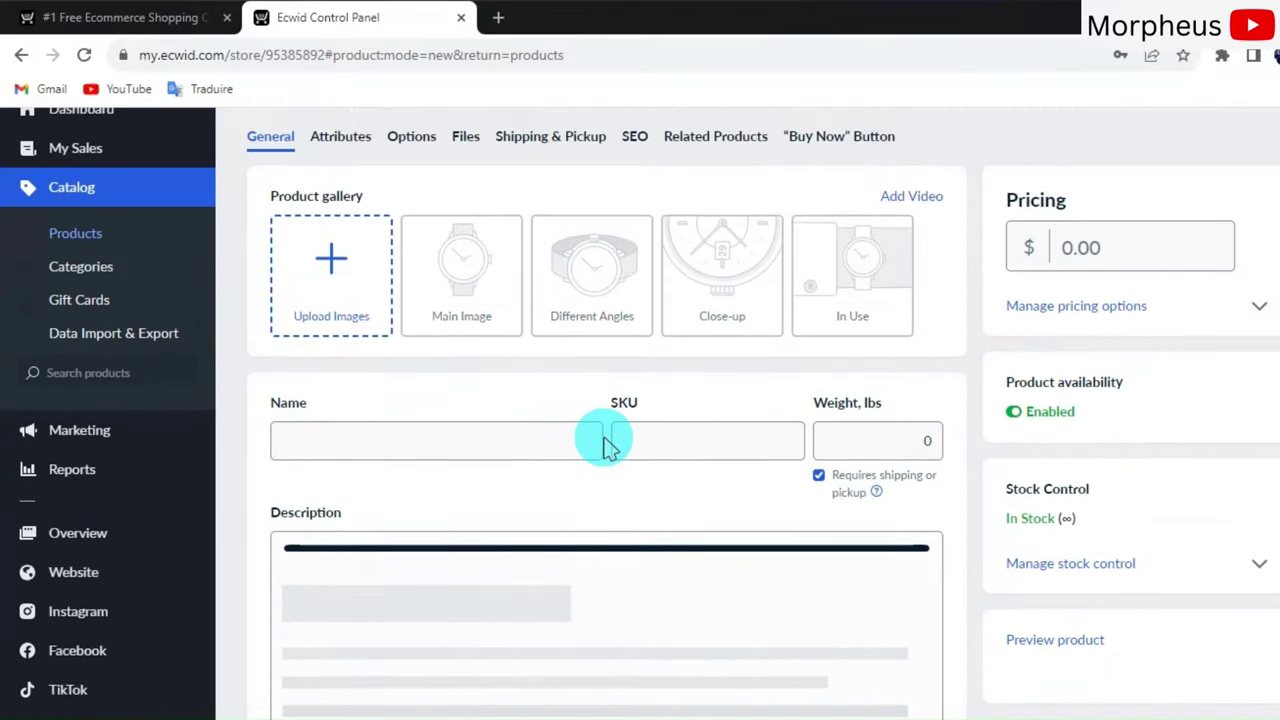
{"action": "scroll", "coordinate": [605, 445], "scroll_direction": "up", "scroll_amount": 1}
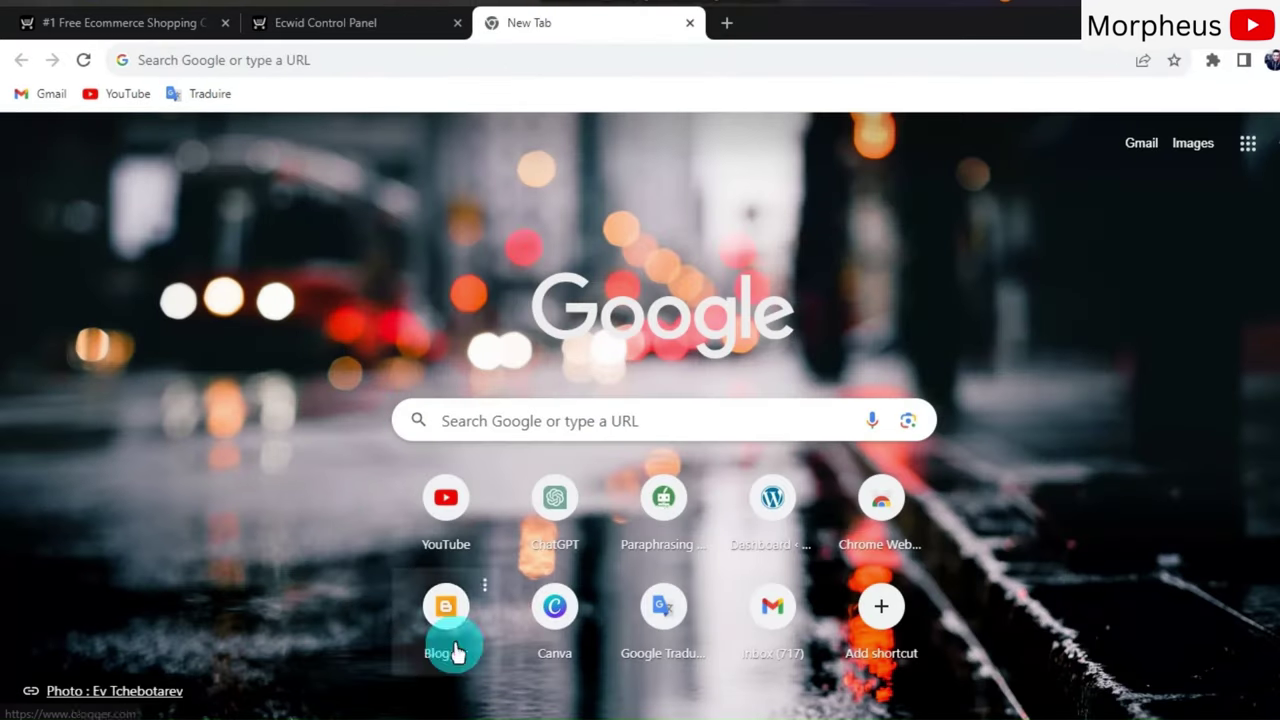
Search the Chrome Web Store for "dsers" and open the DSers - AliExpress.com Product Importer page
{"action": "left_click", "coordinate": [880, 515]}
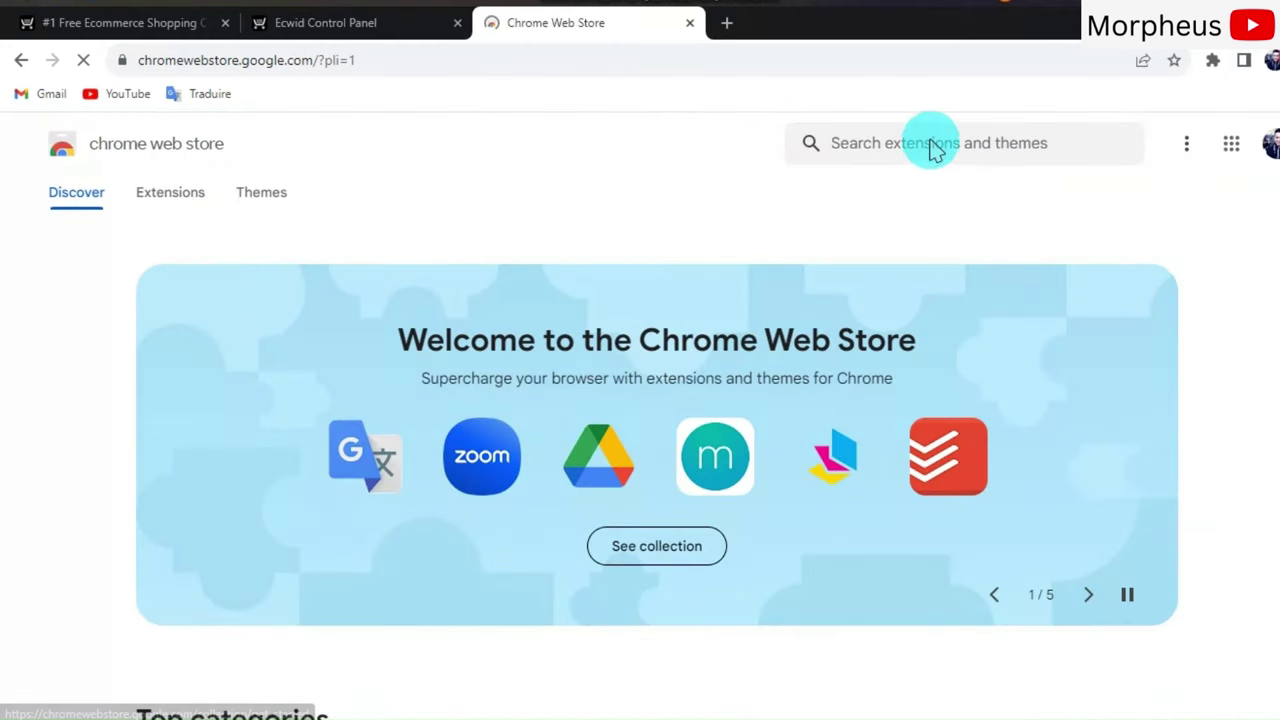
{"action": "left_click", "coordinate": [932, 145]}
{"action": "type", "text": "dse"}
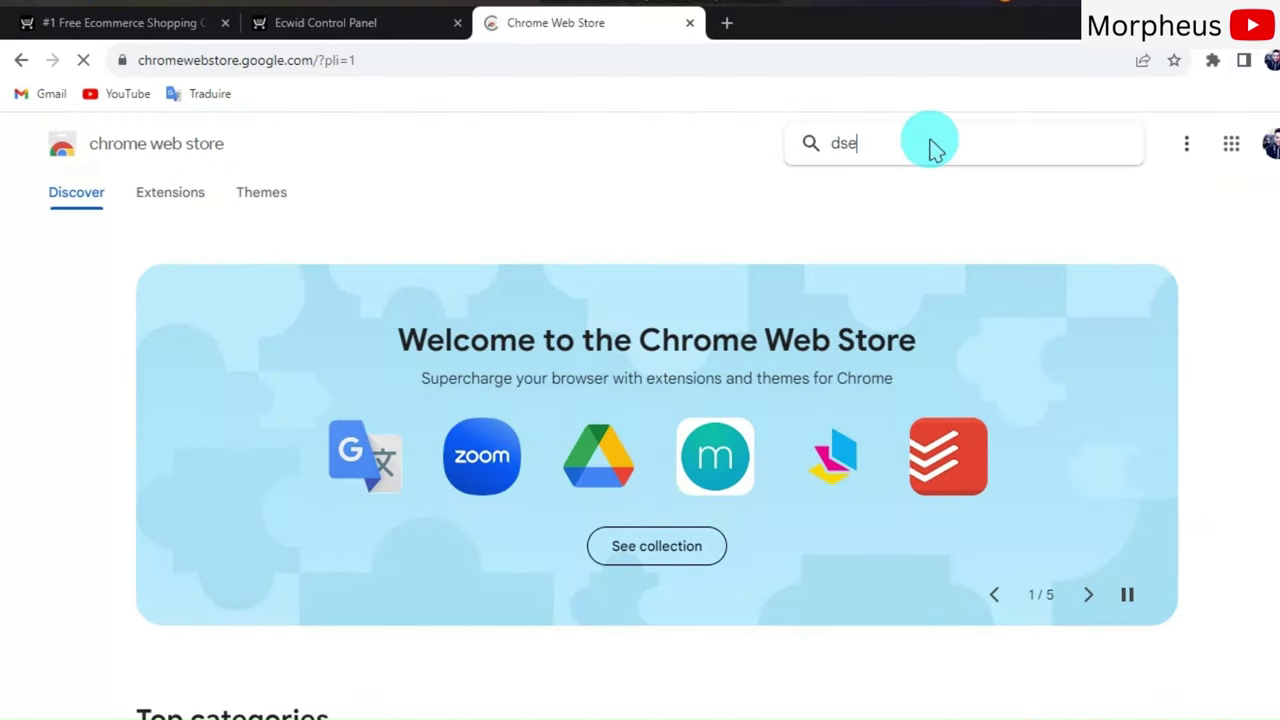
{"action": "type", "text": "rs"}
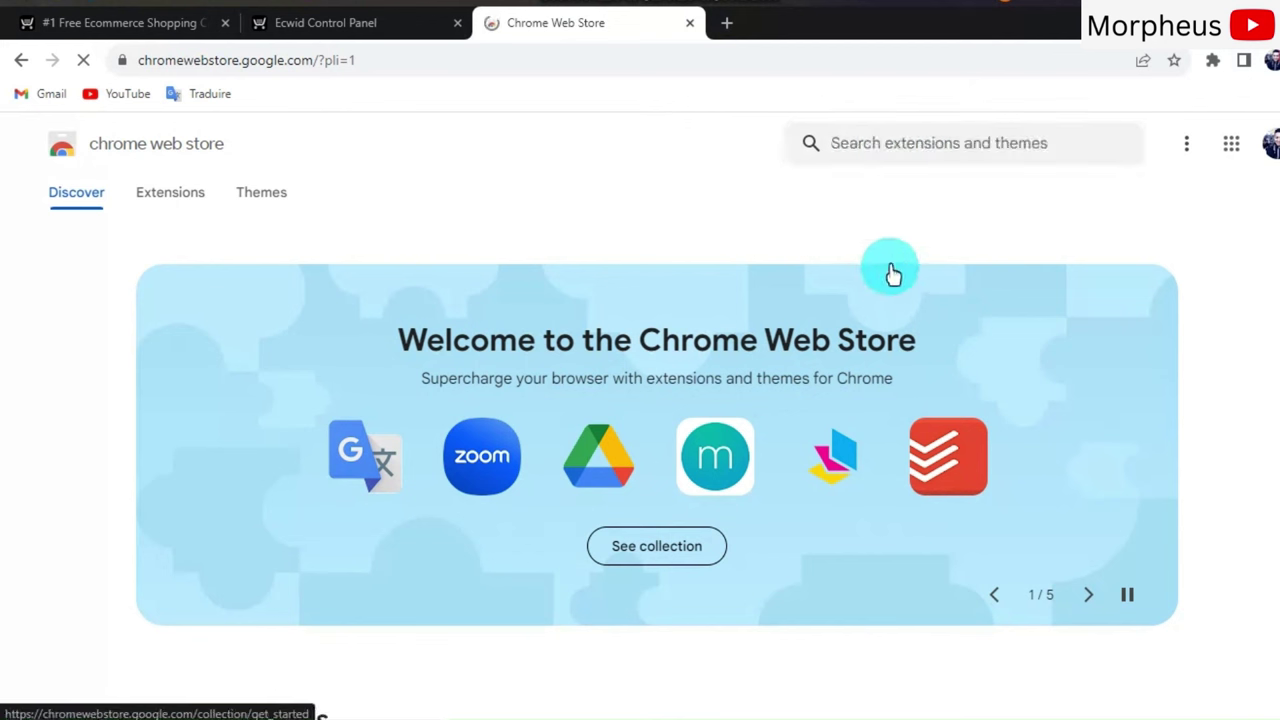
{"action": "scroll", "coordinate": [710, 340], "scroll_direction": "down", "scroll_amount": 15}
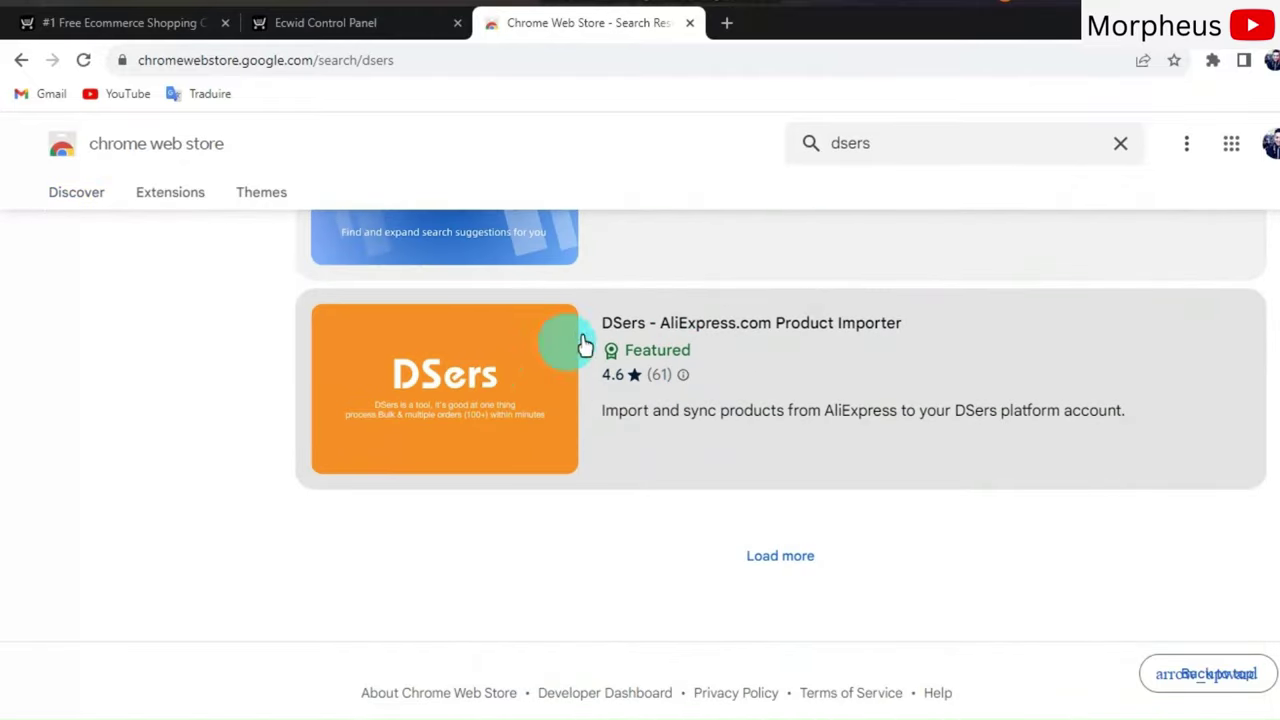
{"action": "left_click", "coordinate": [631, 333]}
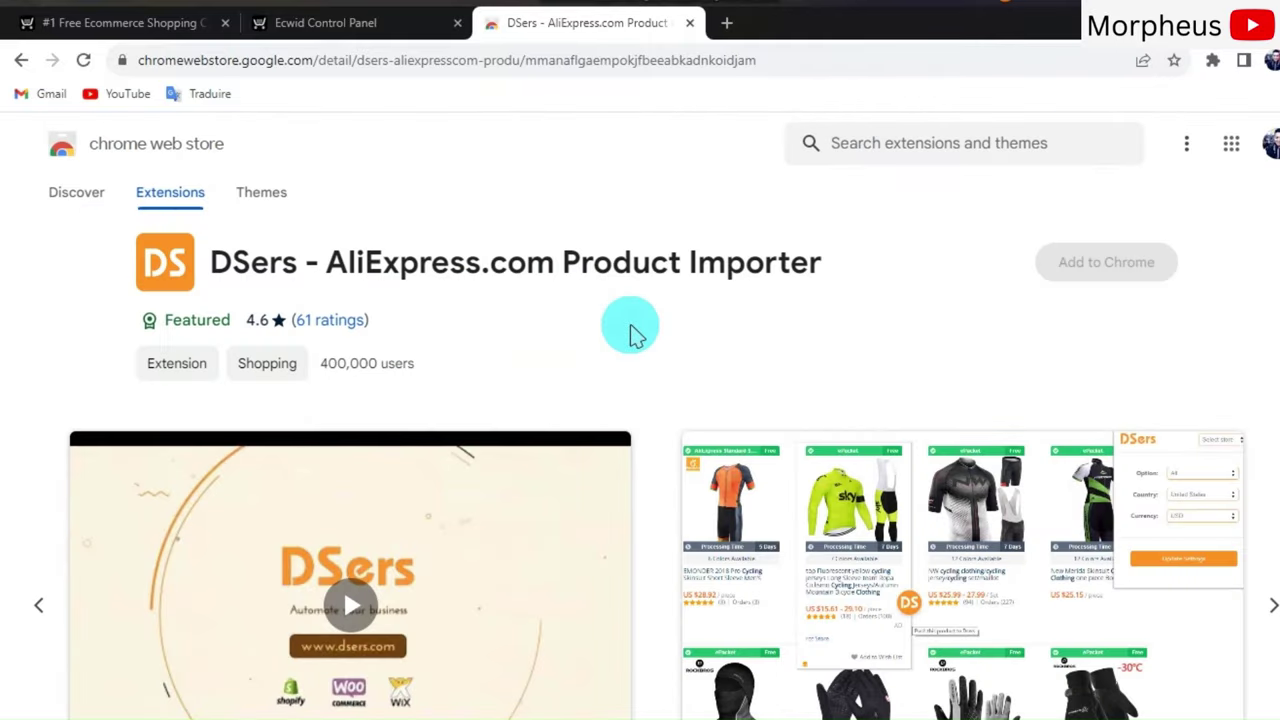
Add the DSers - AliExpress.com Product Importer extension to Chrome and confirm the installation
{"action": "scroll", "coordinate": [623, 349], "scroll_direction": "down", "scroll_amount": 2}
{"action": "scroll", "coordinate": [478, 397], "scroll_direction": "up", "scroll_amount": 2}
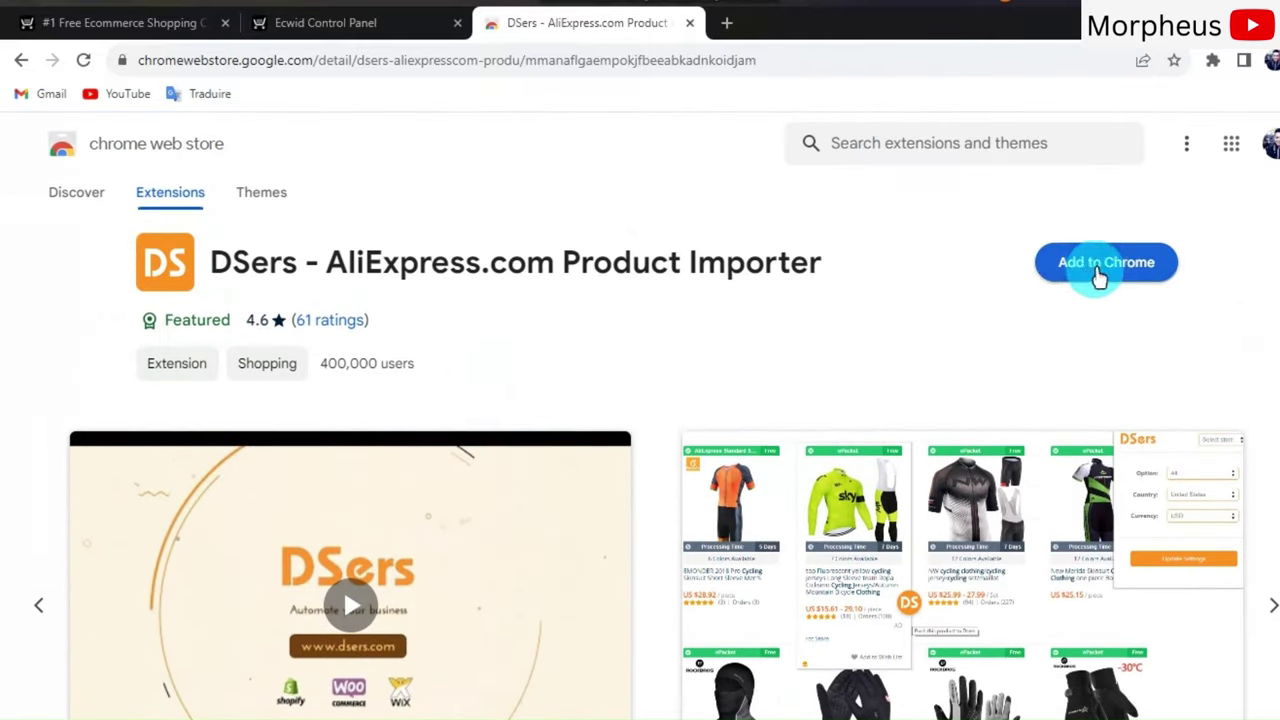
{"action": "left_click", "coordinate": [1092, 265]}
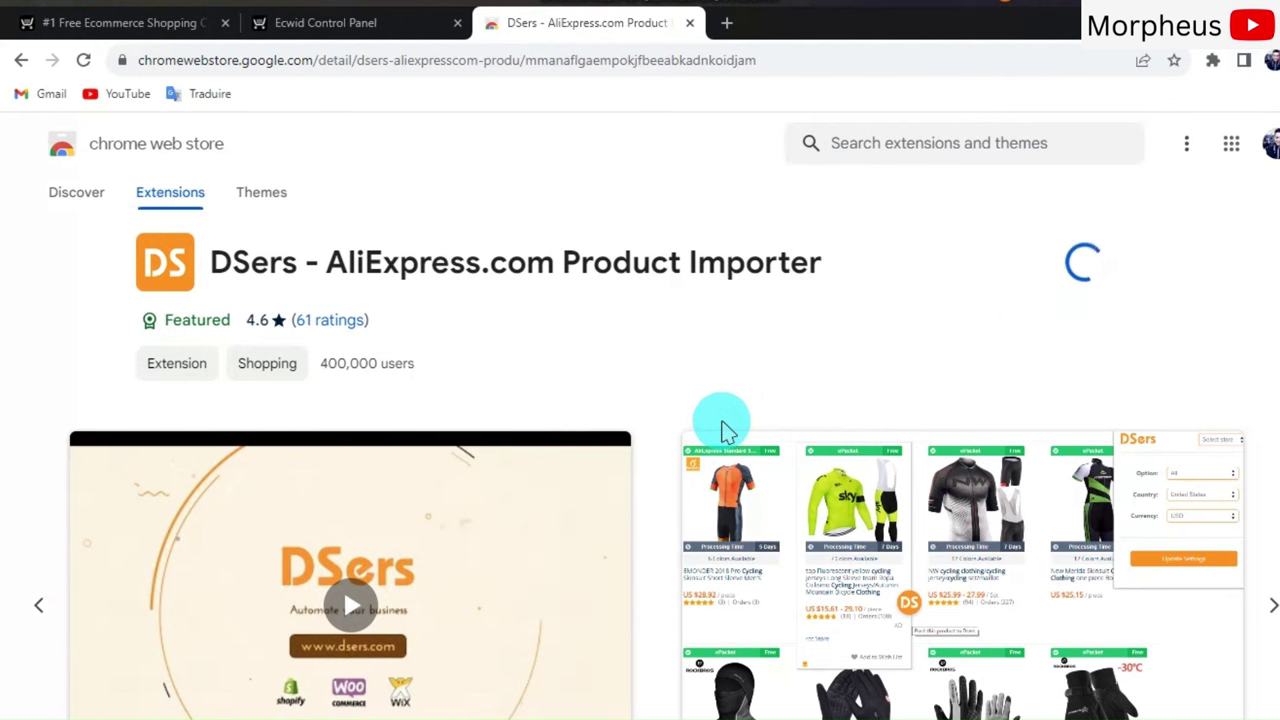
{"action": "left_click", "coordinate": [690, 307]}
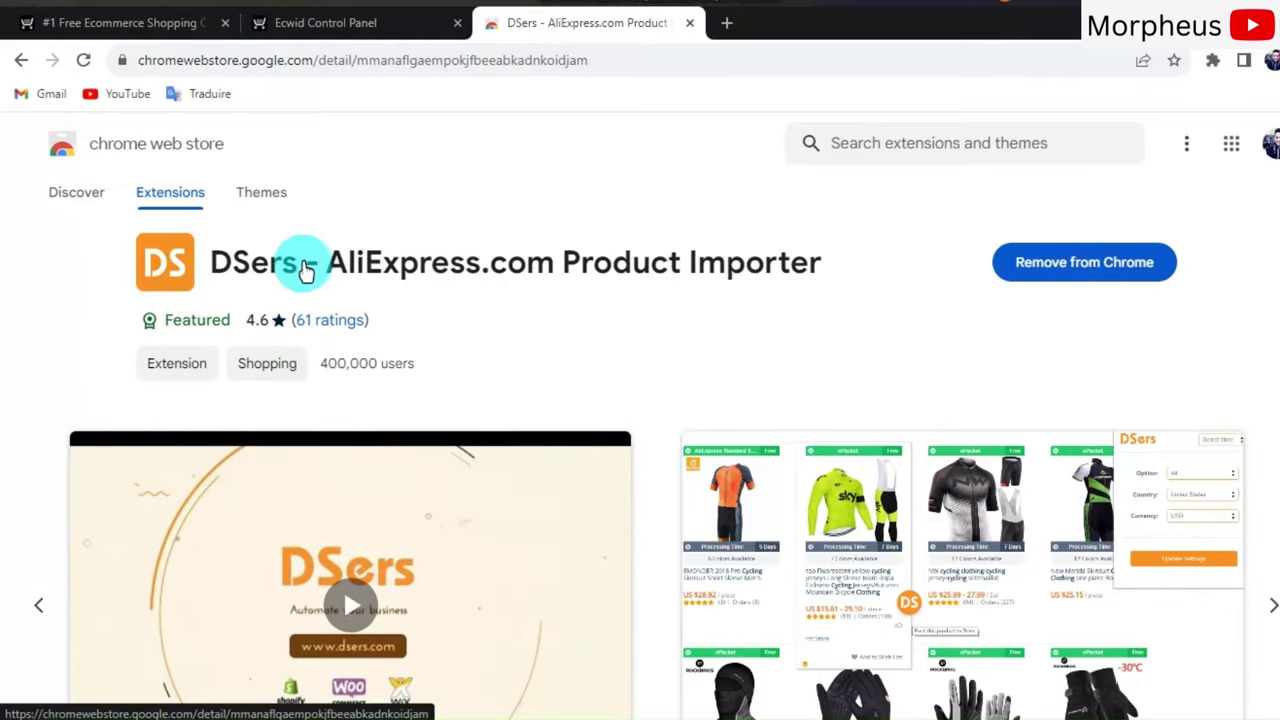
{"action": "scroll", "coordinate": [305, 268], "scroll_direction": "down", "scroll_amount": 4}
{"action": "scroll", "coordinate": [971, 223], "scroll_direction": "up", "scroll_amount": 4}
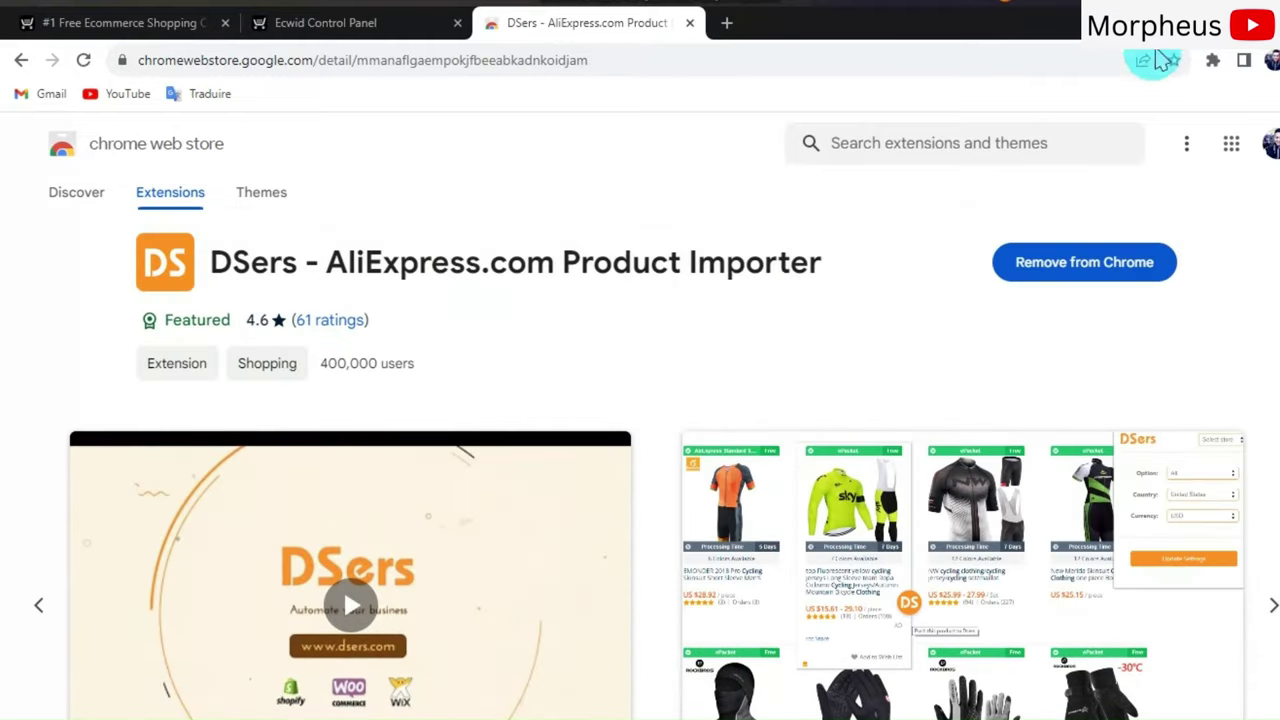
Open the installed DSers extension, follow its login link and sign in to the DSers account
{"action": "left_click", "coordinate": [1218, 62]}
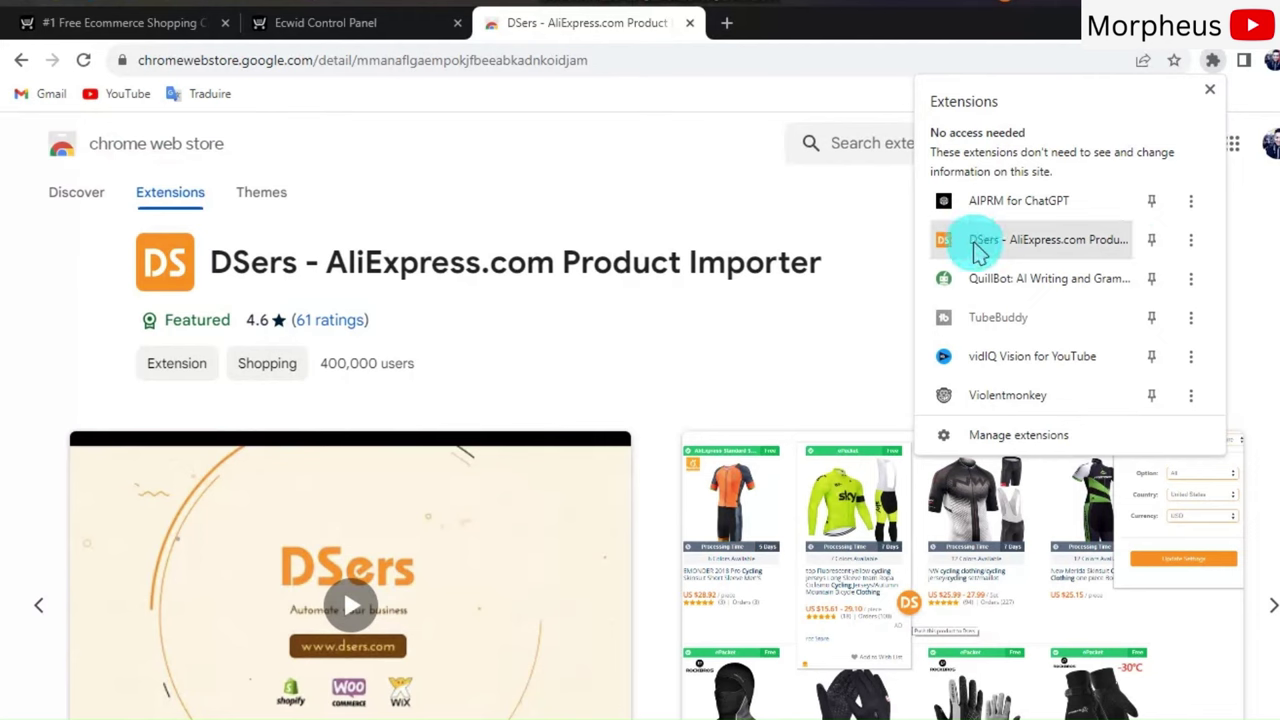
{"action": "left_click", "coordinate": [976, 242]}
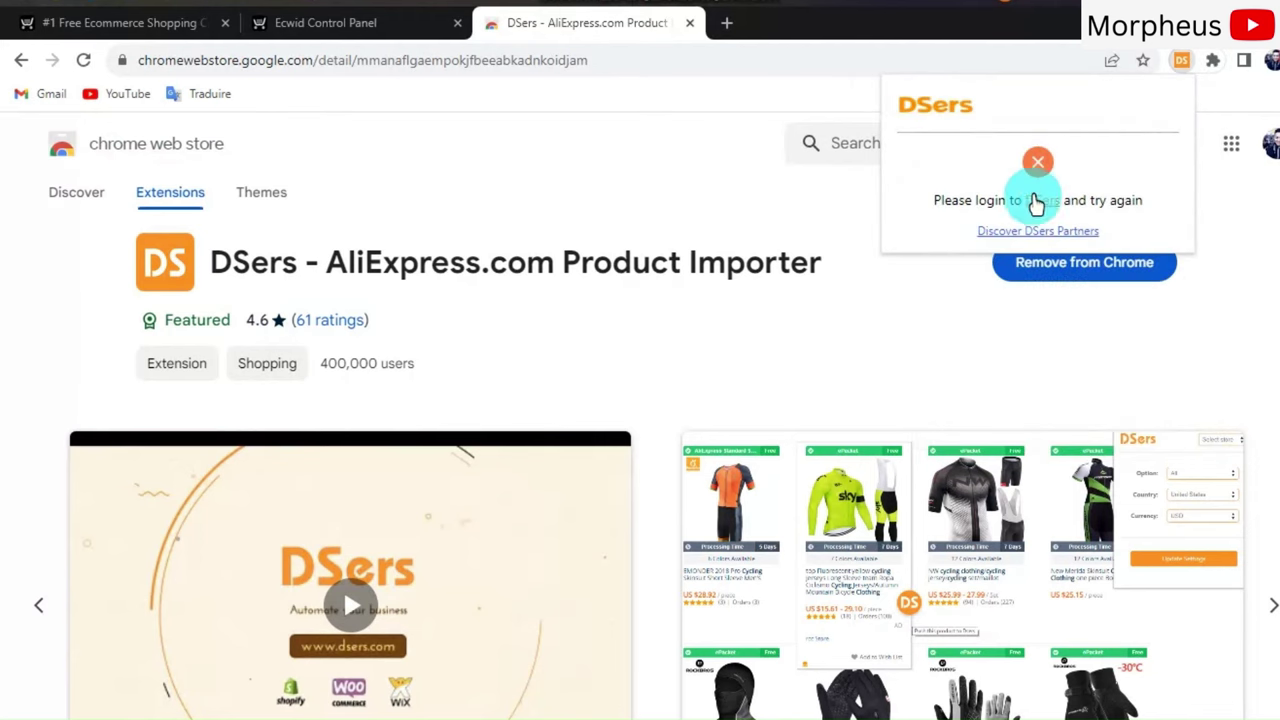
{"action": "left_click", "coordinate": [1044, 201]}
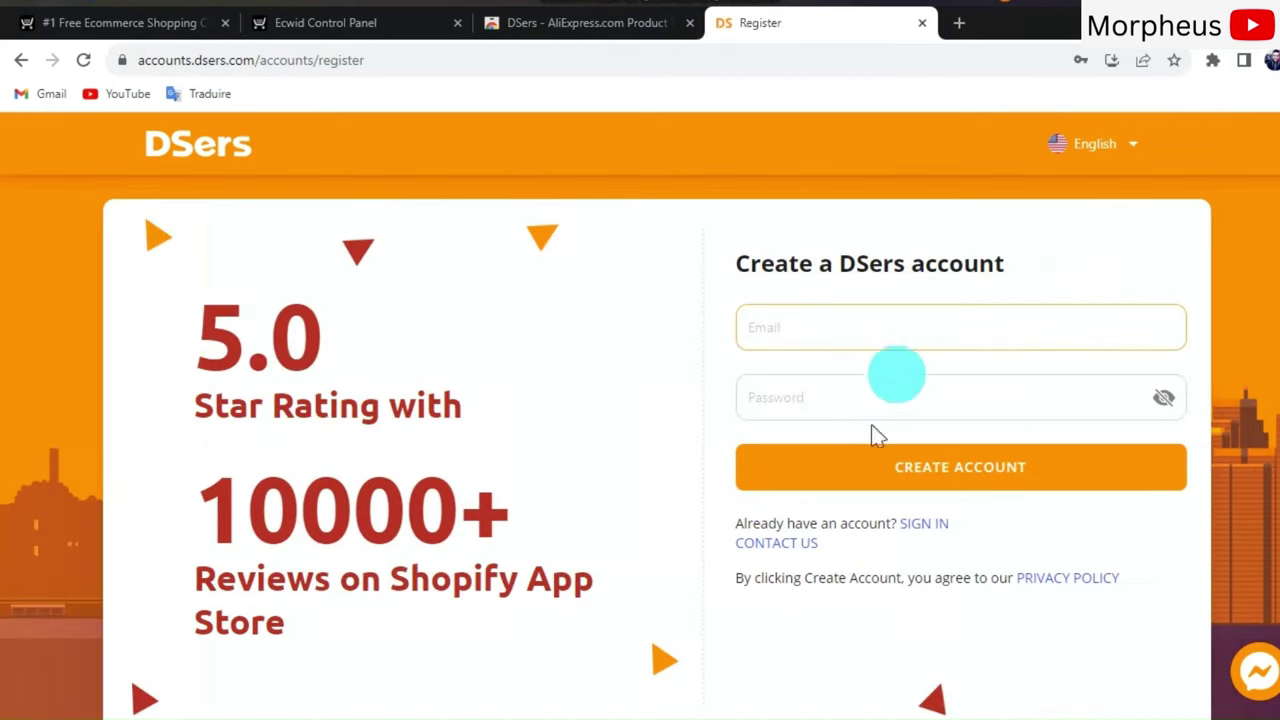
{"action": "left_click", "coordinate": [782, 345]}
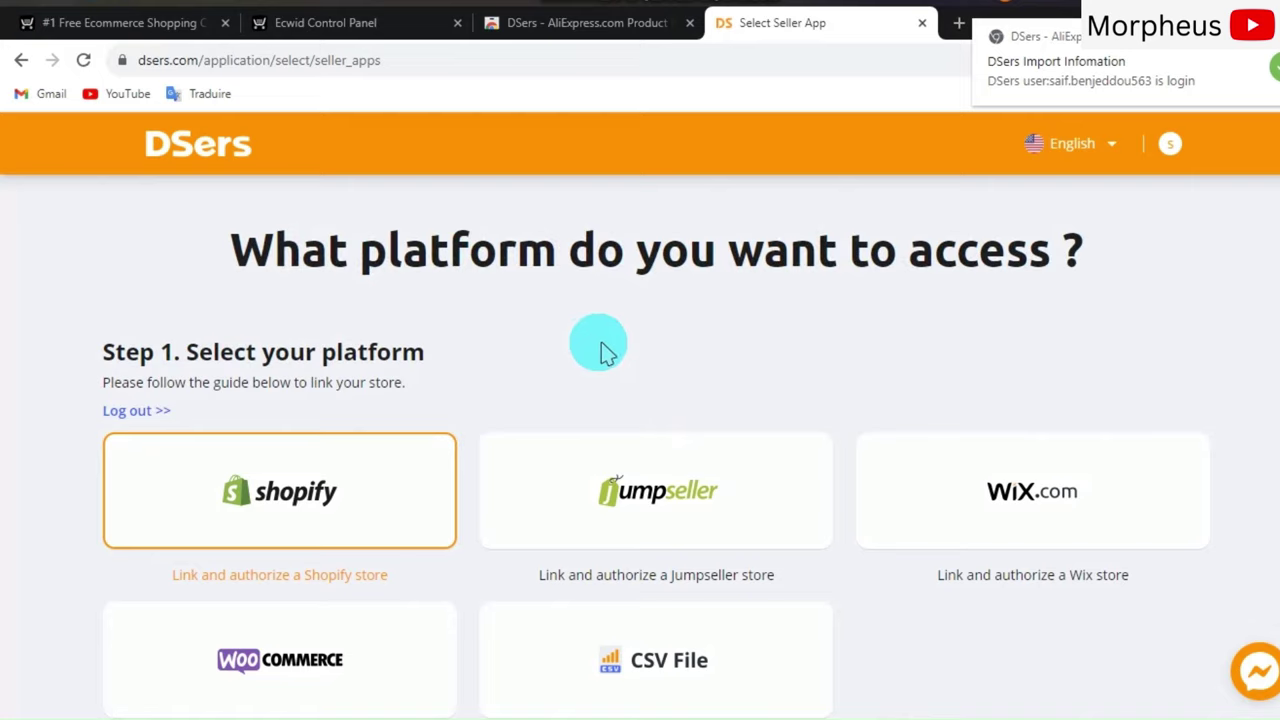
{"action": "scroll", "coordinate": [680, 463], "scroll_direction": "down", "scroll_amount": 1}
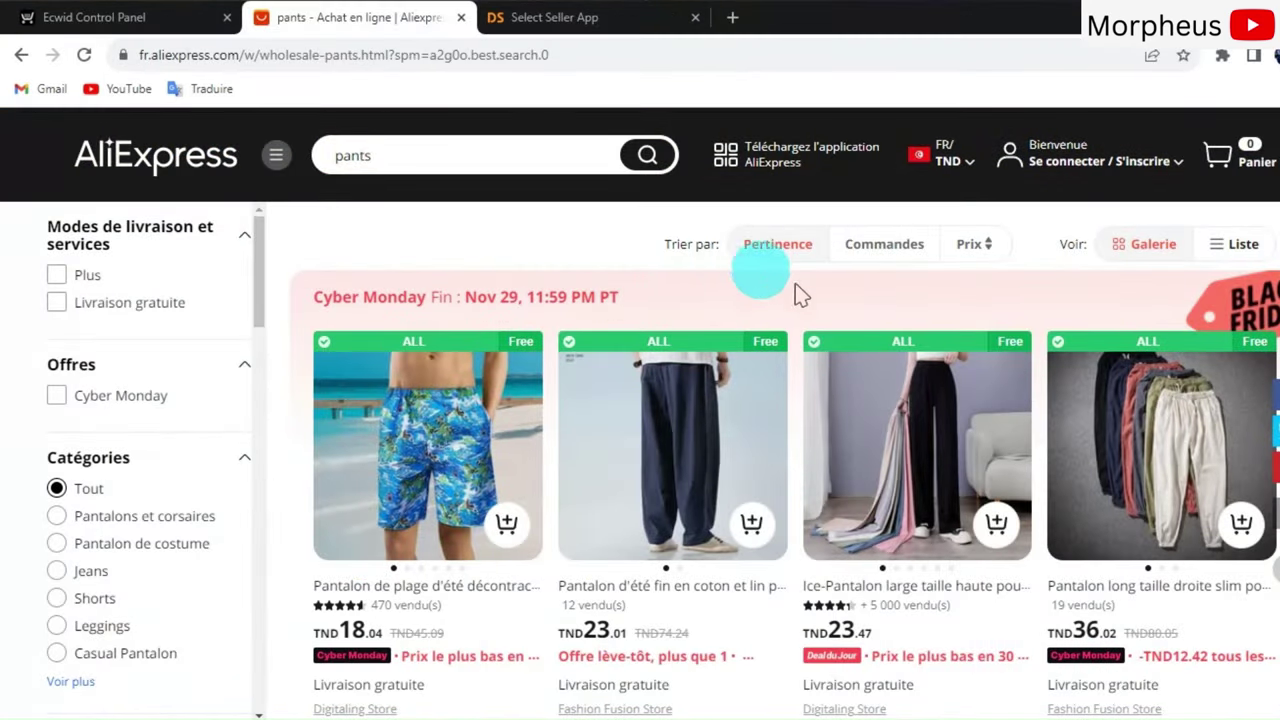
On the AliExpress pants results, set the DSers shipping option to USPS with country United States and currency USD, and update the settings
{"action": "left_click", "coordinate": [1222, 55]}
{"action": "left_click", "coordinate": [1058, 198]}
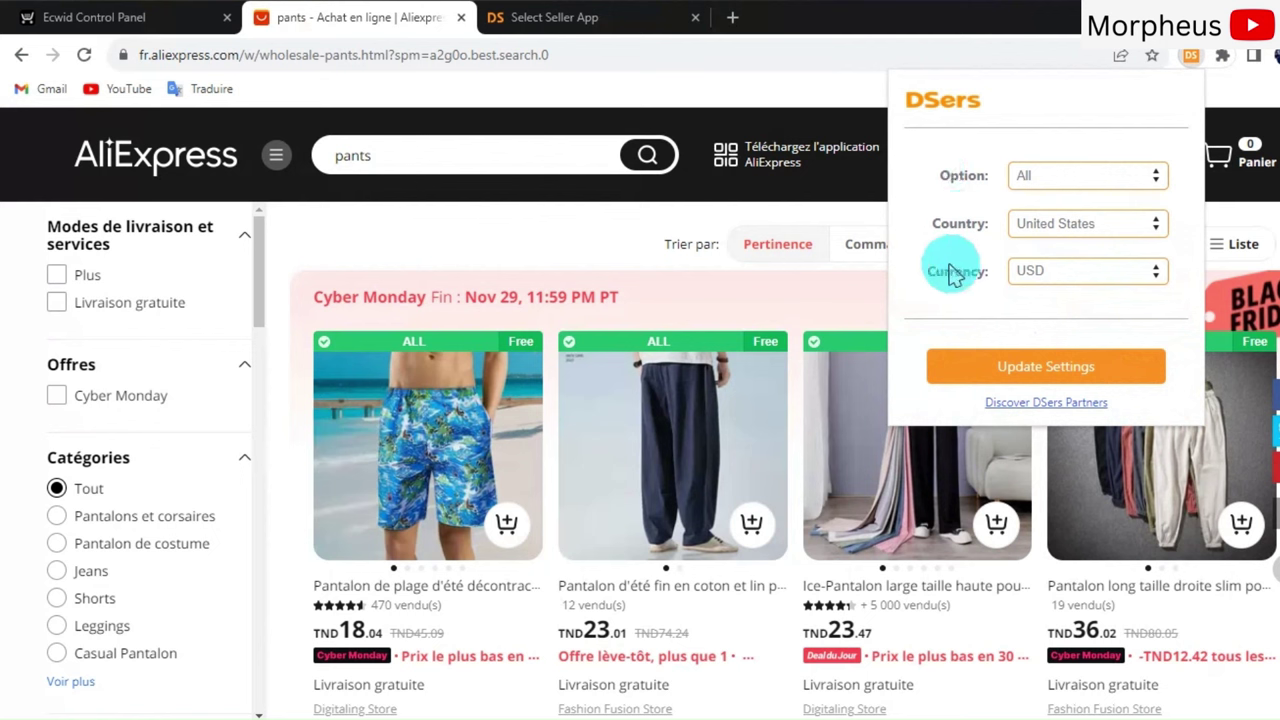
{"action": "left_click", "coordinate": [1093, 176]}
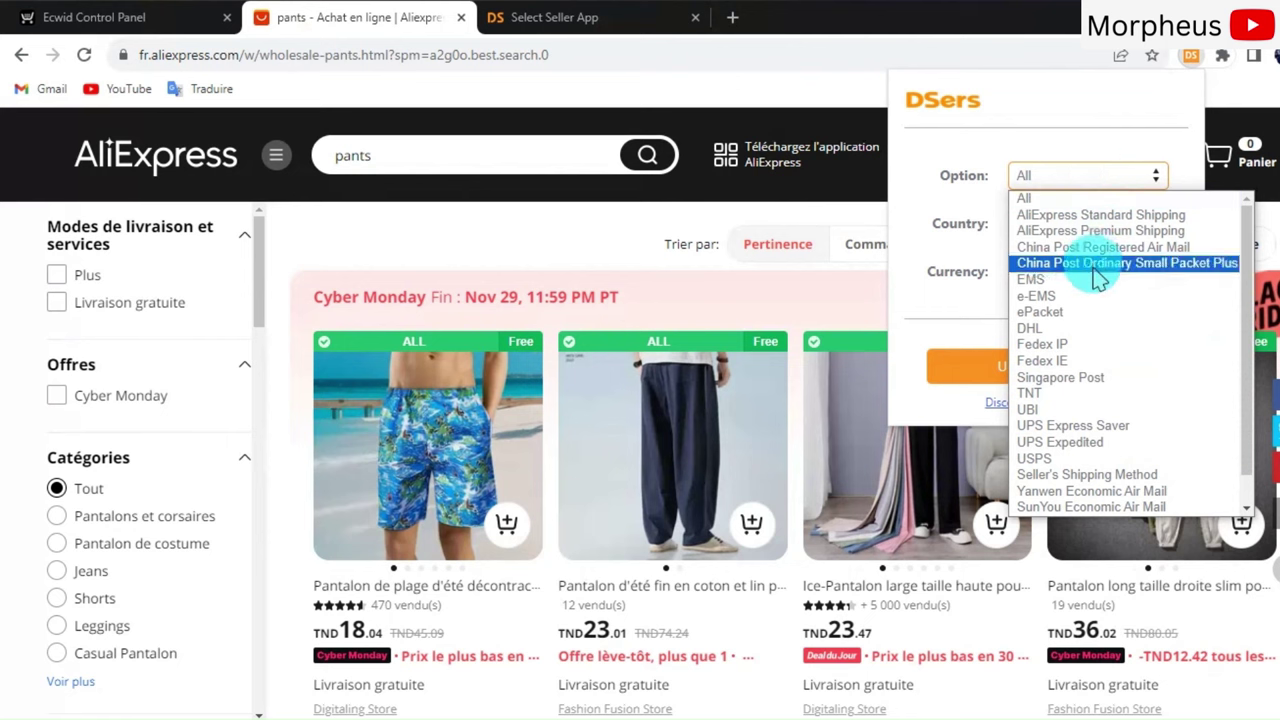
{"action": "scroll", "coordinate": [1107, 405], "scroll_direction": "down", "scroll_amount": 1}
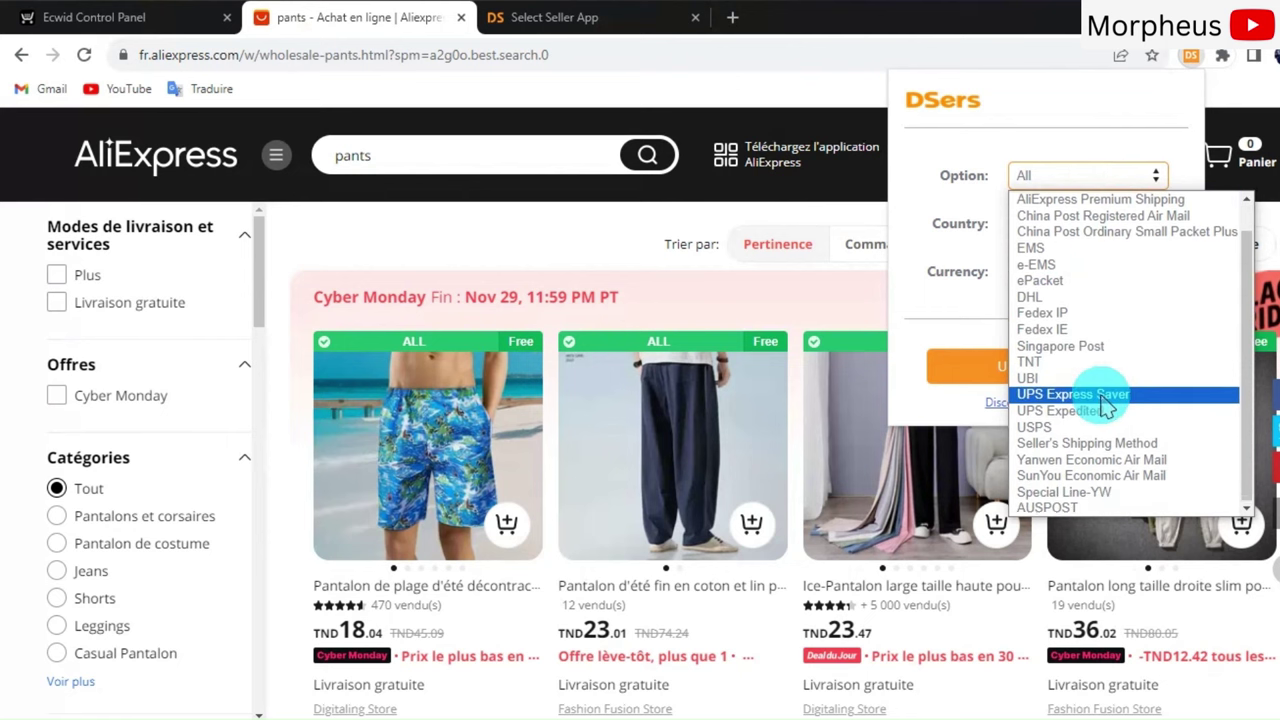
{"action": "scroll", "coordinate": [1128, 455], "scroll_direction": "up", "scroll_amount": 1}
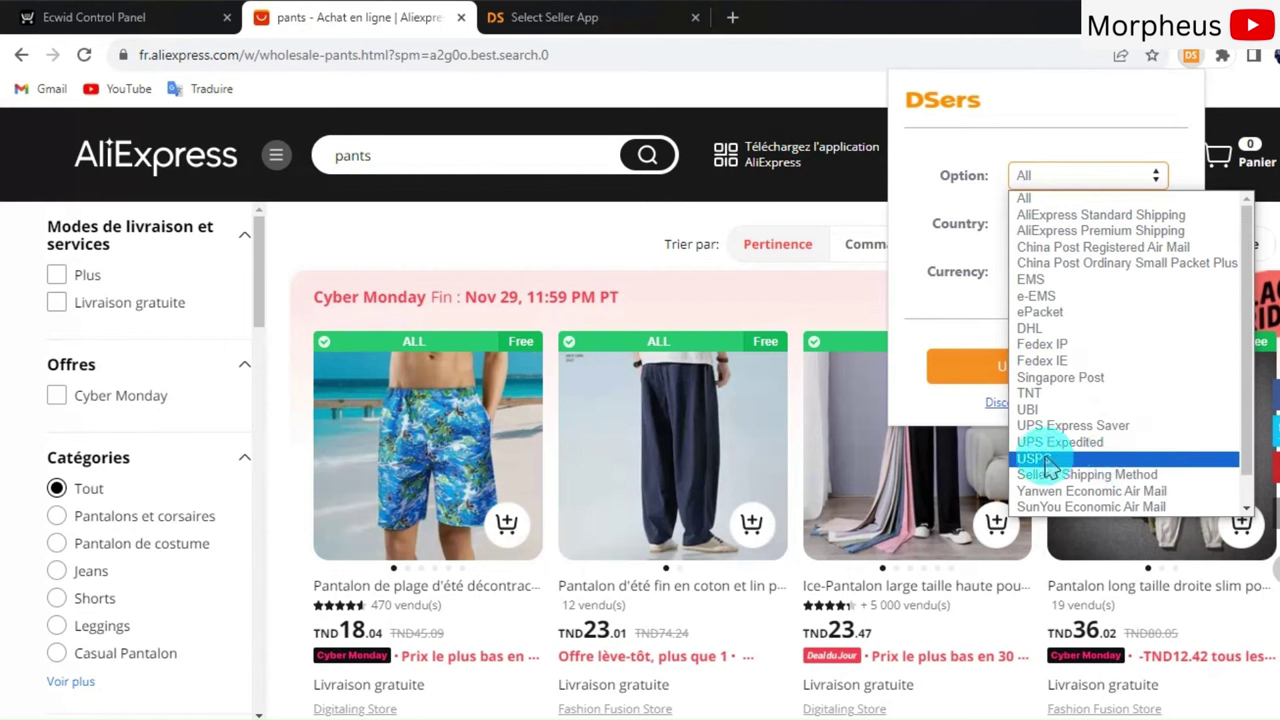
{"action": "left_click", "coordinate": [1048, 462]}
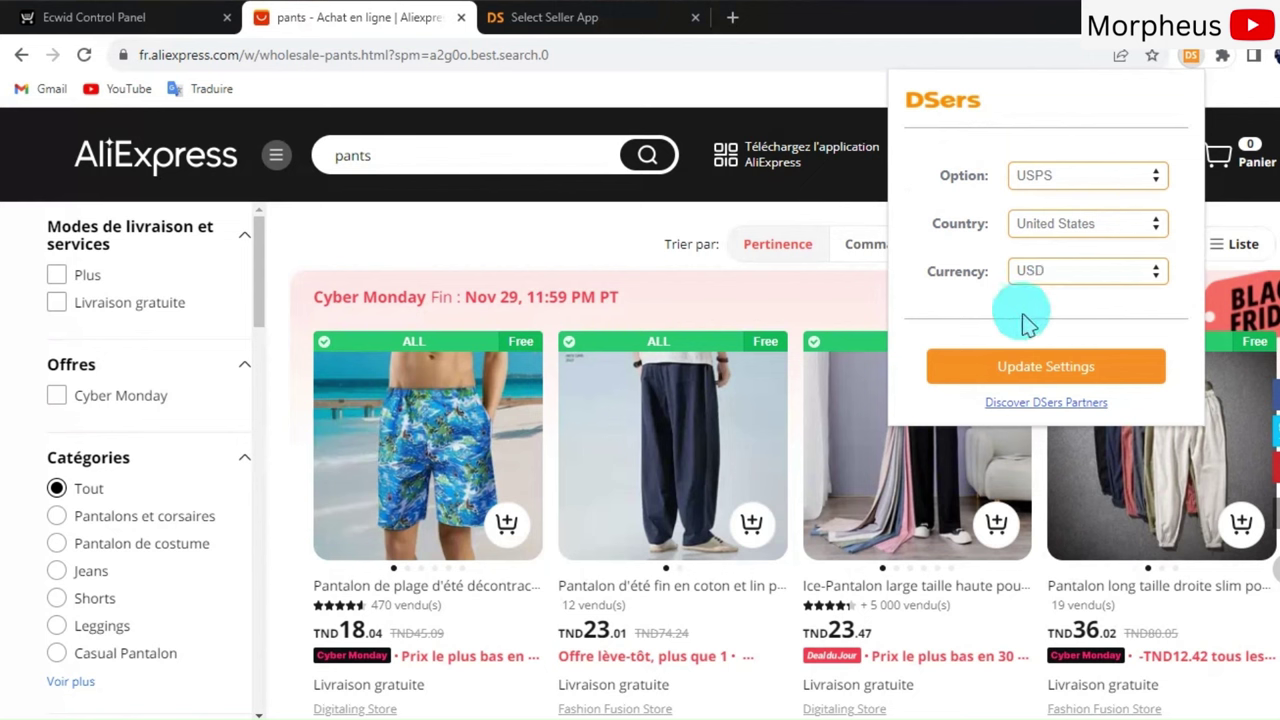
{"action": "left_click", "coordinate": [1015, 368]}
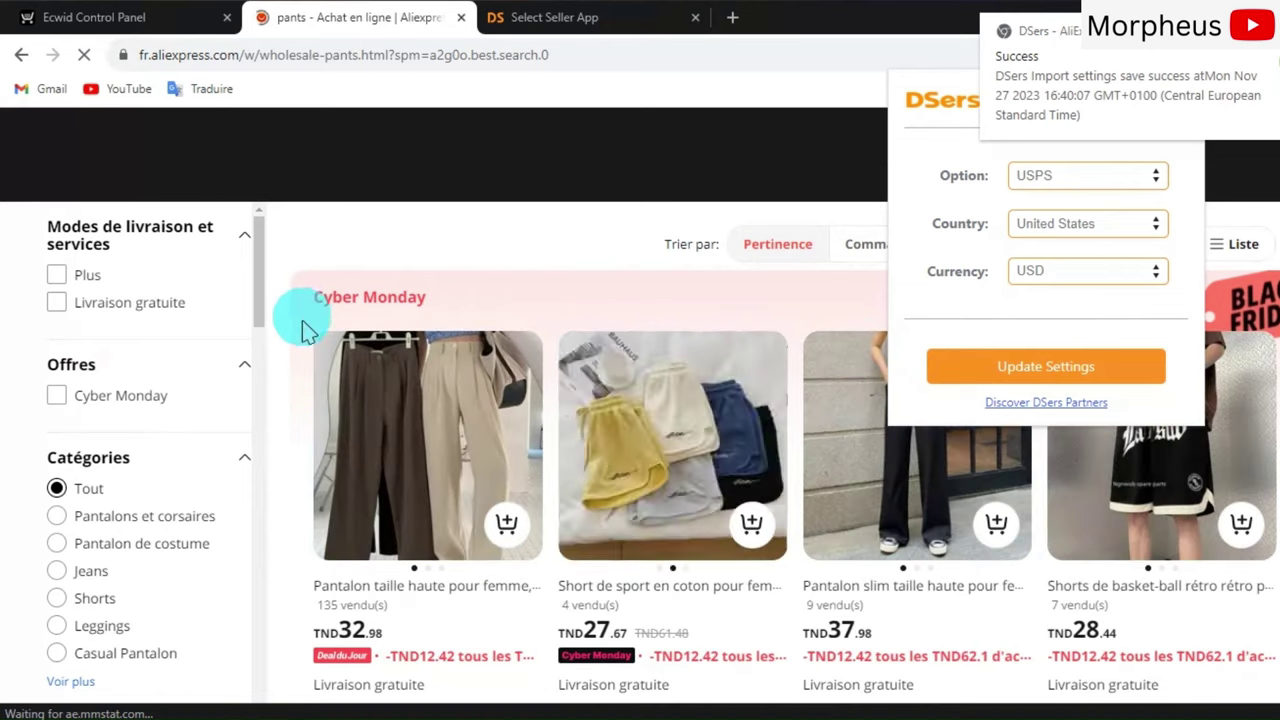
{"action": "left_click", "coordinate": [295, 377]}
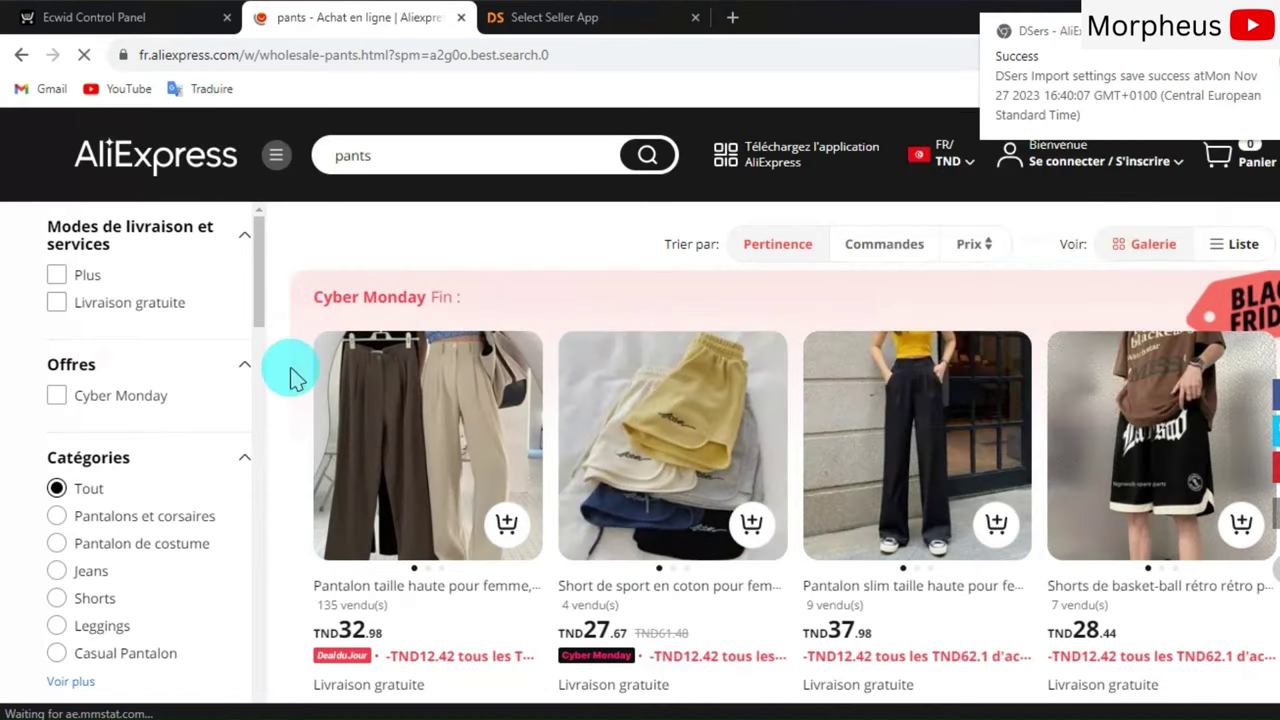
Look through the pants results for a product marked as shipping by USPS and open the women's high-waist jogger cargo pants
{"action": "scroll", "coordinate": [295, 377], "scroll_direction": "down", "scroll_amount": 4}
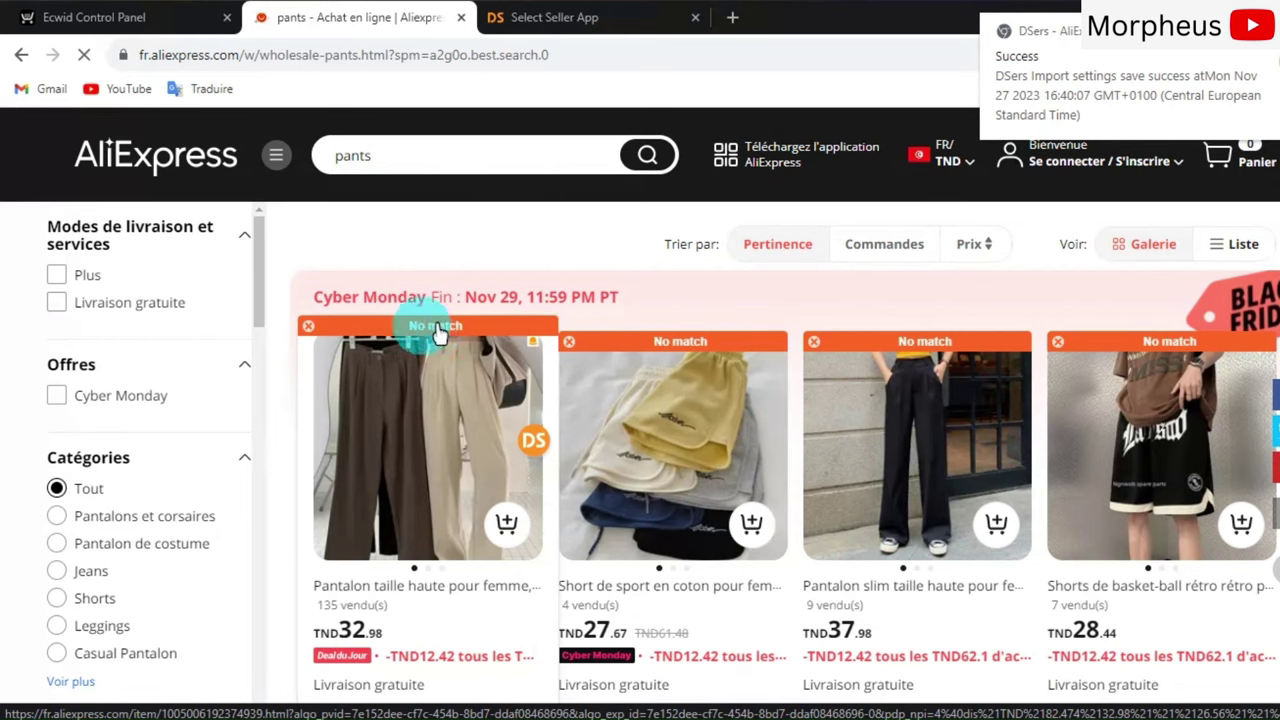
{"action": "scroll", "coordinate": [440, 335], "scroll_direction": "down", "scroll_amount": 10}
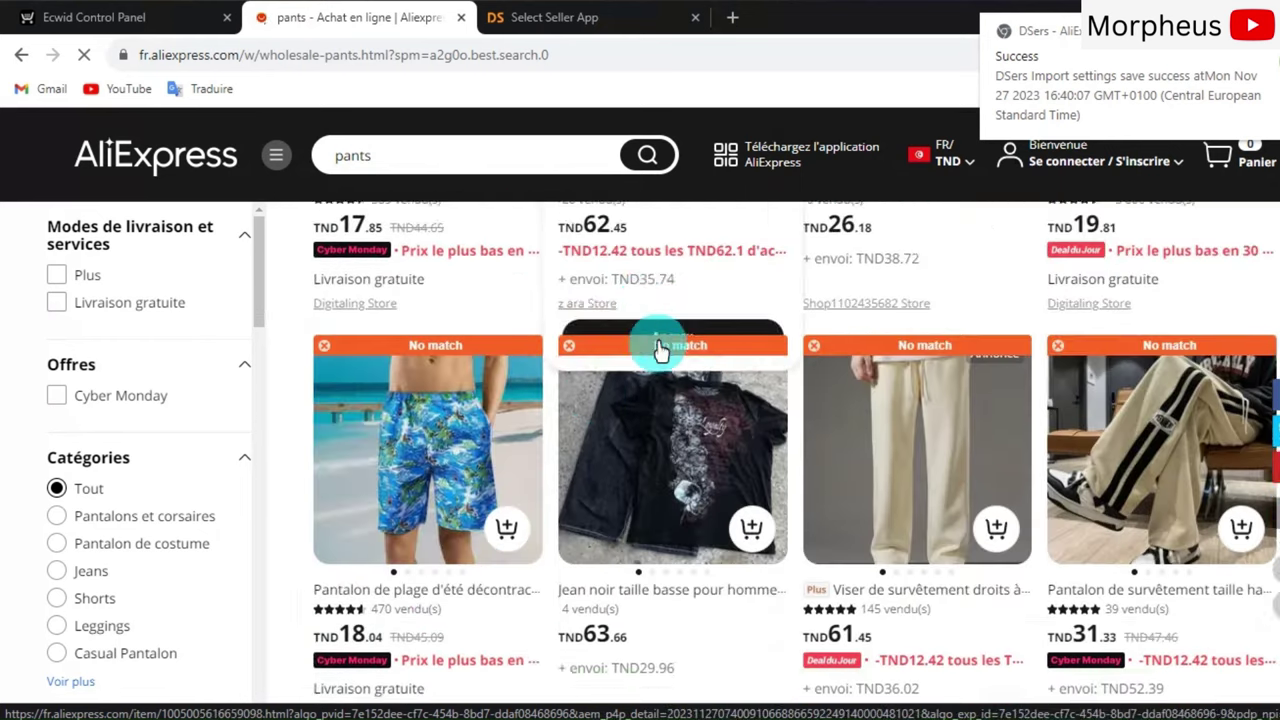
{"action": "scroll", "coordinate": [660, 350], "scroll_direction": "down", "scroll_amount": 3}
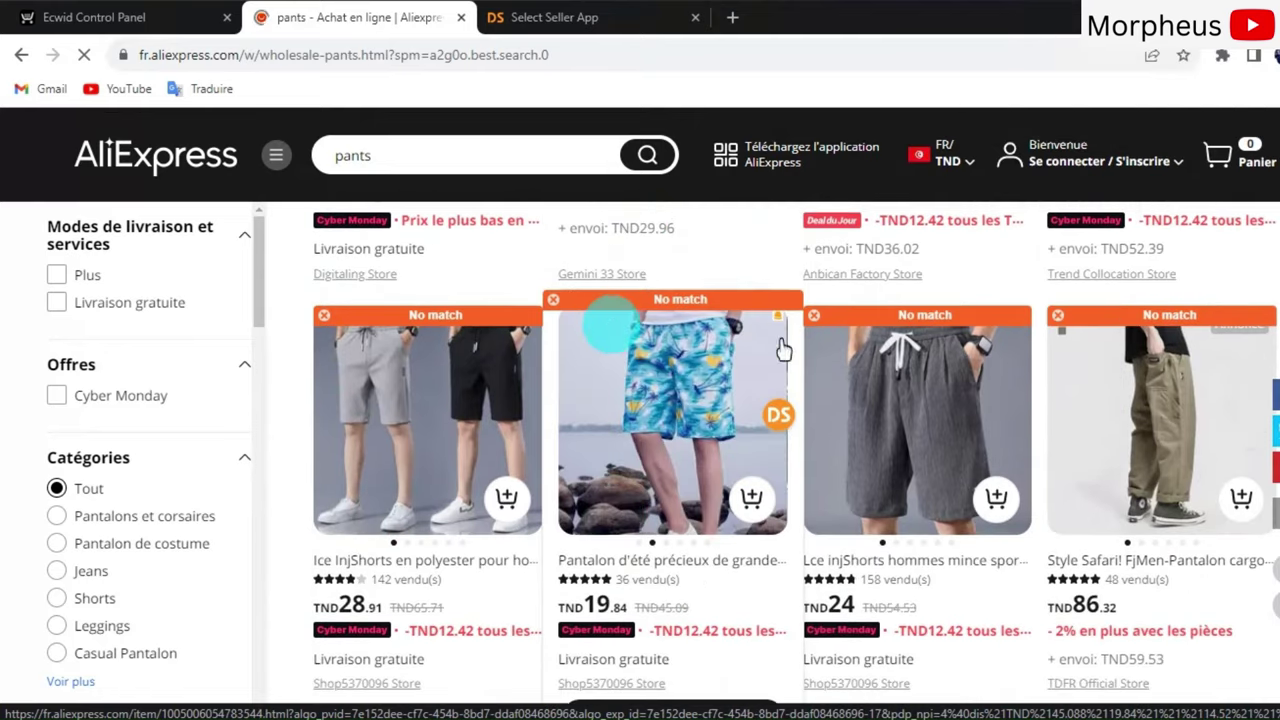
{"action": "scroll", "coordinate": [971, 363], "scroll_direction": "down", "scroll_amount": 5}
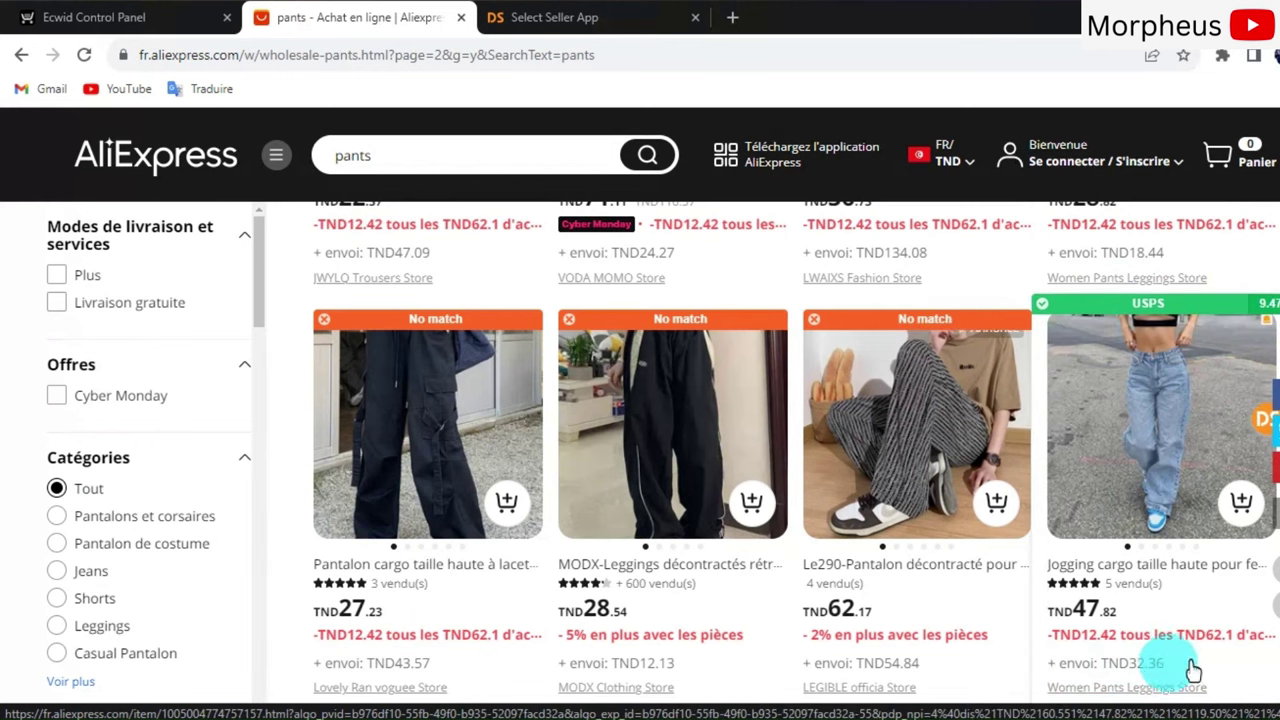
{"action": "left_click", "coordinate": [1151, 497]}
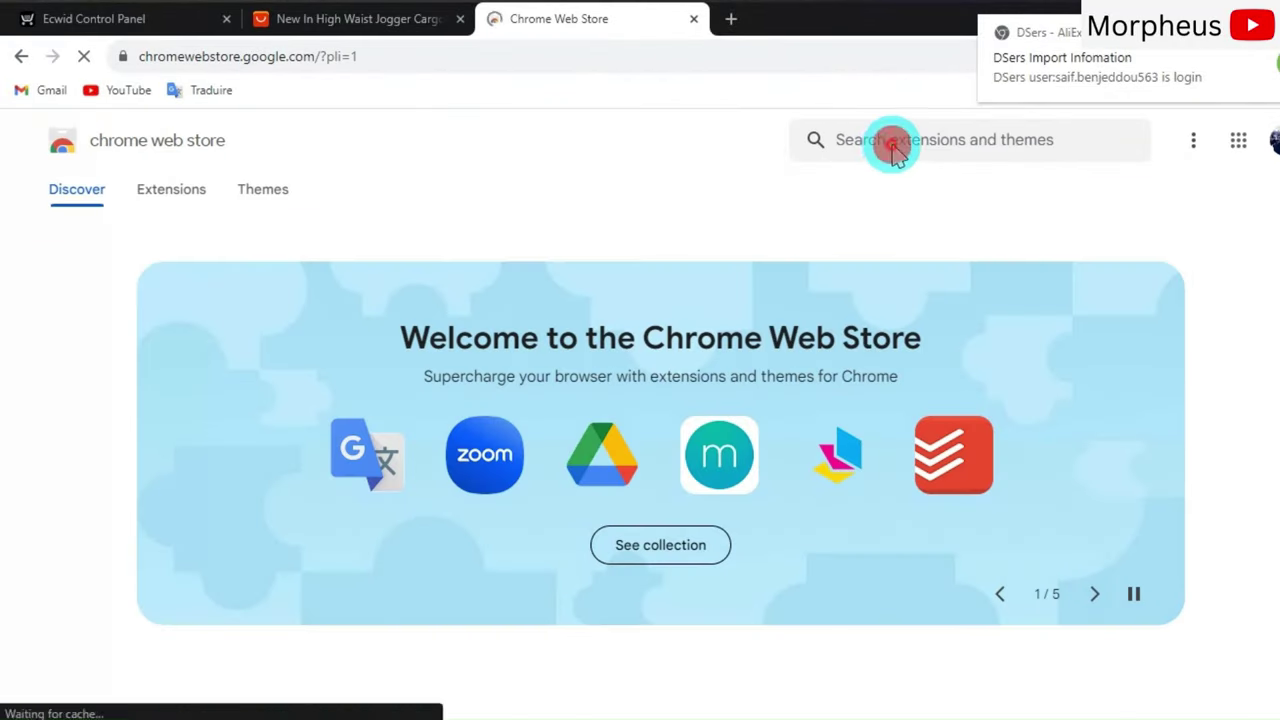
Search the Chrome Web Store for "alisave" and add the AliSave - Download AliExpress Images & Videos extension to Chrome
{"action": "left_click", "coordinate": [886, 145]}
{"action": "type", "text": "alis"}
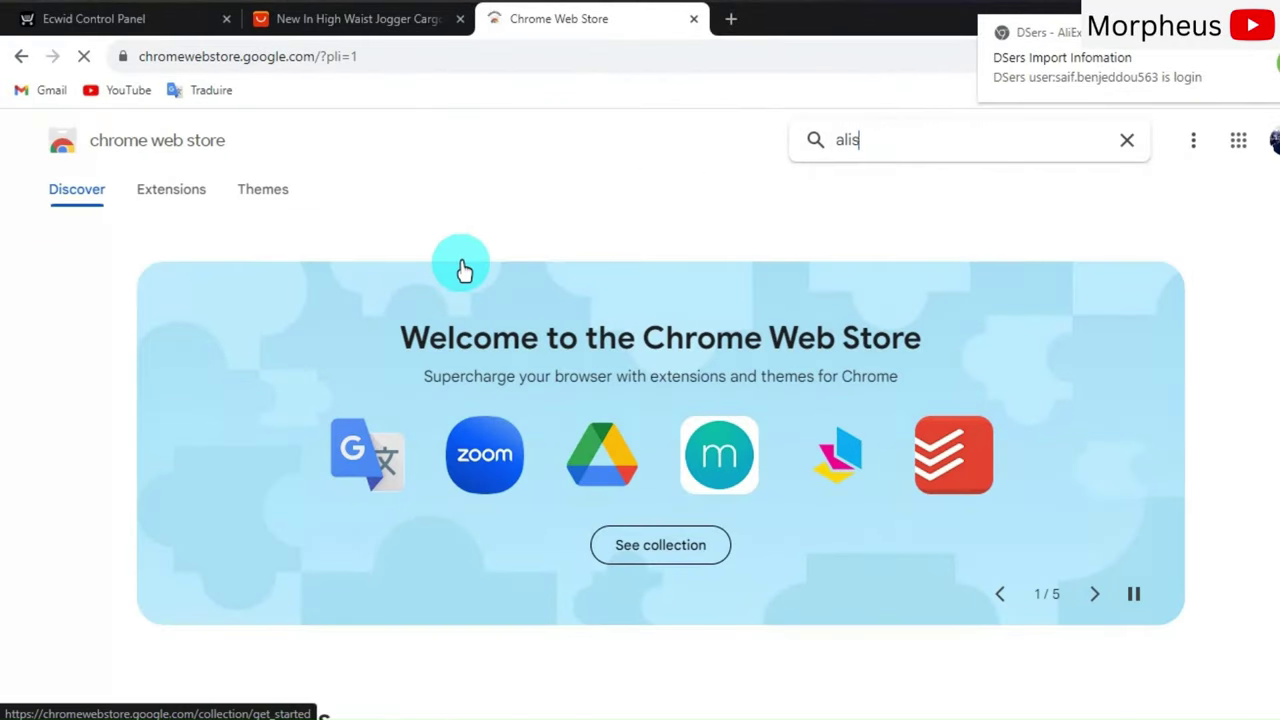
{"action": "type", "text": "ave"}
{"action": "key", "text": "Return"}
{"action": "scroll", "coordinate": [651, 509], "scroll_direction": "down", "scroll_amount": 3}
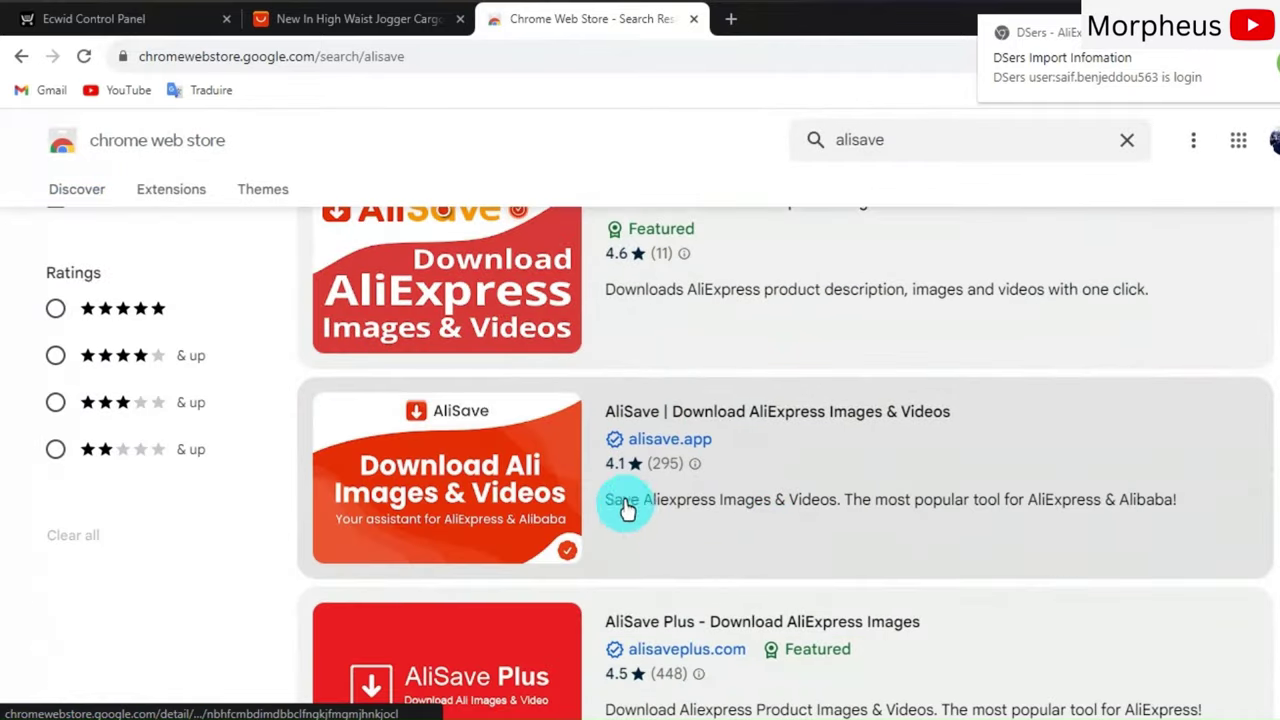
{"action": "scroll", "coordinate": [650, 365], "scroll_direction": "up", "scroll_amount": 1}
{"action": "left_click", "coordinate": [673, 310]}
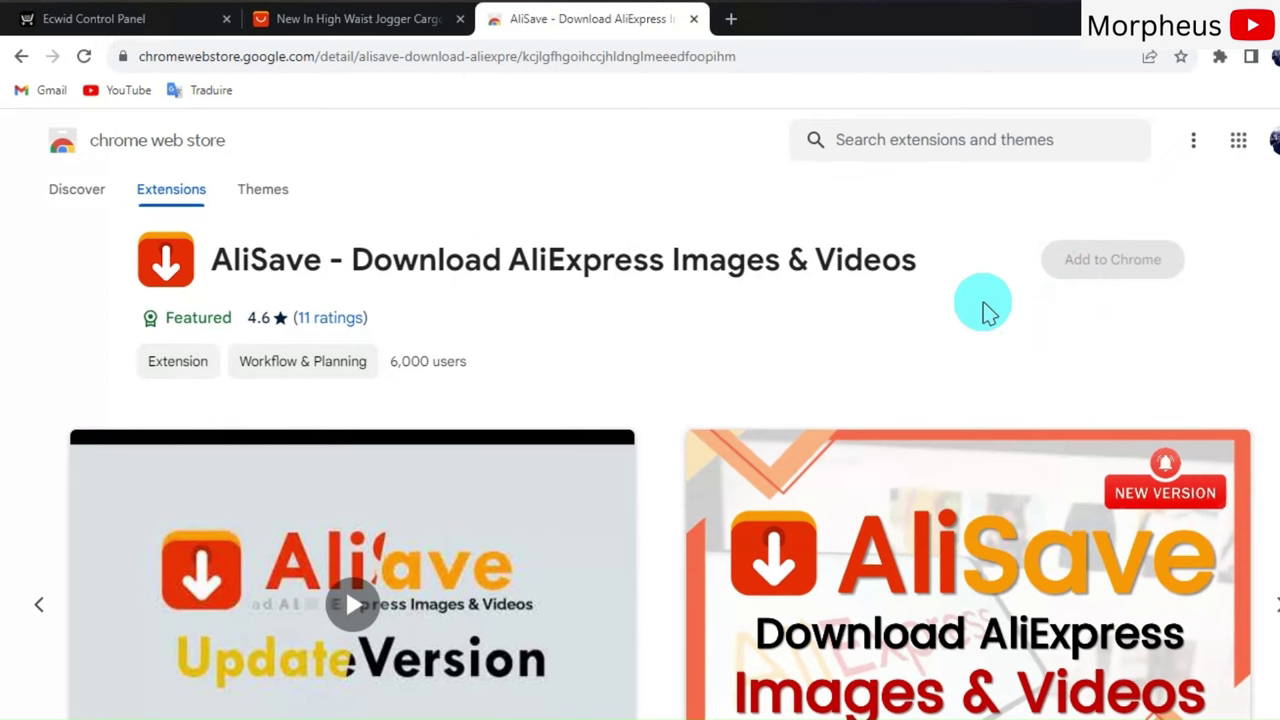
{"action": "left_click", "coordinate": [1075, 258]}
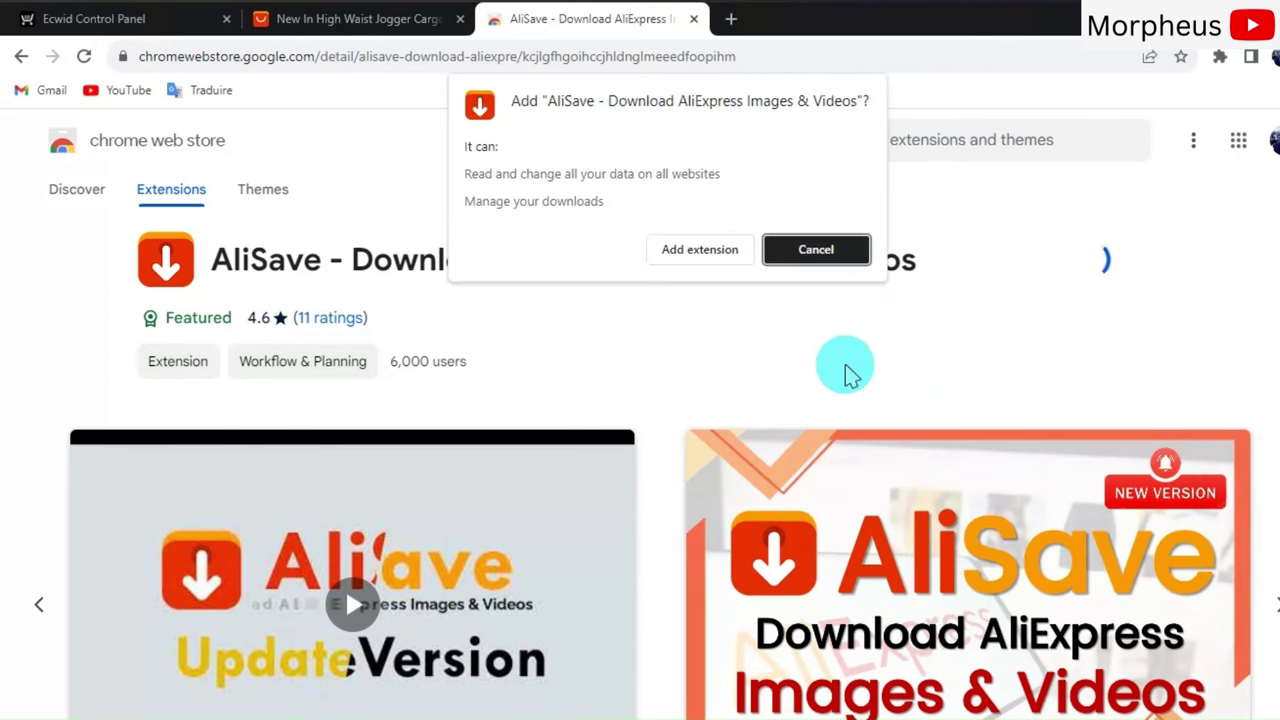
{"action": "left_click", "coordinate": [728, 252]}
On the AliExpress cargo pants page, open the AliSave extension and reload the page so its download option loads
{"action": "left_click", "coordinate": [400, 20]}
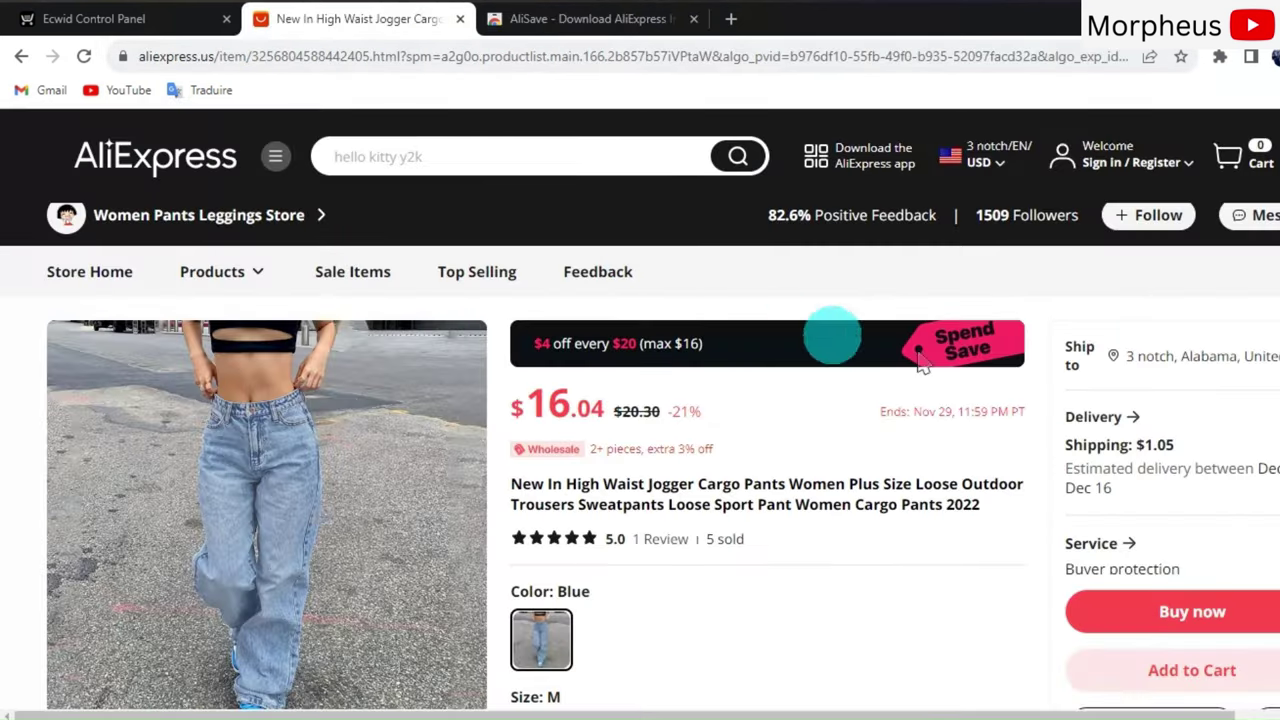
{"action": "left_click", "coordinate": [1219, 56]}
{"action": "left_click", "coordinate": [1000, 197]}
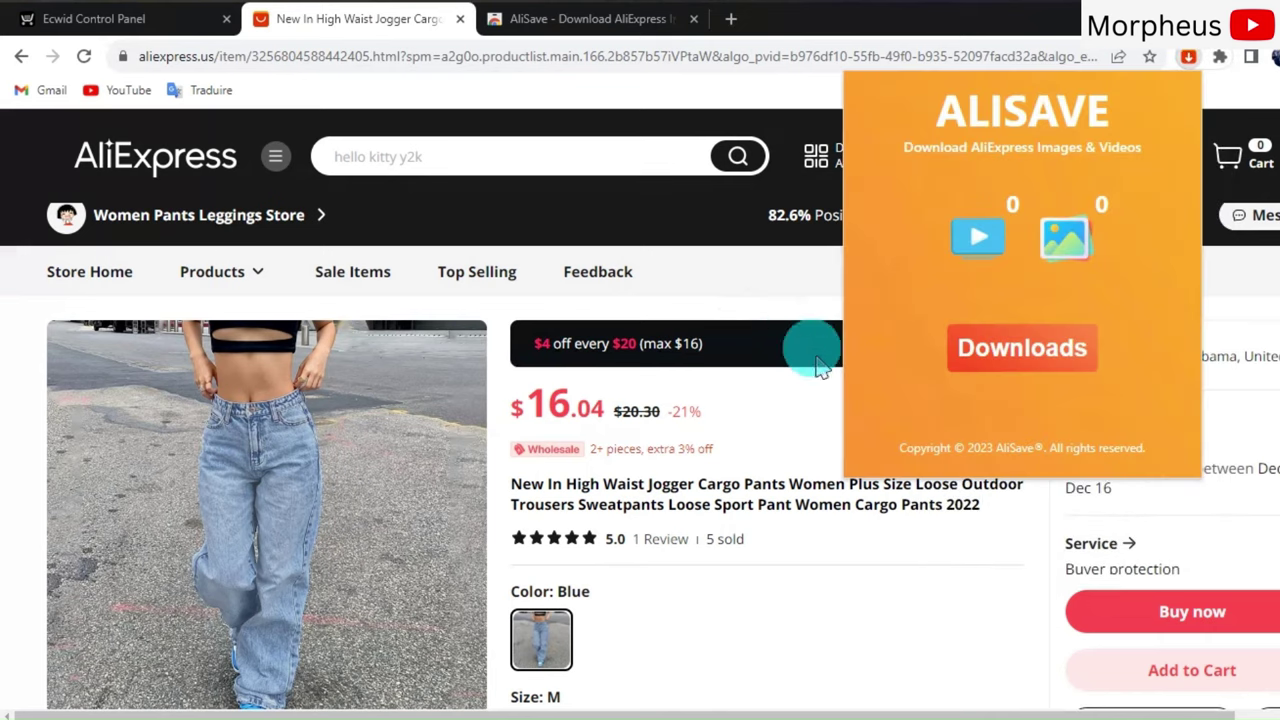
{"action": "left_click", "coordinate": [818, 368]}
{"action": "left_click", "coordinate": [84, 56]}
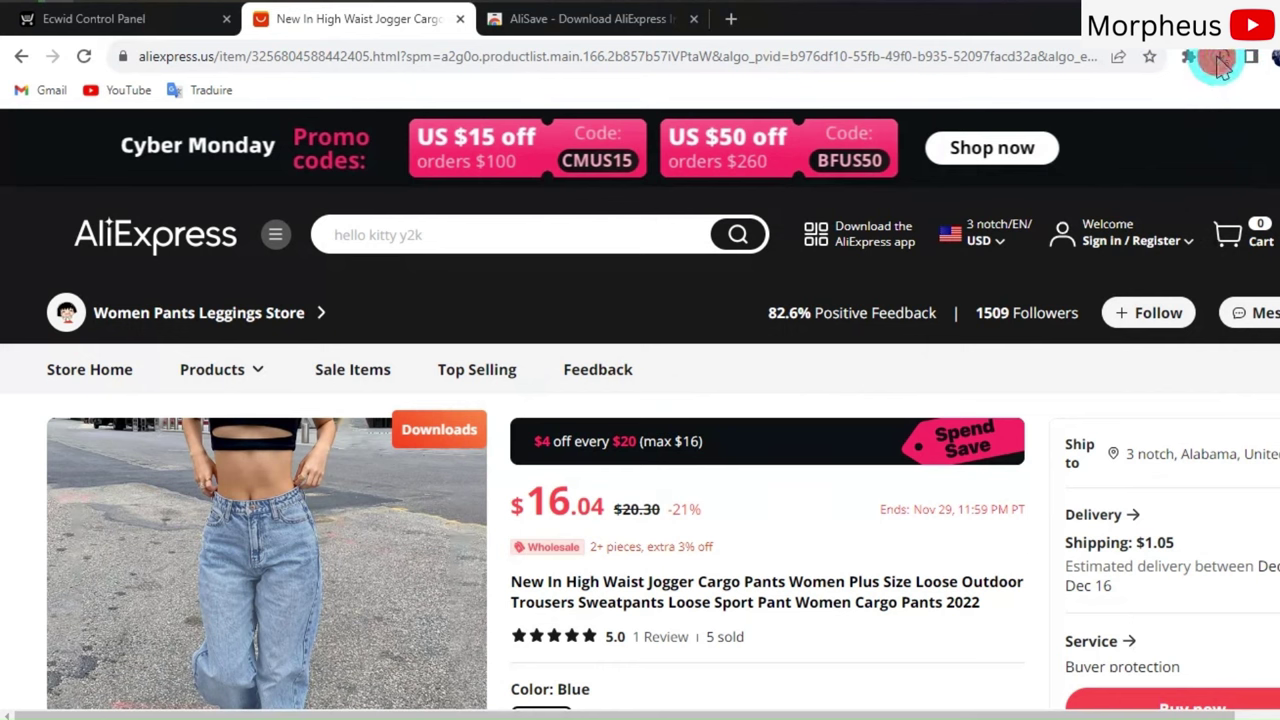
Download the cargo pants' product images with AliSave, handling the save dialog for the JPG files in the product's downloads folder
{"action": "left_click", "coordinate": [1220, 65]}
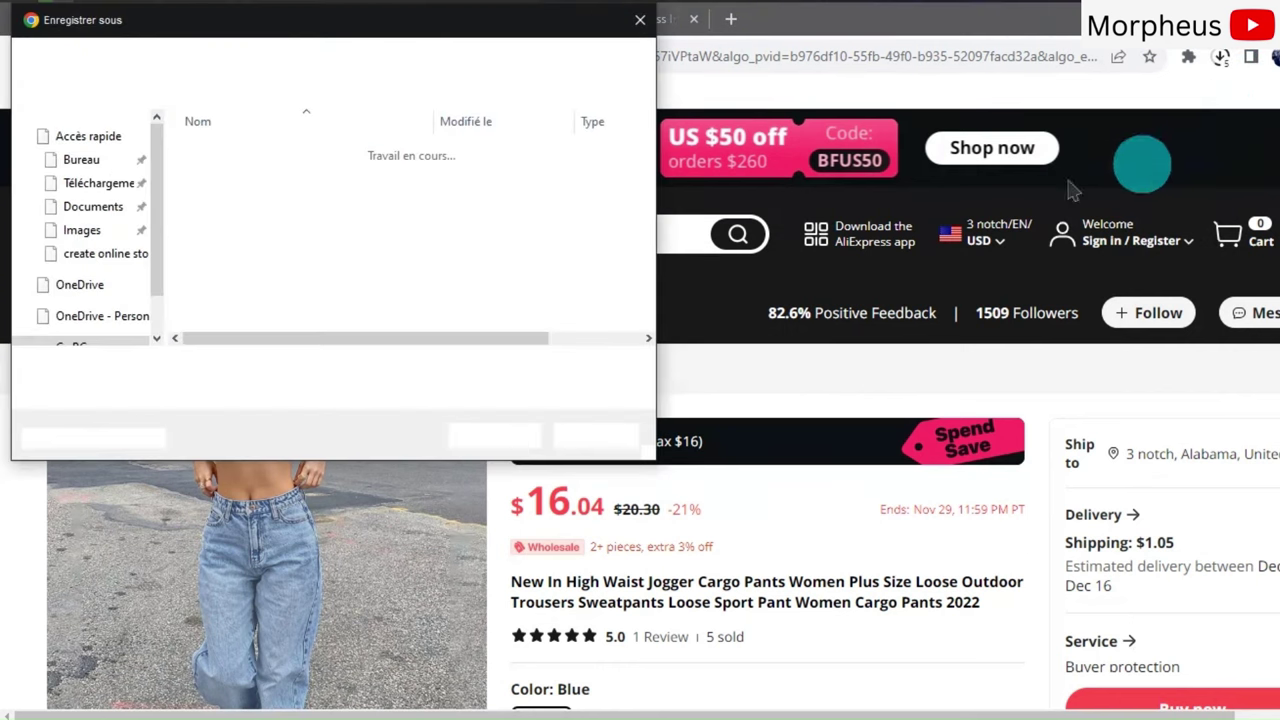
{"action": "left_click", "coordinate": [640, 20]}
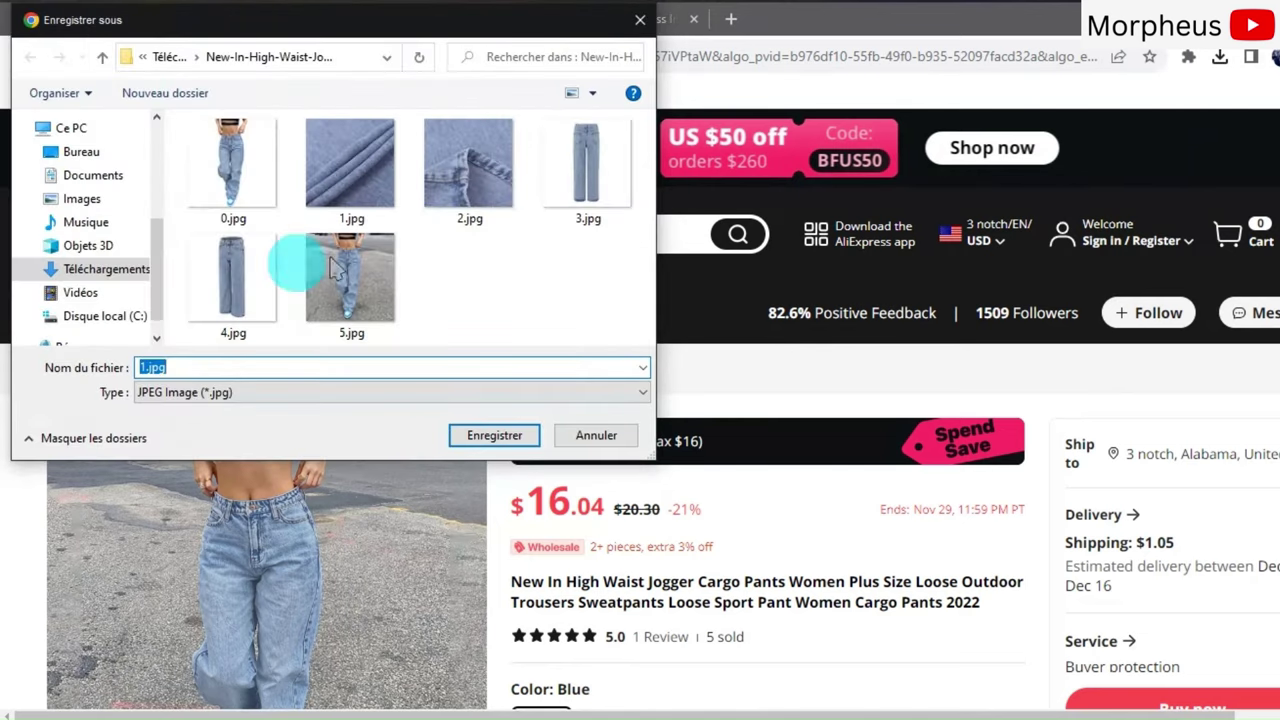
{"action": "double_click", "coordinate": [232, 178]}
In the new Ecwid product, upload the downloaded pants images to the gallery and set the price to $39.99
{"action": "left_click", "coordinate": [790, 373]}
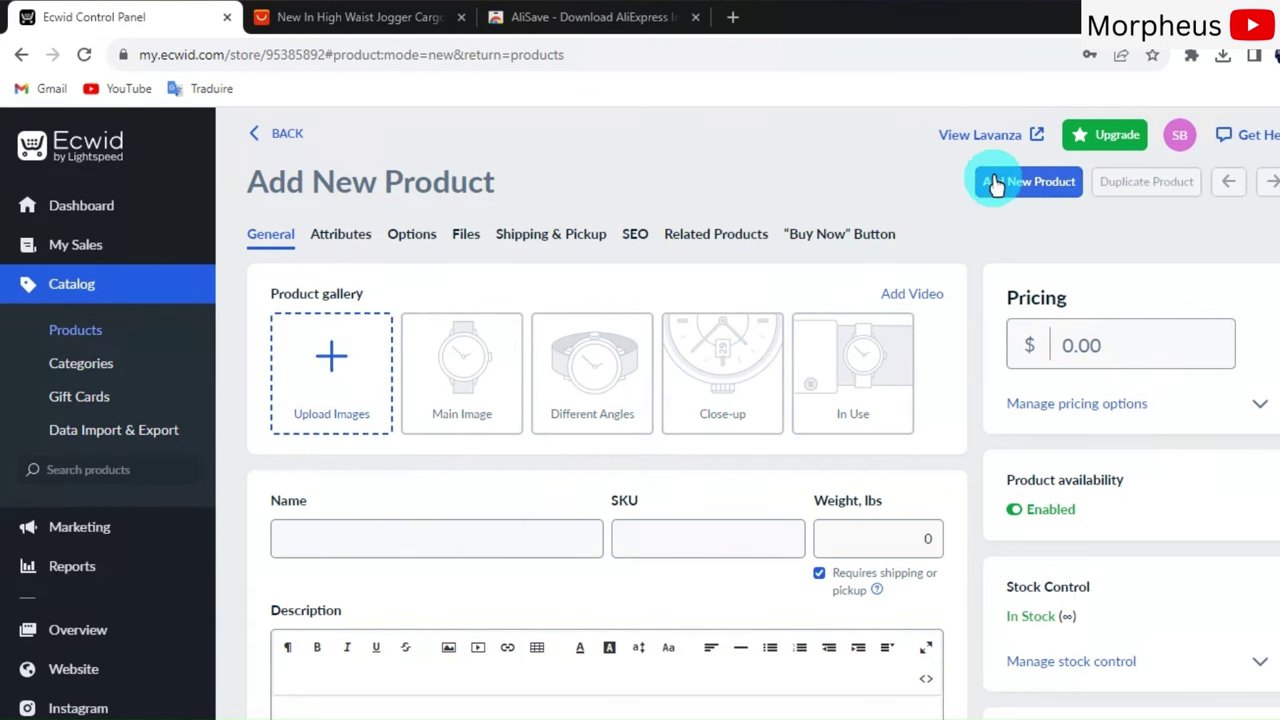
{"action": "left_click", "coordinate": [329, 372]}
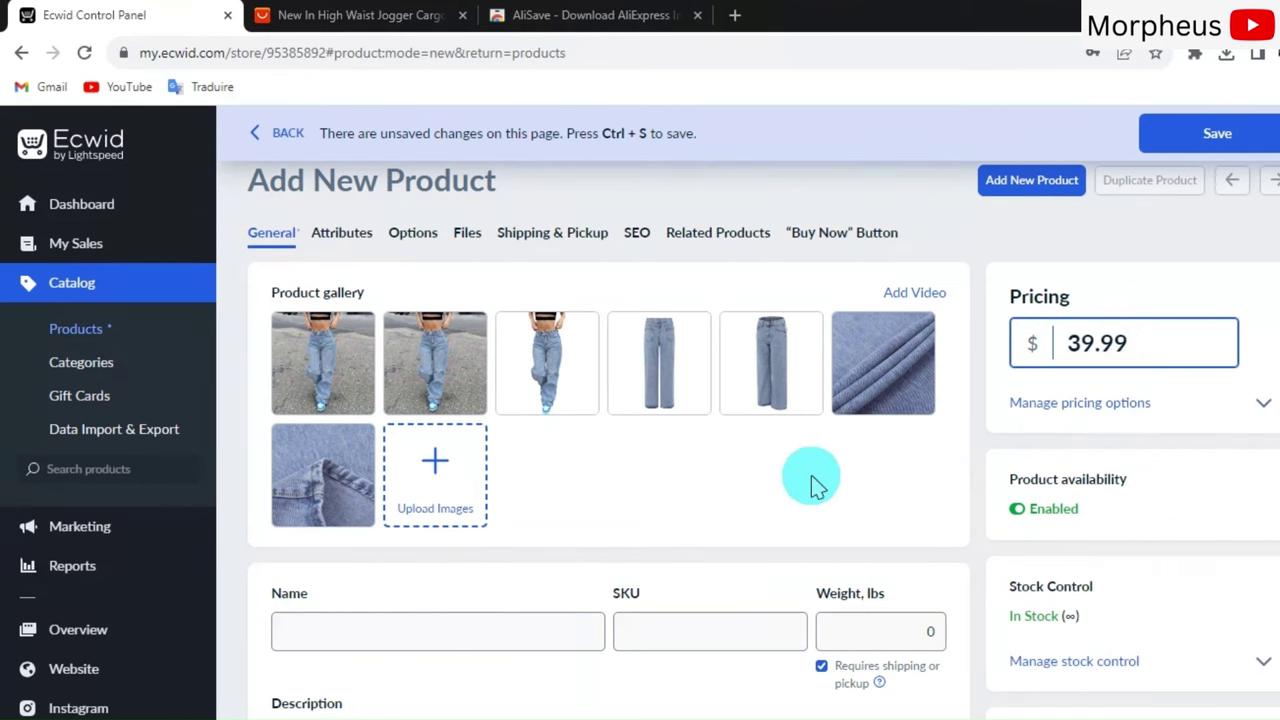
Name the Ecwid product "High Waist Jogger Cargo Pants Women", copying that part of the title from the AliExpress listing
{"action": "scroll", "coordinate": [663, 506], "scroll_direction": "down", "scroll_amount": 2}
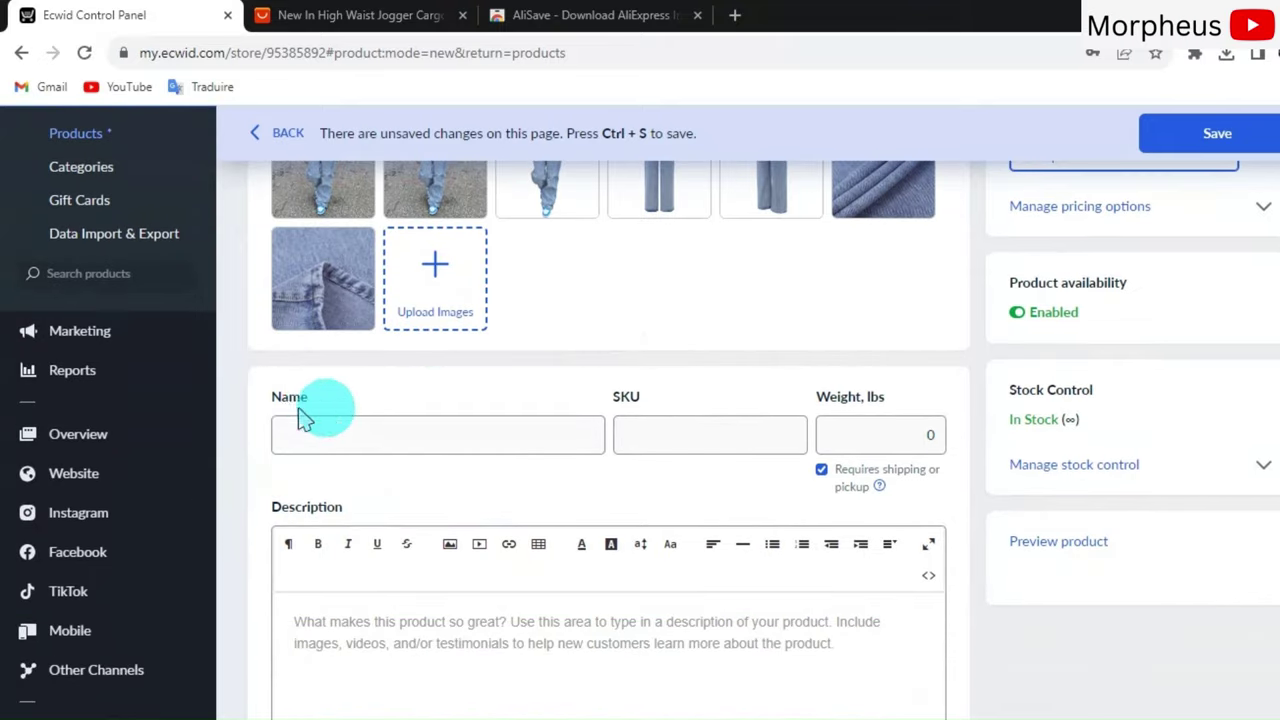
{"action": "left_click", "coordinate": [300, 440]}
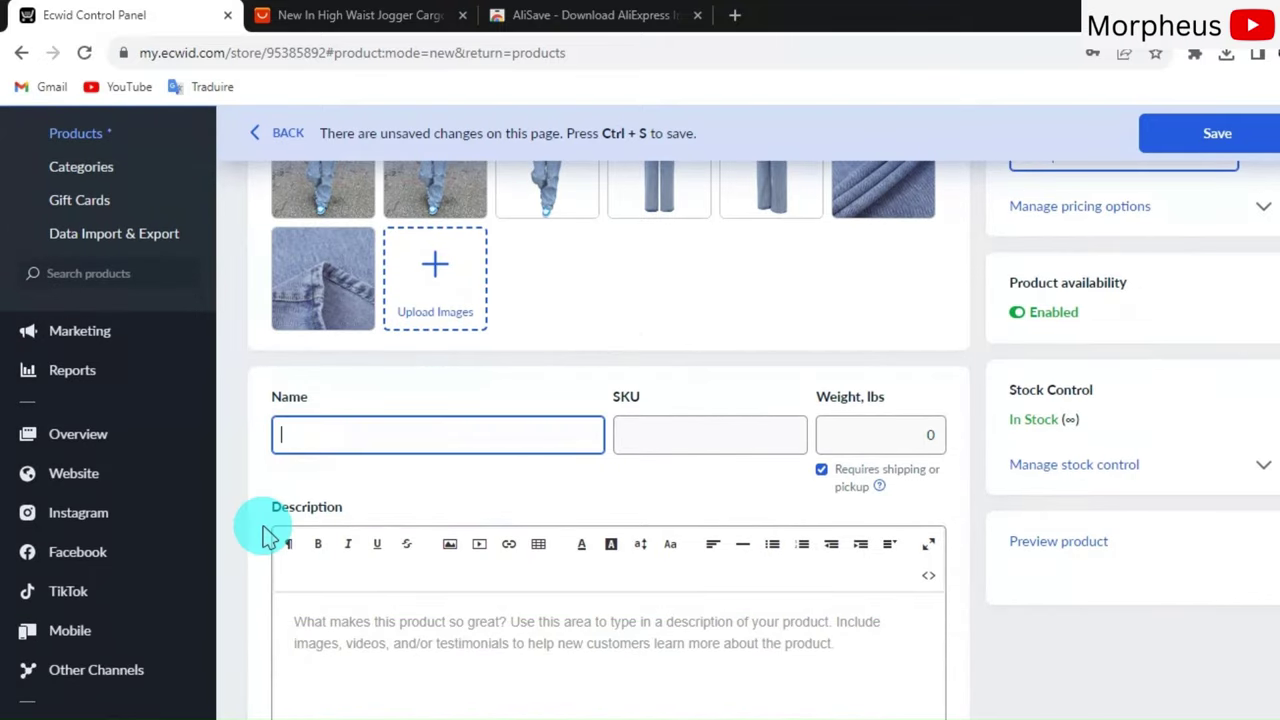
{"action": "scroll", "coordinate": [270, 478], "scroll_direction": "down", "scroll_amount": 1}
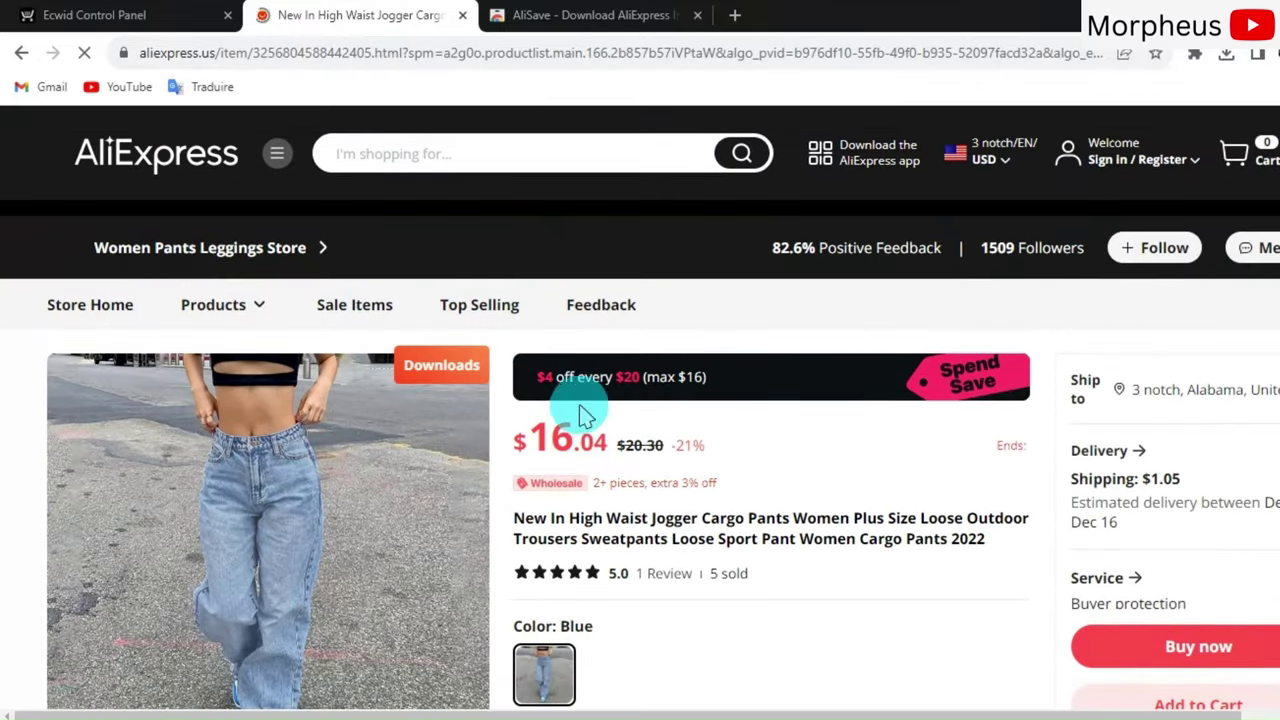
{"action": "scroll", "coordinate": [649, 600], "scroll_direction": "down", "scroll_amount": 1}
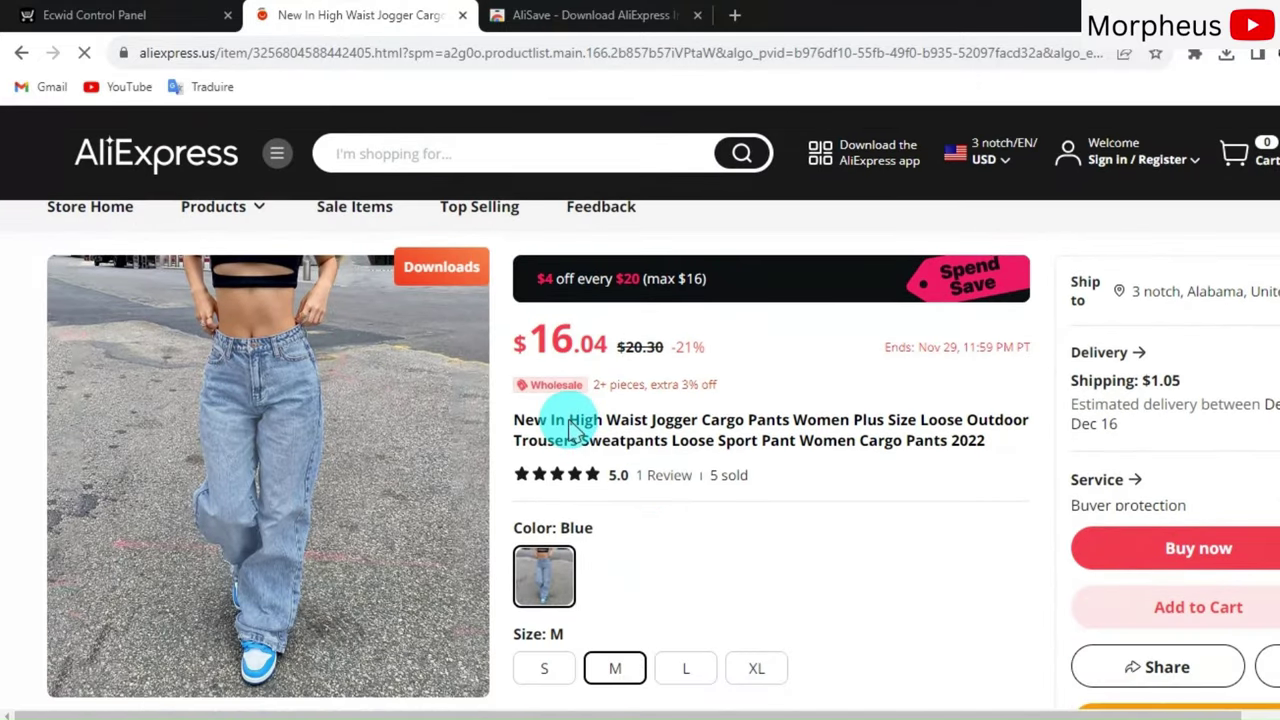
{"action": "left_click_drag", "start_coordinate": [570, 425], "coordinate": [846, 436]}
{"action": "key", "text": "ctrl+c"}
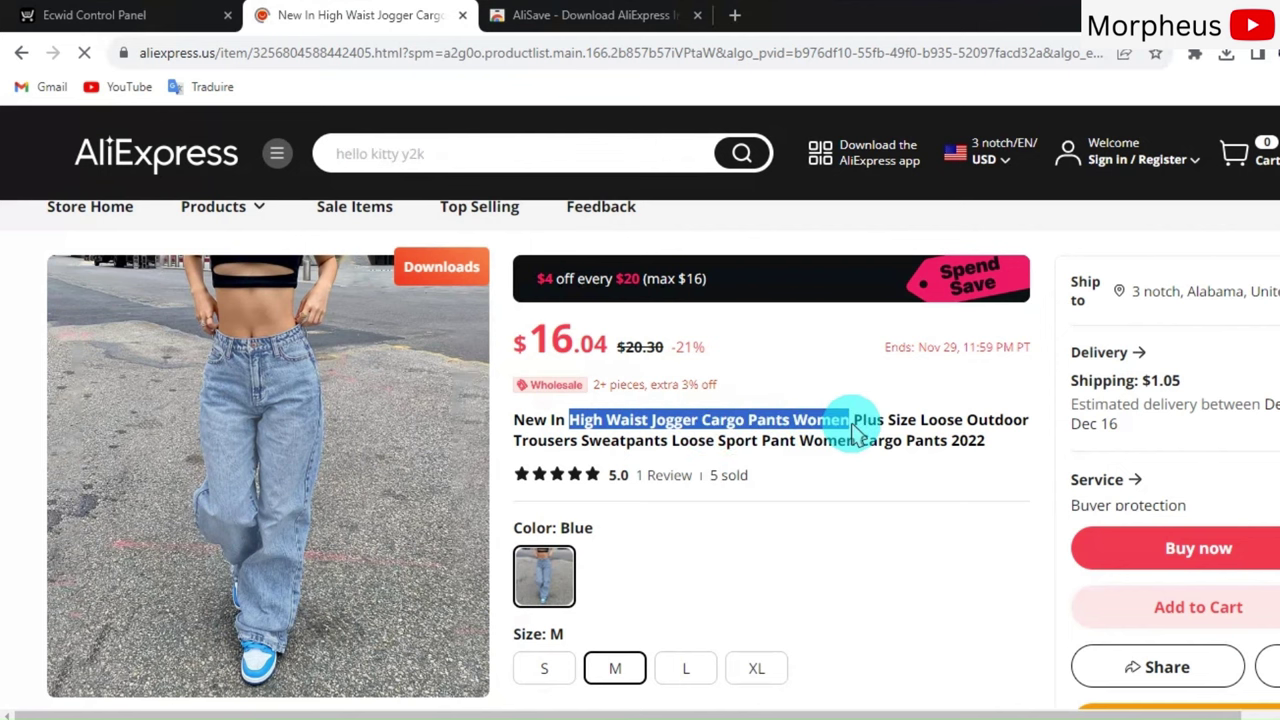
{"action": "left_click", "coordinate": [108, 18]}
{"action": "left_click", "coordinate": [371, 360]}
{"action": "key", "text": "ctrl+v"}
{"action": "left_click", "coordinate": [386, 402]}
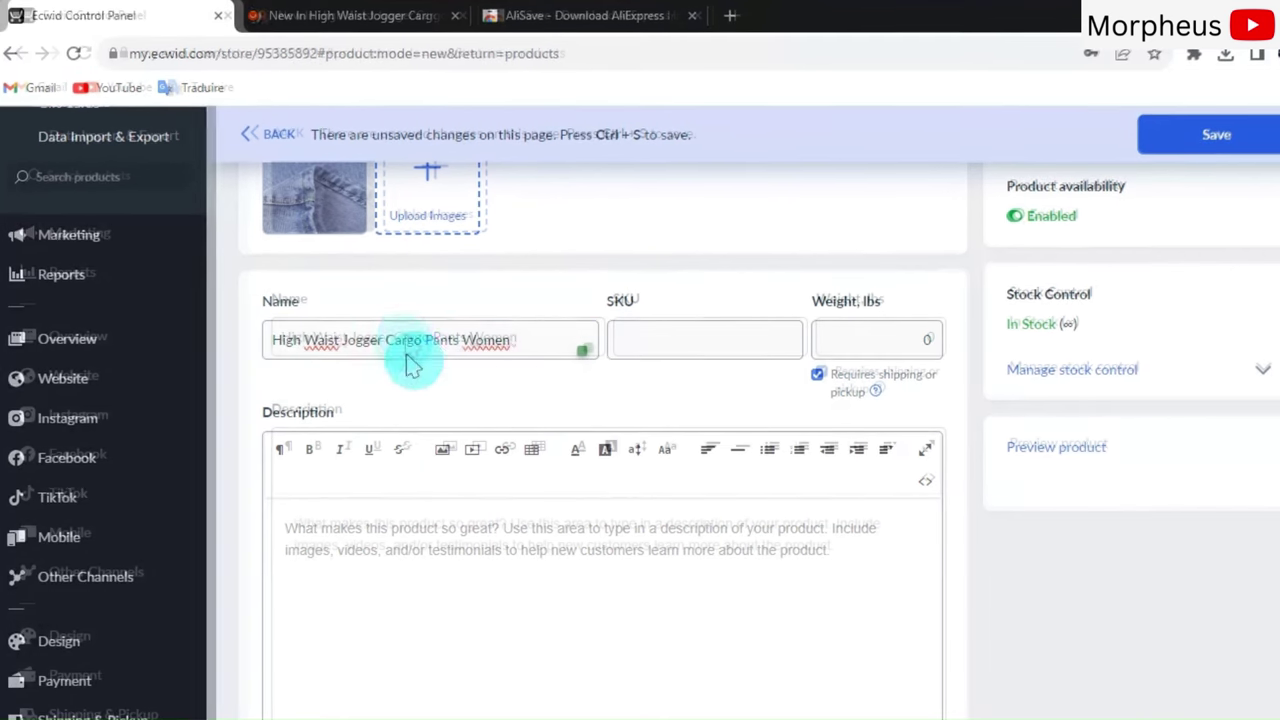
Examine the AliExpress jeans description photos and the downloaded files as possible material for the Ecwid product description
{"action": "scroll", "coordinate": [430, 390], "scroll_direction": "down", "scroll_amount": 2}
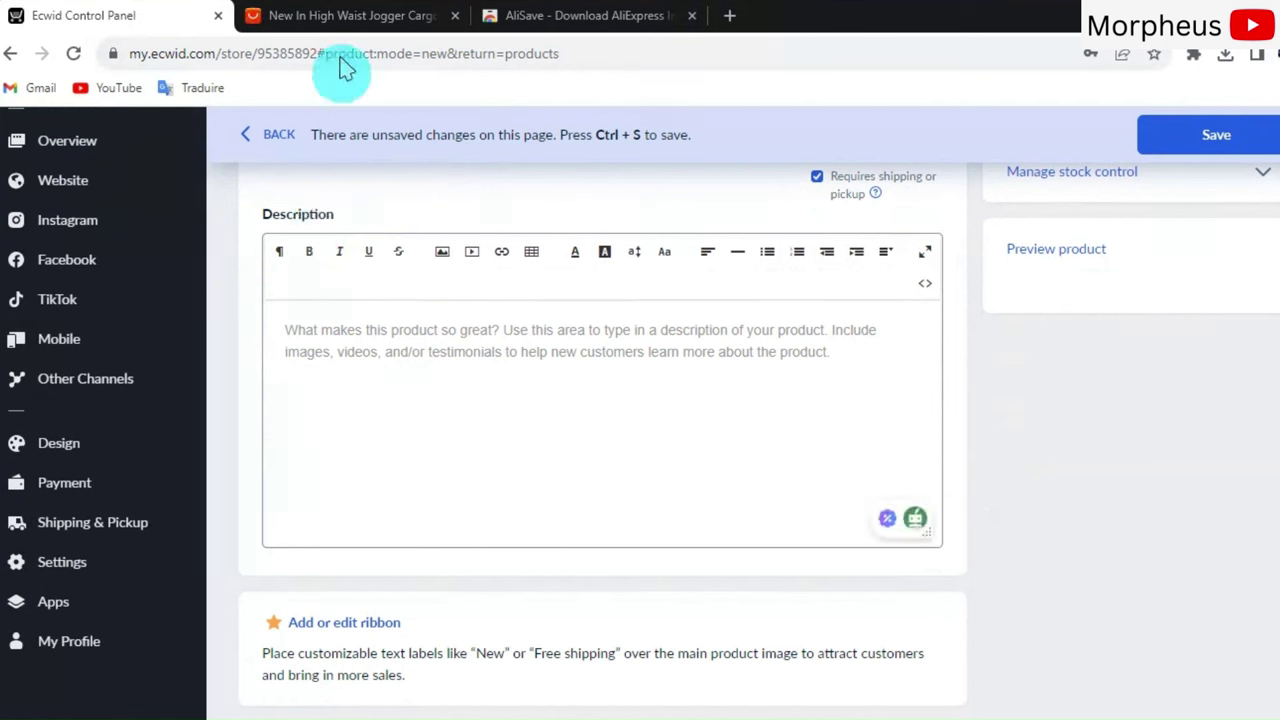
{"action": "left_click", "coordinate": [355, 16]}
{"action": "scroll", "coordinate": [757, 434], "scroll_direction": "down", "scroll_amount": 6}
{"action": "scroll", "coordinate": [770, 565], "scroll_direction": "down", "scroll_amount": 5}
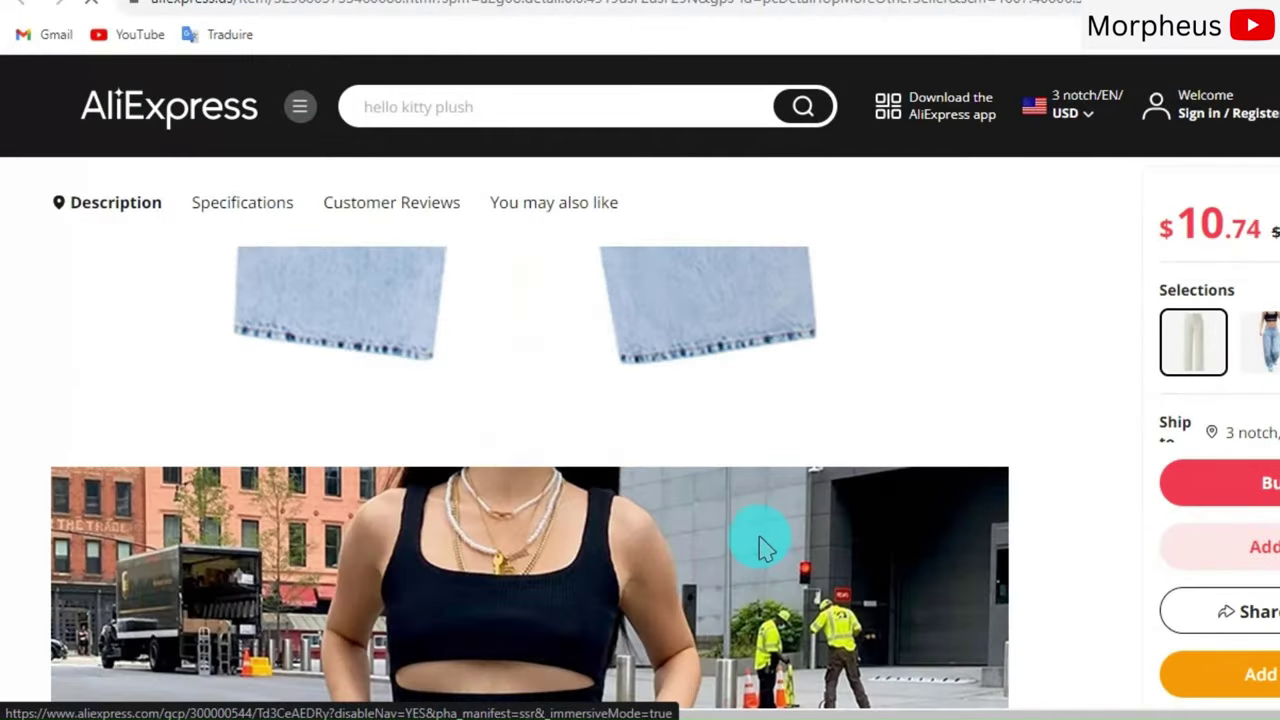
{"action": "scroll", "coordinate": [730, 505], "scroll_direction": "down", "scroll_amount": 2}
{"action": "scroll", "coordinate": [600, 432], "scroll_direction": "down", "scroll_amount": 10}
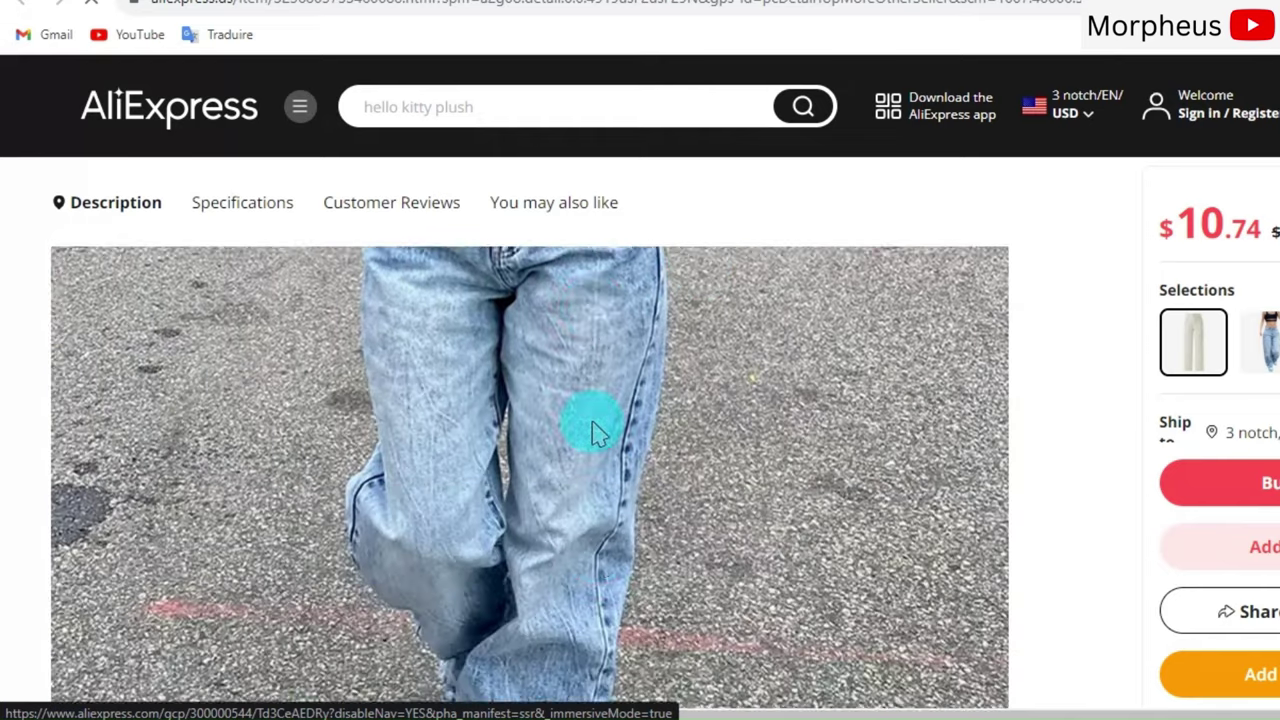
{"action": "scroll", "coordinate": [600, 432], "scroll_direction": "down", "scroll_amount": 10}
{"action": "scroll", "coordinate": [600, 438], "scroll_direction": "down", "scroll_amount": 8}
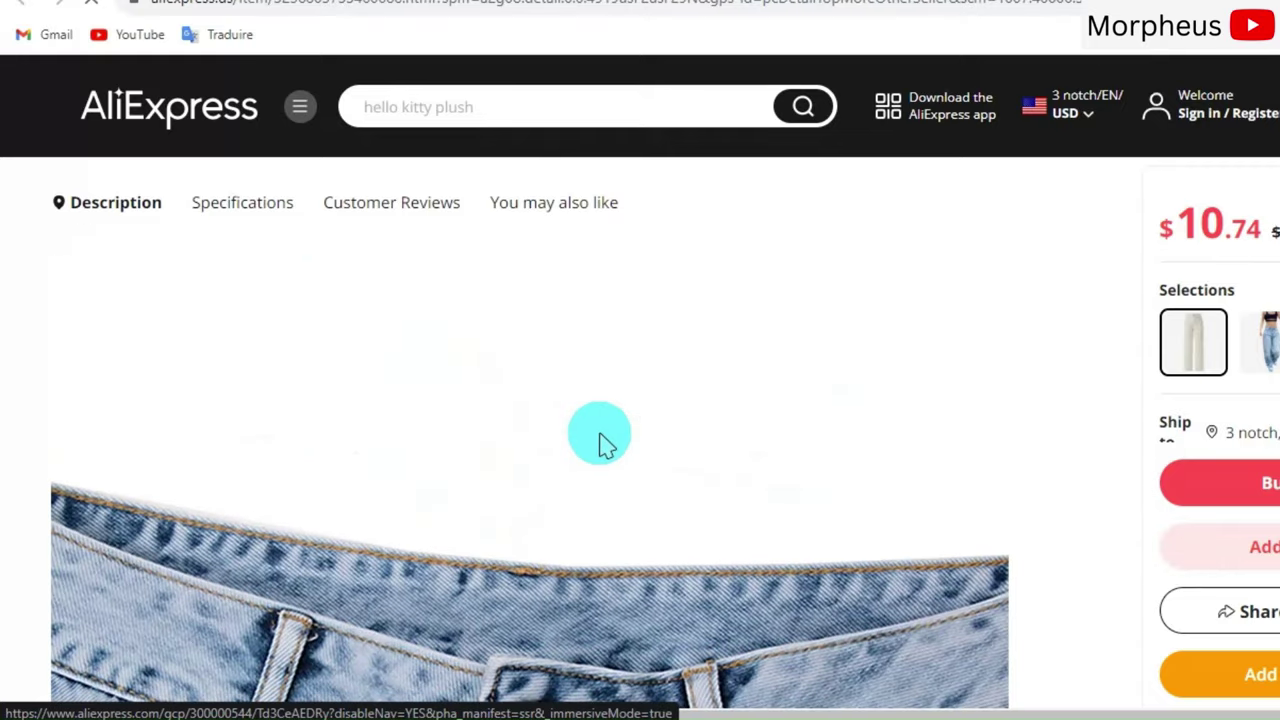
{"action": "scroll", "coordinate": [612, 452], "scroll_direction": "down", "scroll_amount": 10}
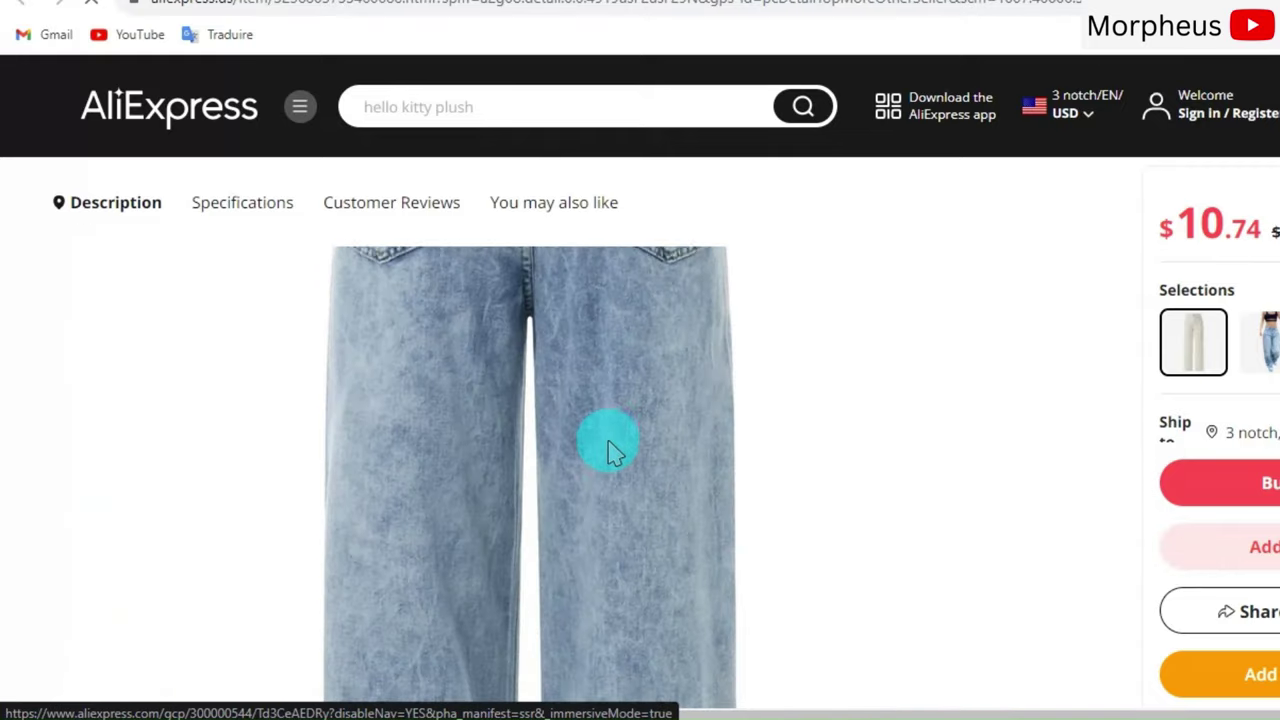
{"action": "scroll", "coordinate": [614, 452], "scroll_direction": "down", "scroll_amount": 5}
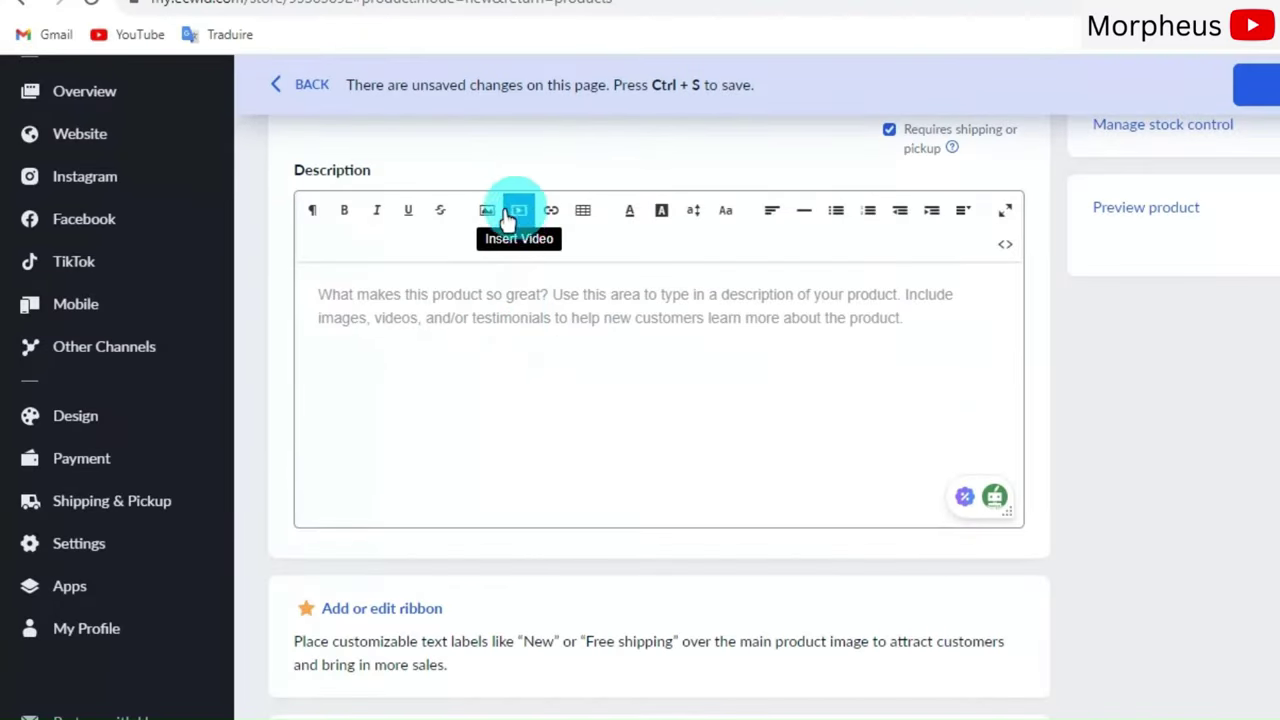
{"action": "left_click", "coordinate": [1140, 8]}
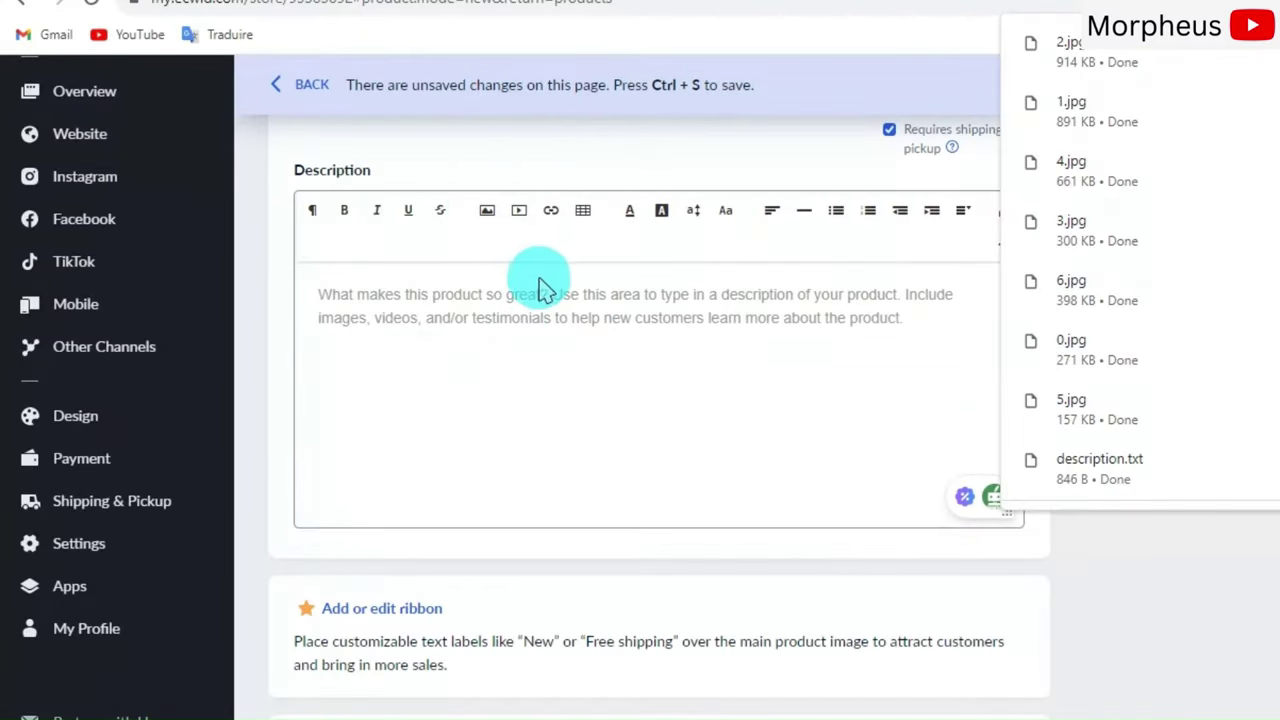
{"action": "left_click", "coordinate": [484, 212]}
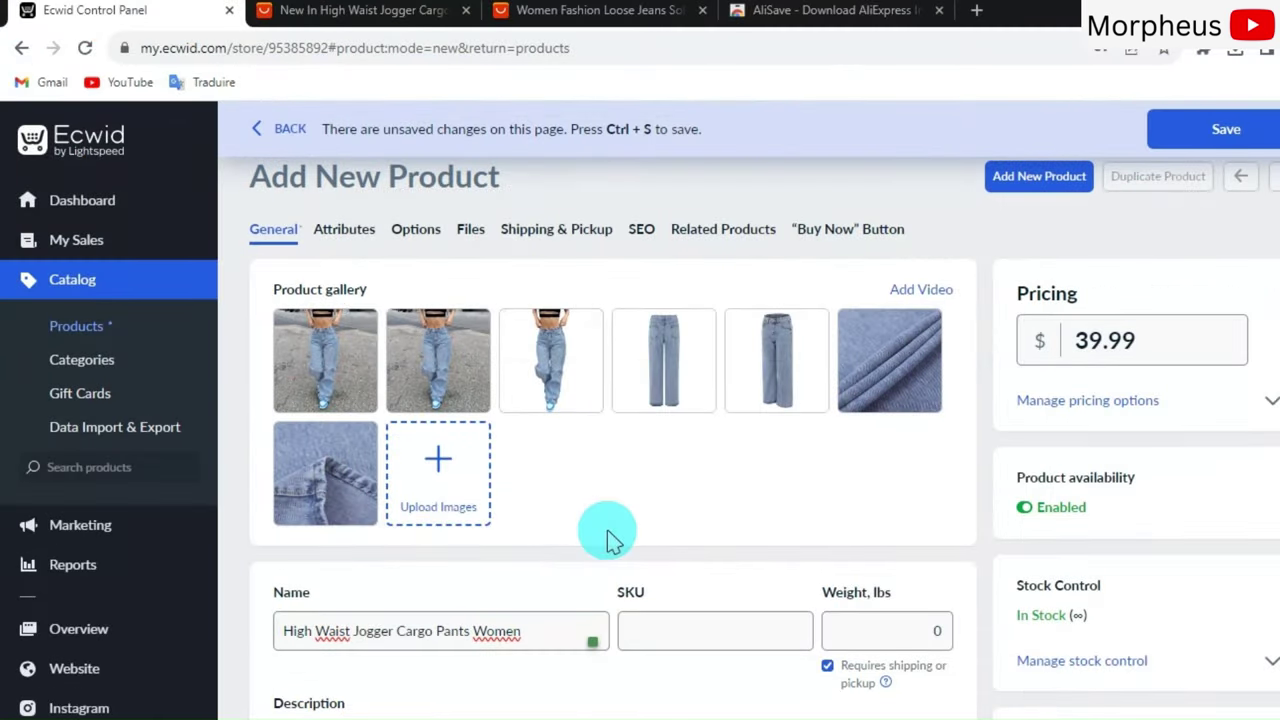
Review the new product's options and variations and its customer input fields
{"action": "left_click", "coordinate": [427, 236]}
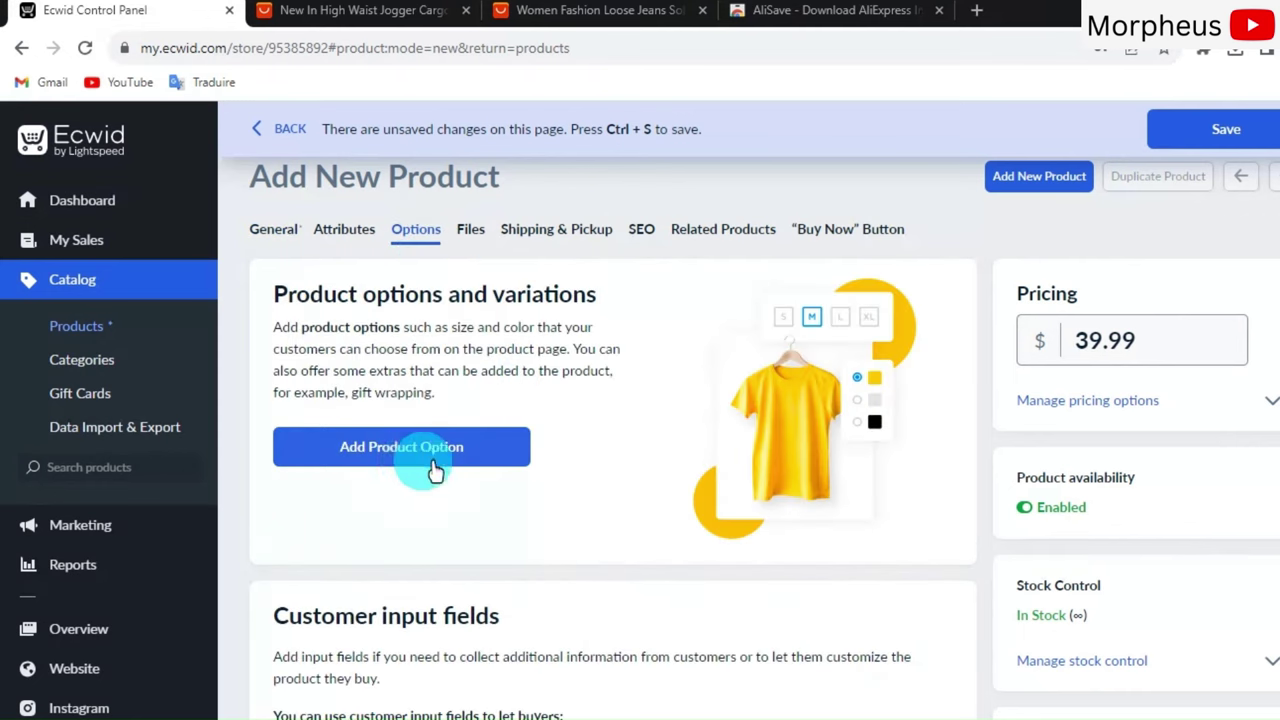
{"action": "scroll", "coordinate": [432, 482], "scroll_direction": "down", "scroll_amount": 1}
{"action": "scroll", "coordinate": [434, 480], "scroll_direction": "up", "scroll_amount": 1}
{"action": "scroll", "coordinate": [432, 476], "scroll_direction": "down", "scroll_amount": 3}
{"action": "scroll", "coordinate": [491, 545], "scroll_direction": "up", "scroll_amount": 3}
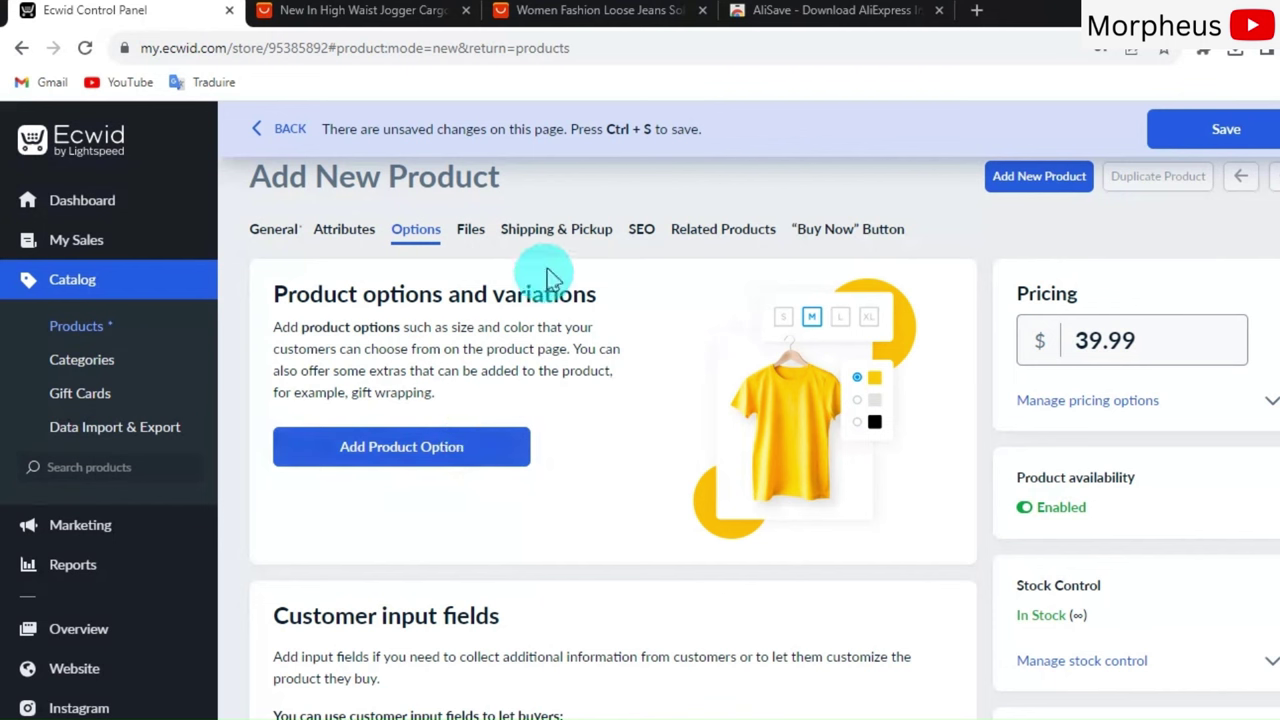
Review the new product's shipping settings and set its shipping rate to a fixed rate per item of $10
{"action": "left_click", "coordinate": [572, 236]}
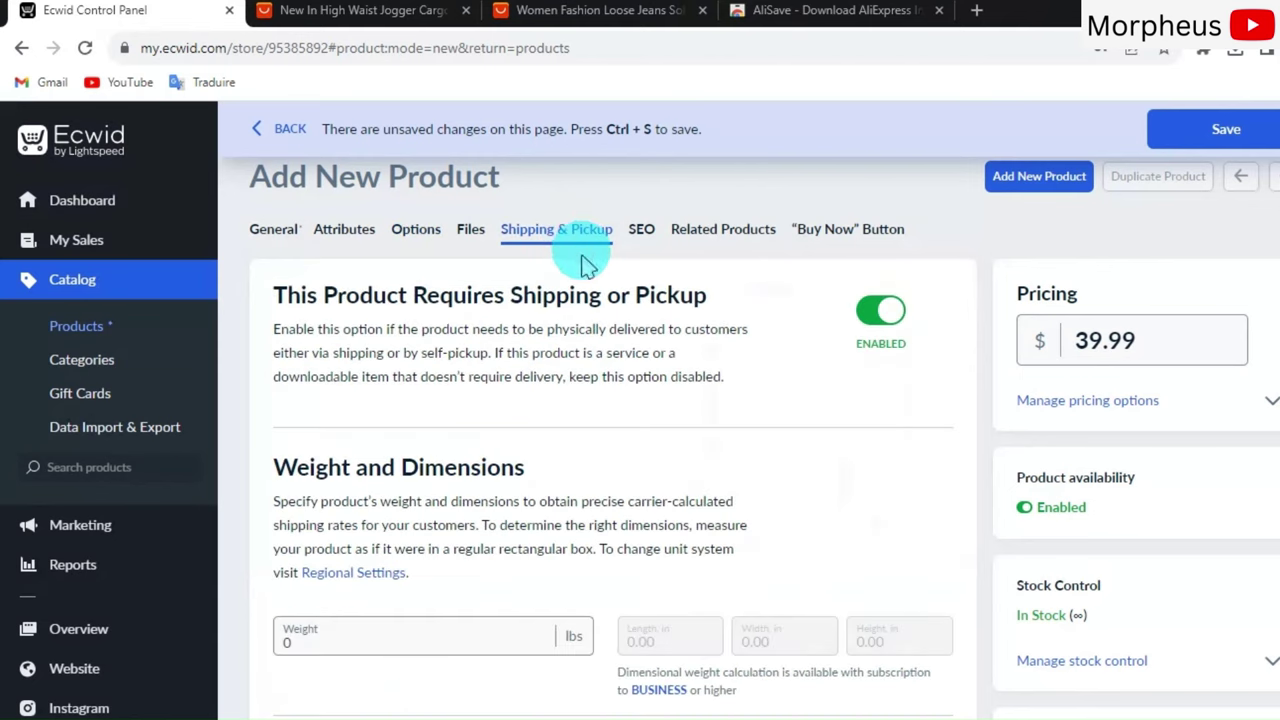
{"action": "scroll", "coordinate": [580, 515], "scroll_direction": "down", "scroll_amount": 1}
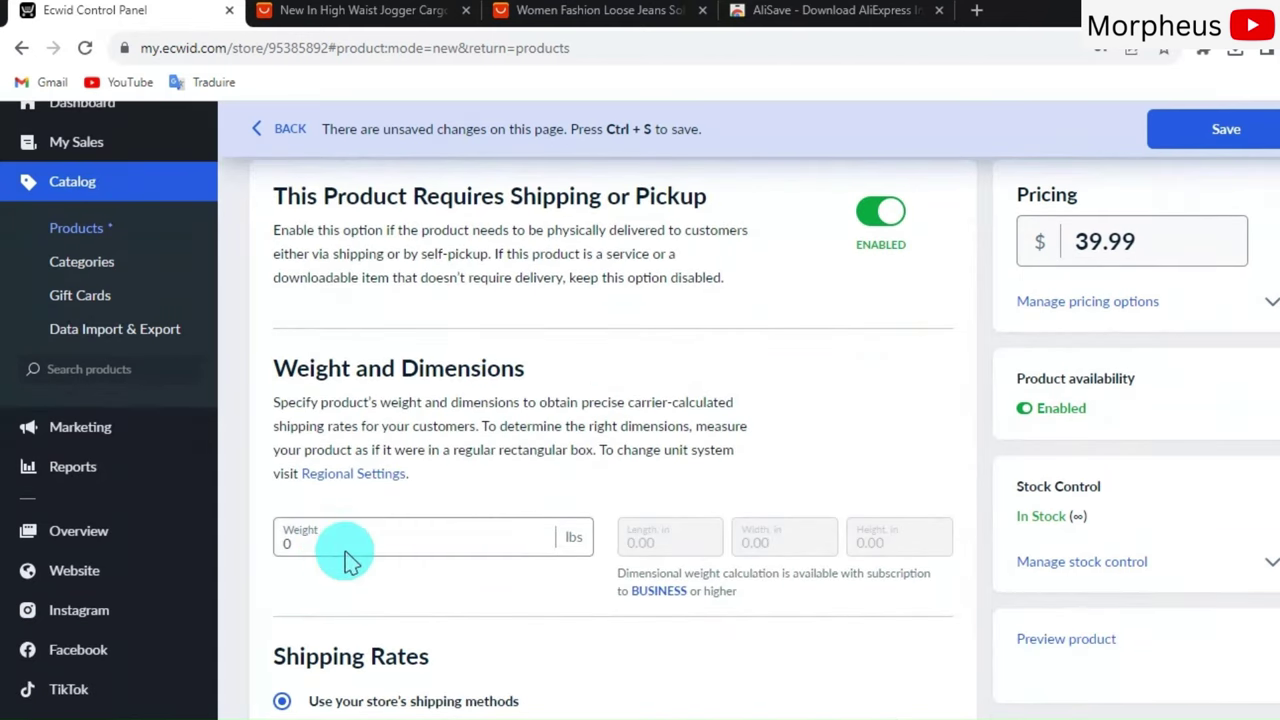
{"action": "scroll", "coordinate": [343, 557], "scroll_direction": "down", "scroll_amount": 1}
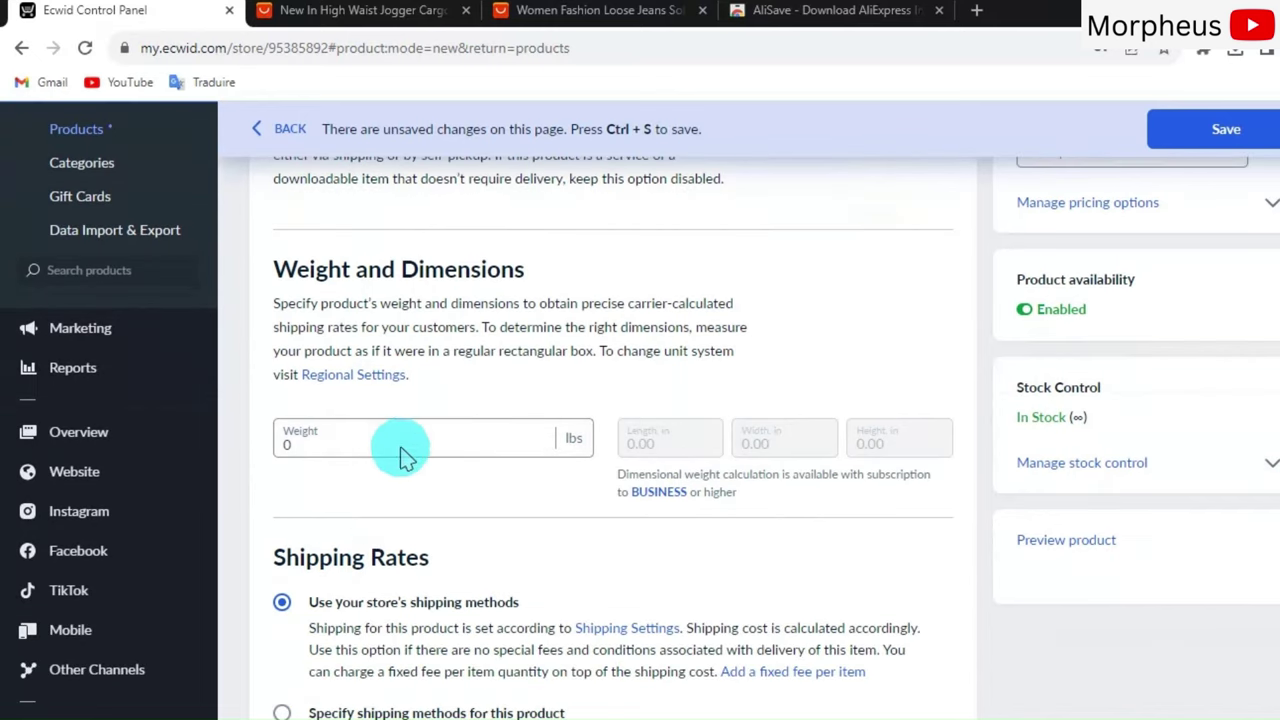
{"action": "scroll", "coordinate": [415, 460], "scroll_direction": "down", "scroll_amount": 3}
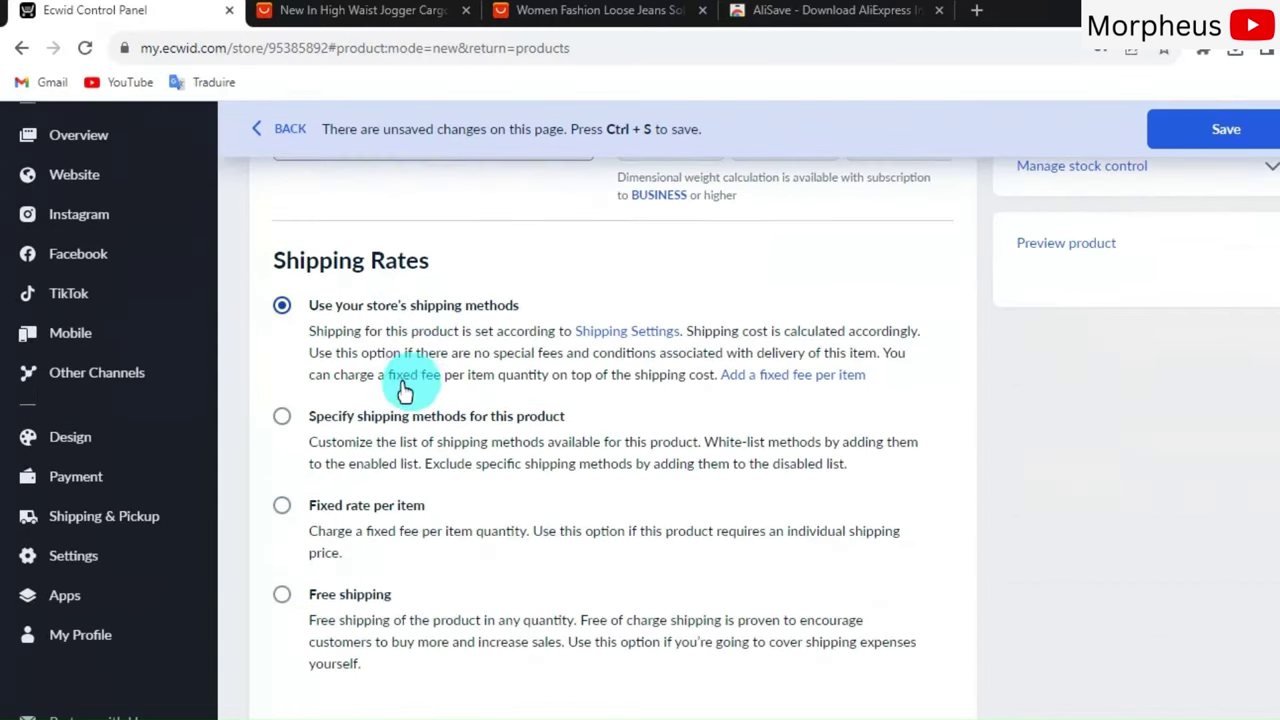
{"action": "scroll", "coordinate": [423, 317], "scroll_direction": "down", "scroll_amount": 1}
{"action": "scroll", "coordinate": [420, 354], "scroll_direction": "up", "scroll_amount": 1}
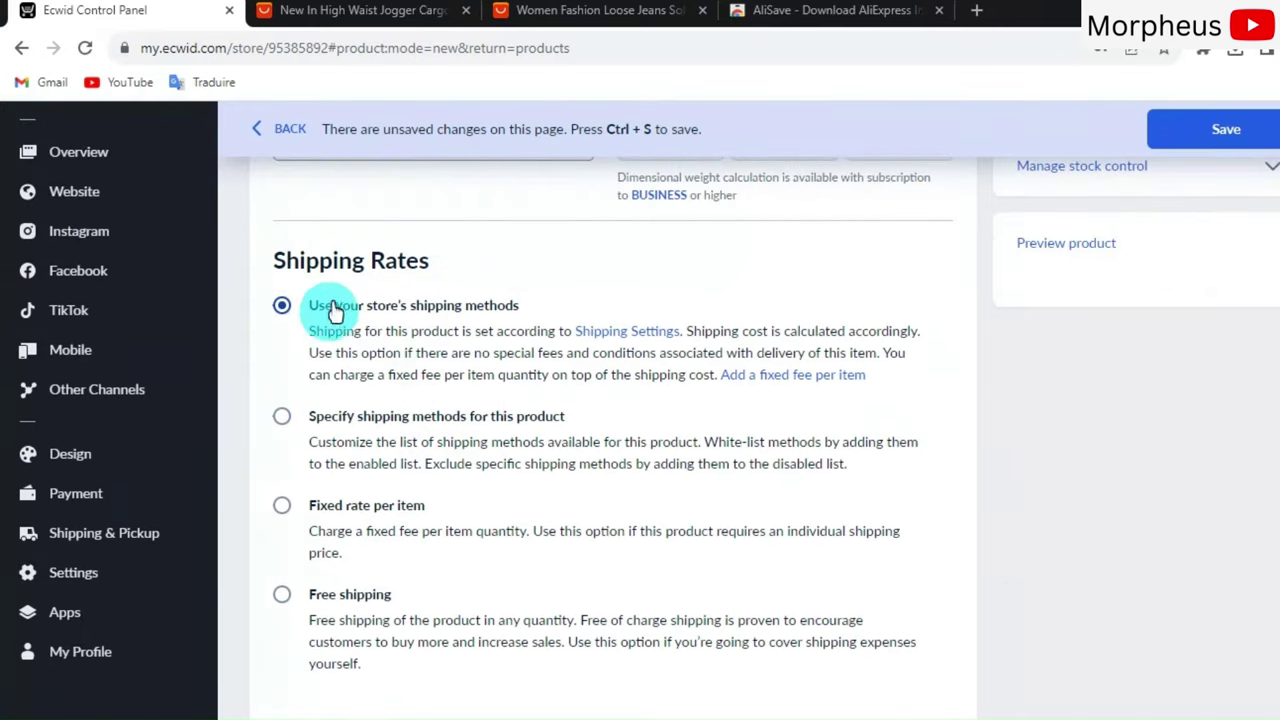
{"action": "left_click", "coordinate": [283, 596]}
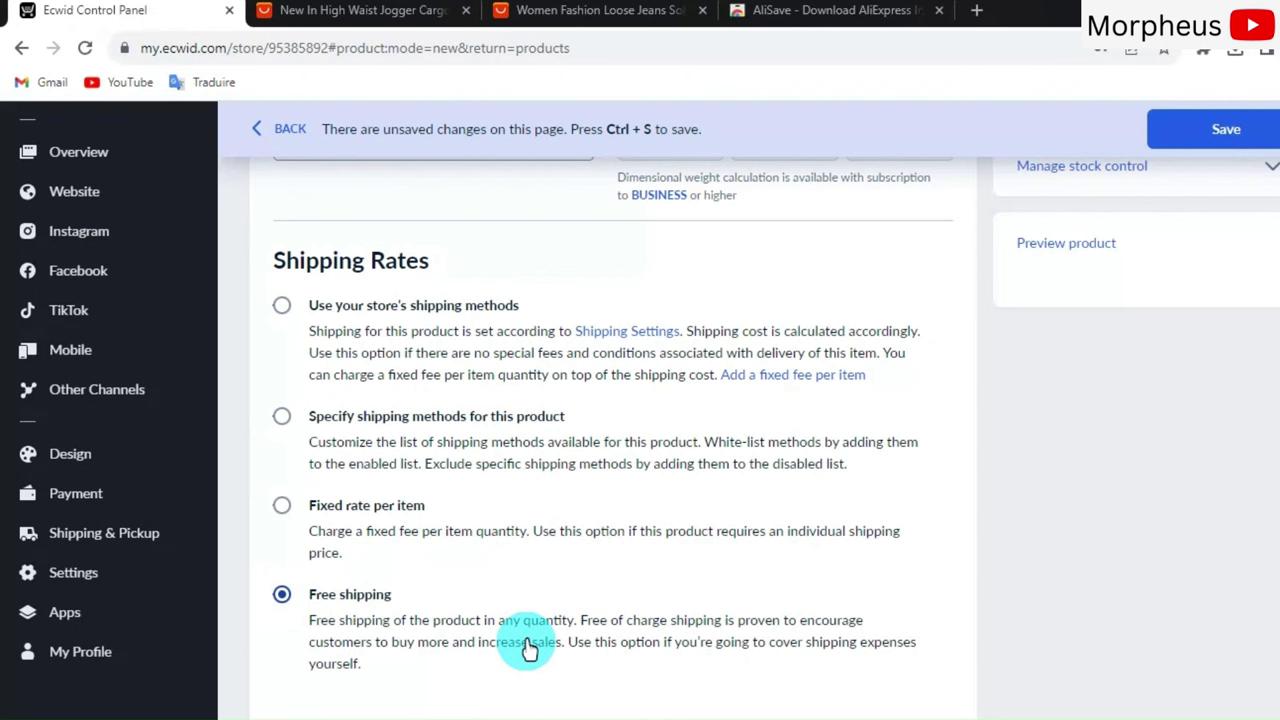
{"action": "left_click", "coordinate": [284, 507]}
{"action": "left_click", "coordinate": [401, 594]}
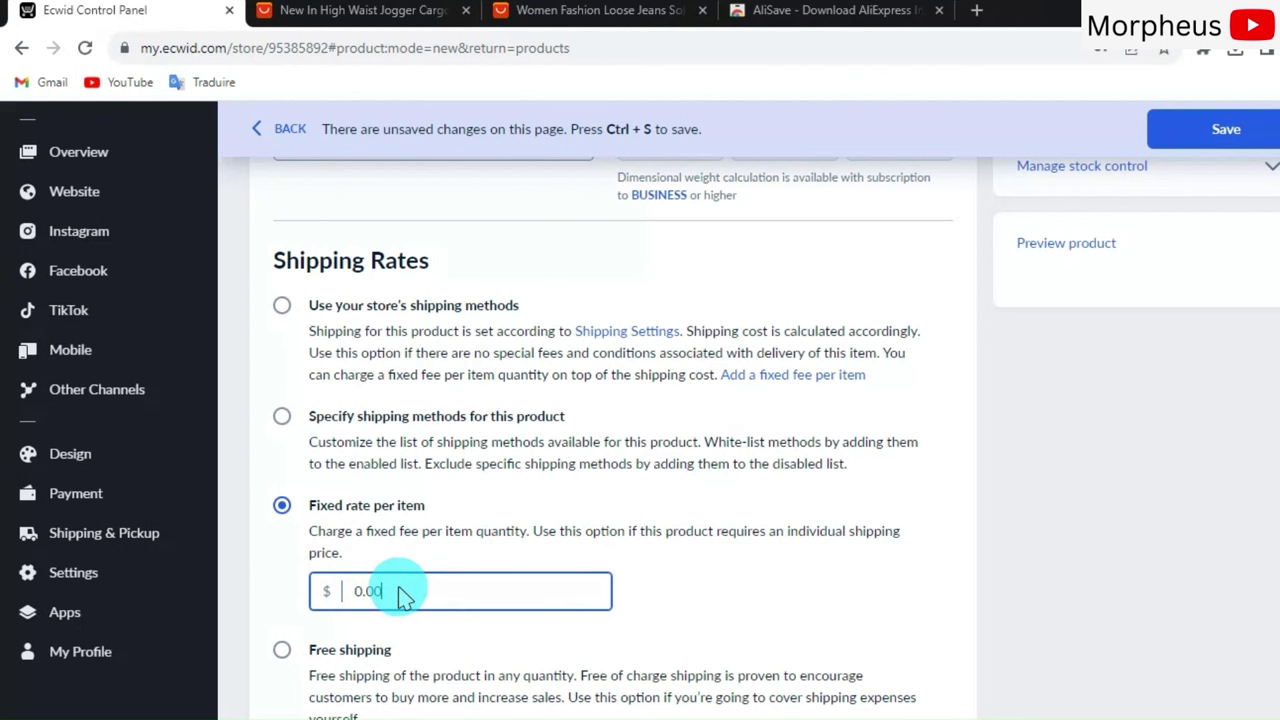
{"action": "left_click_drag", "start_coordinate": [377, 591], "coordinate": [437, 585]}
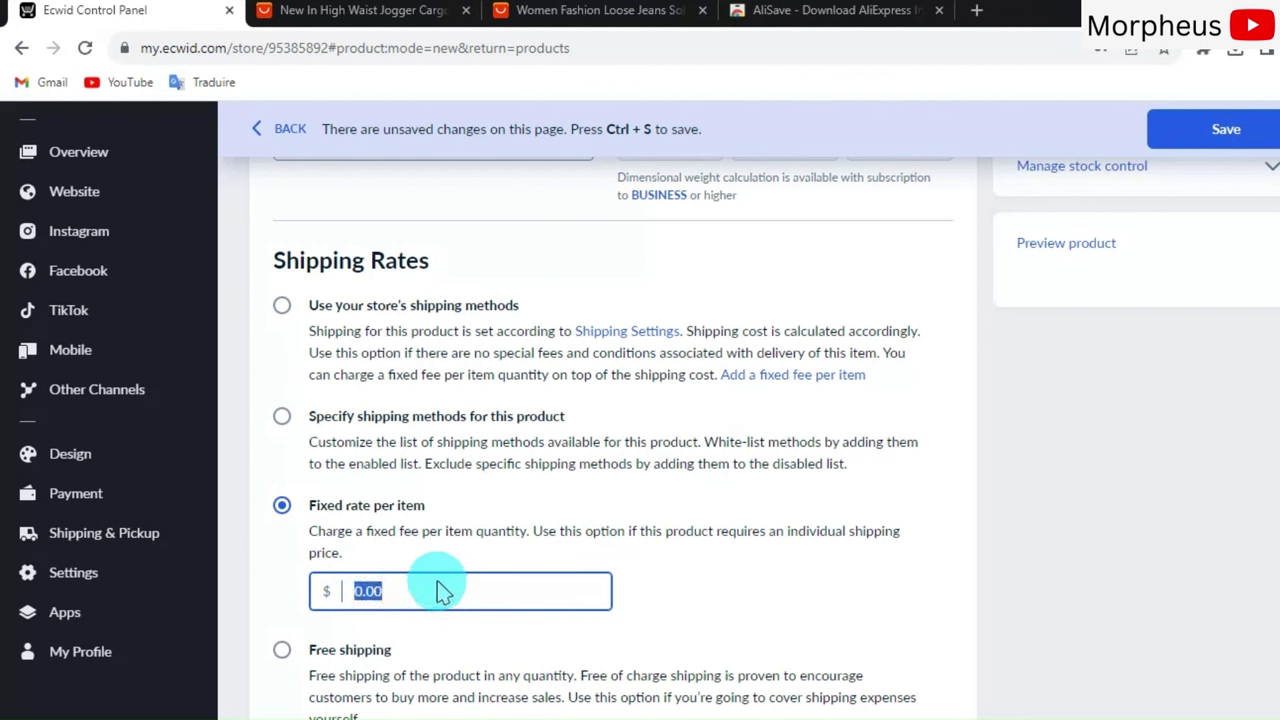
{"action": "type", "text": "10"}
{"action": "left_click", "coordinate": [1040, 514]}
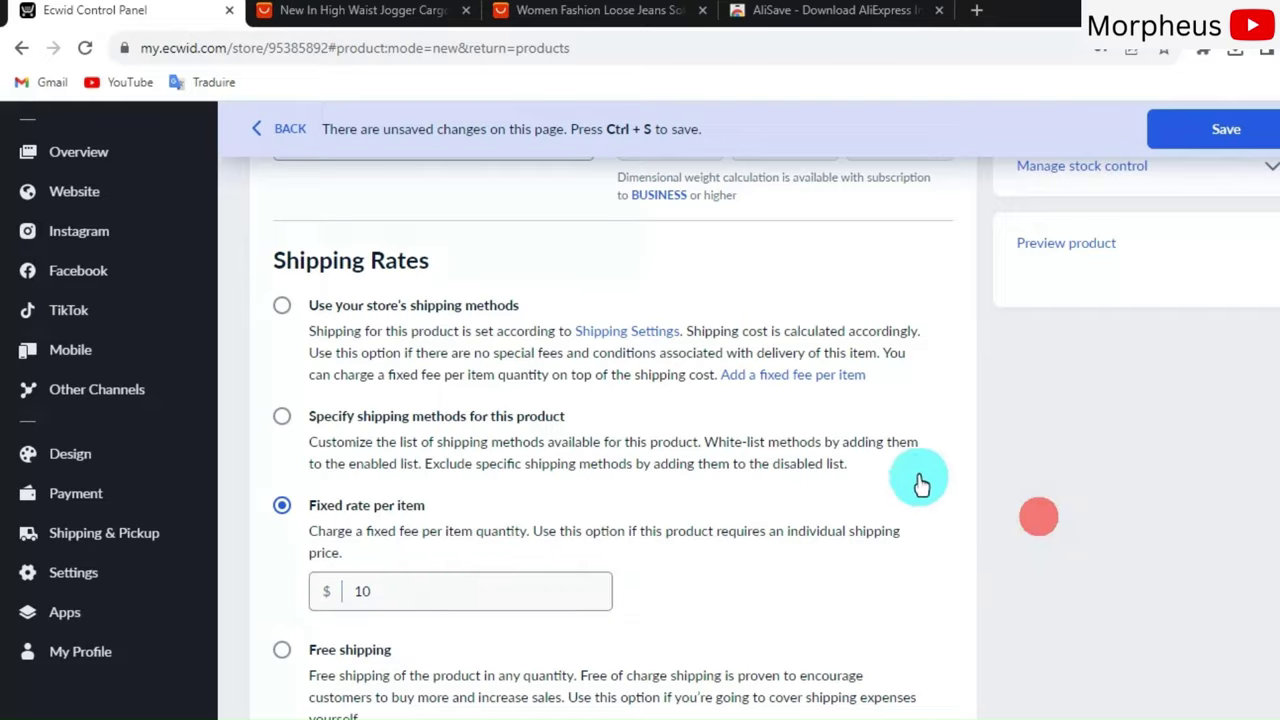
Check the product's "Buy Now" button embedding option and save the new product
{"action": "scroll", "coordinate": [905, 476], "scroll_direction": "up", "scroll_amount": 5}
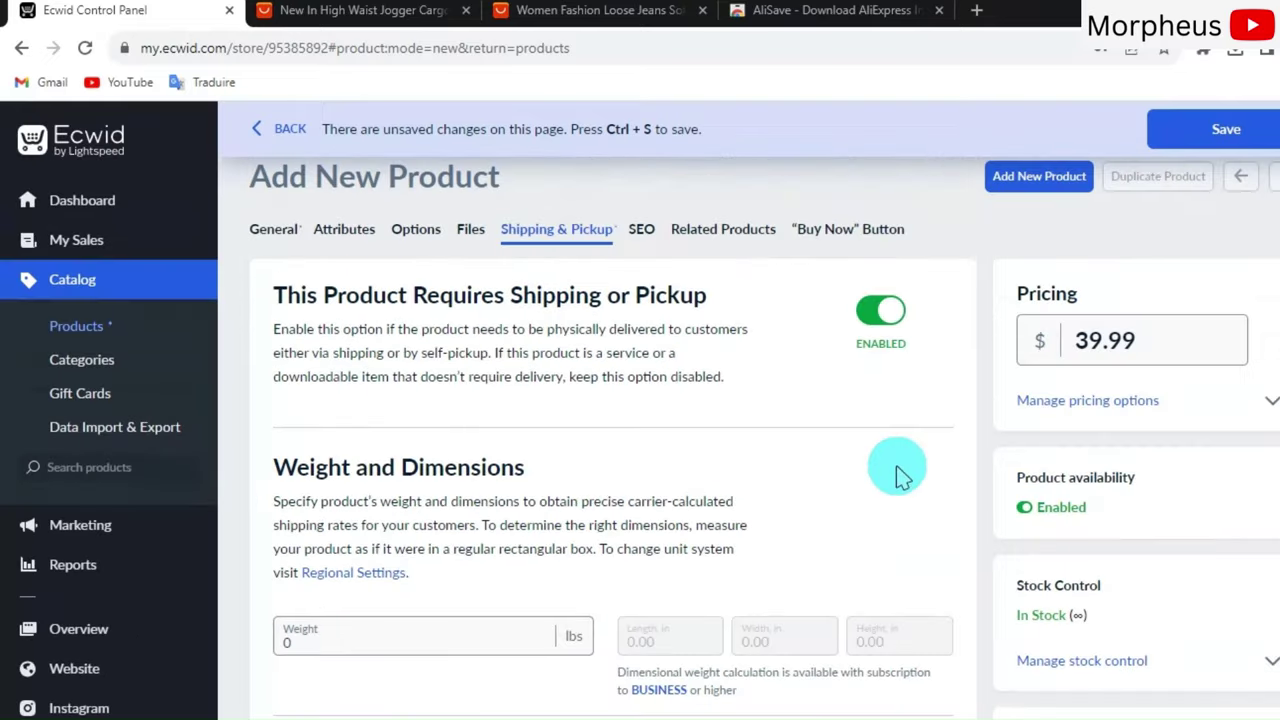
{"action": "left_click", "coordinate": [847, 230]}
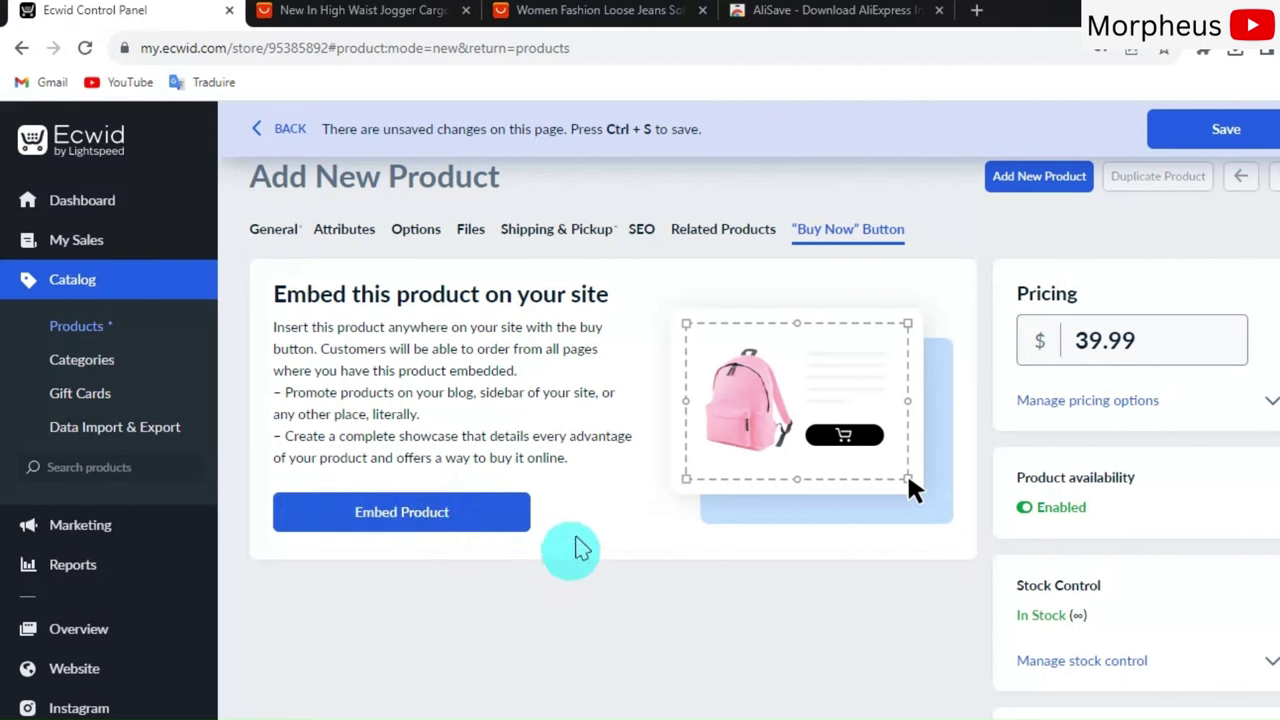
{"action": "left_click", "coordinate": [1195, 132]}
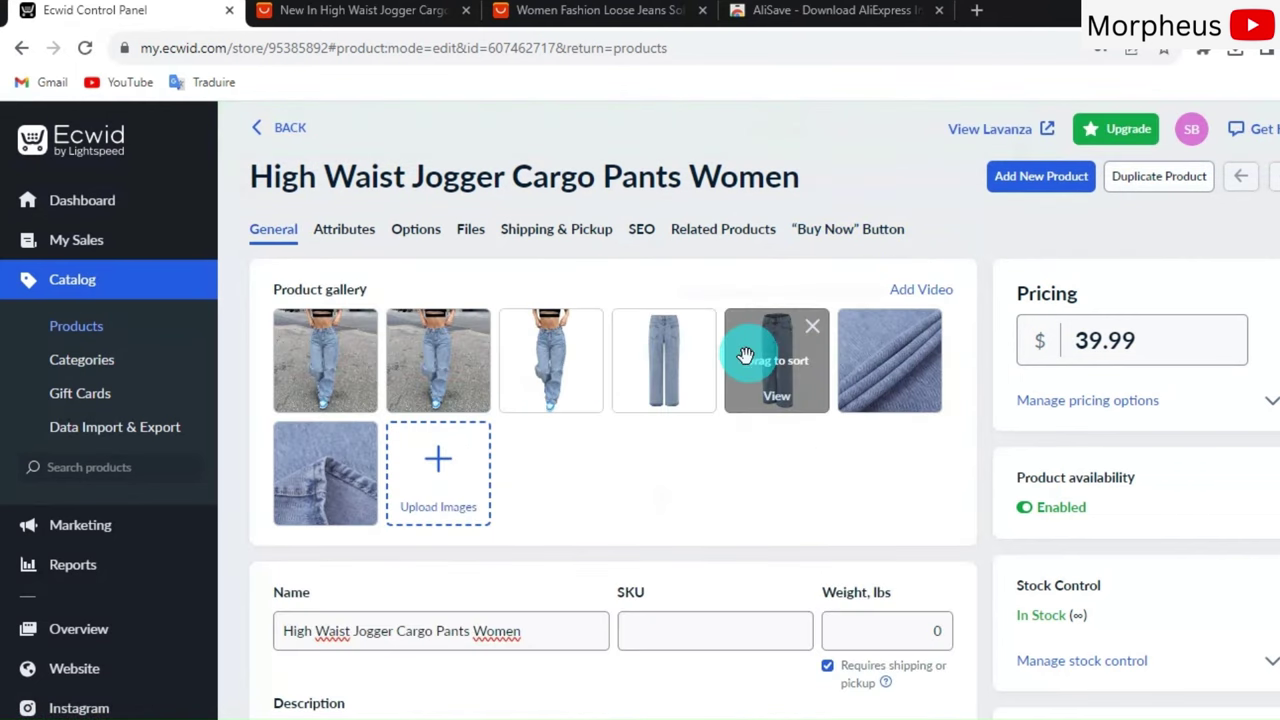
Review the saved product's gallery images, name and description
{"action": "left_click", "coordinate": [745, 357]}
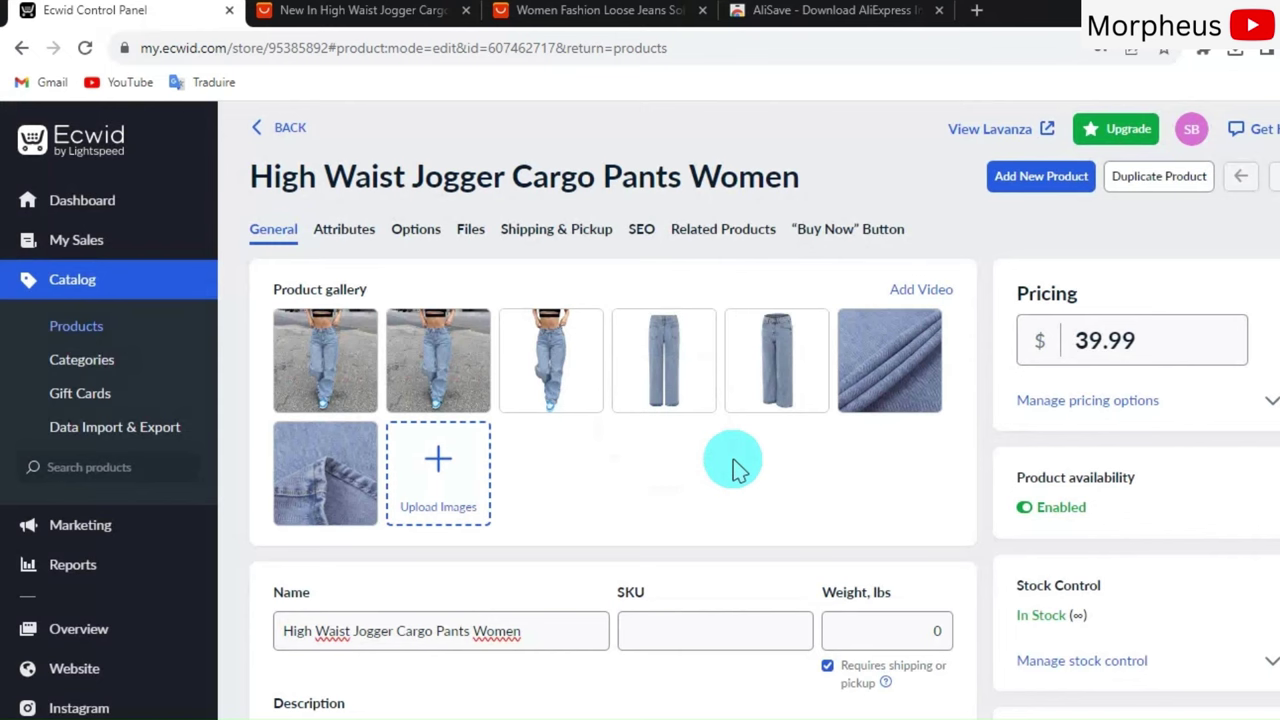
{"action": "scroll", "coordinate": [733, 466], "scroll_direction": "down", "scroll_amount": 6}
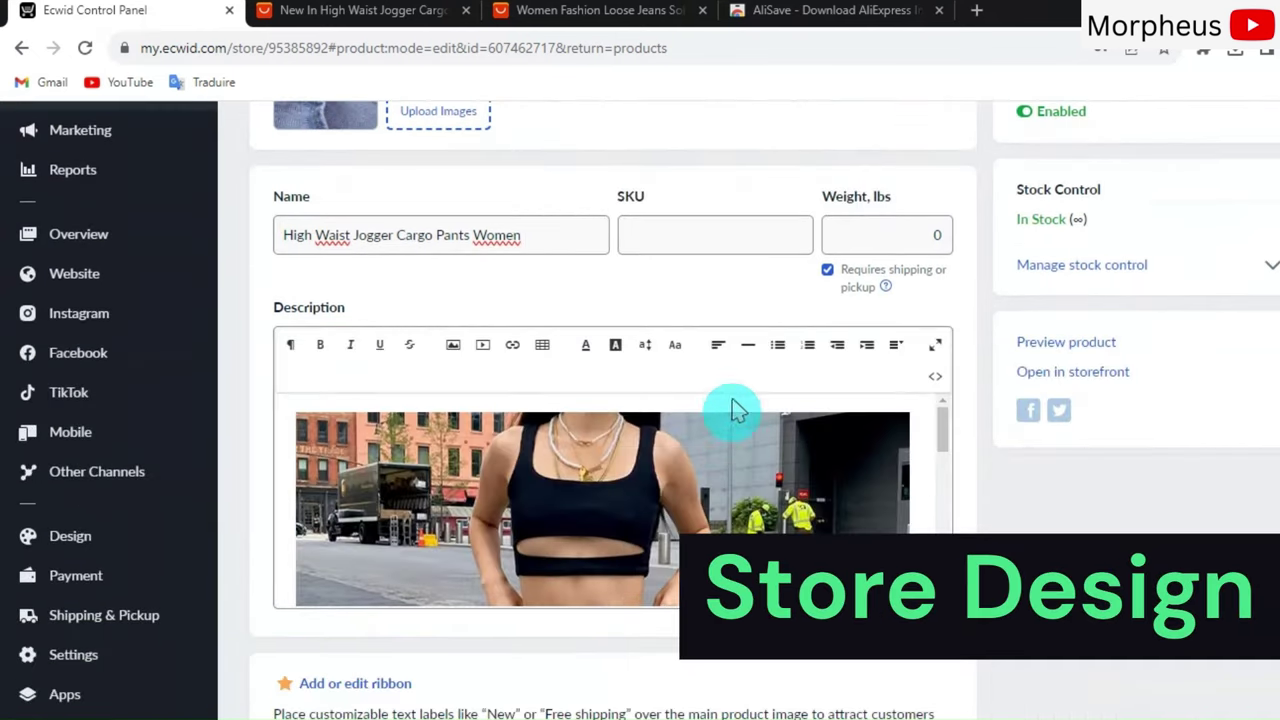
{"action": "scroll", "coordinate": [949, 400], "scroll_direction": "up", "scroll_amount": 10}
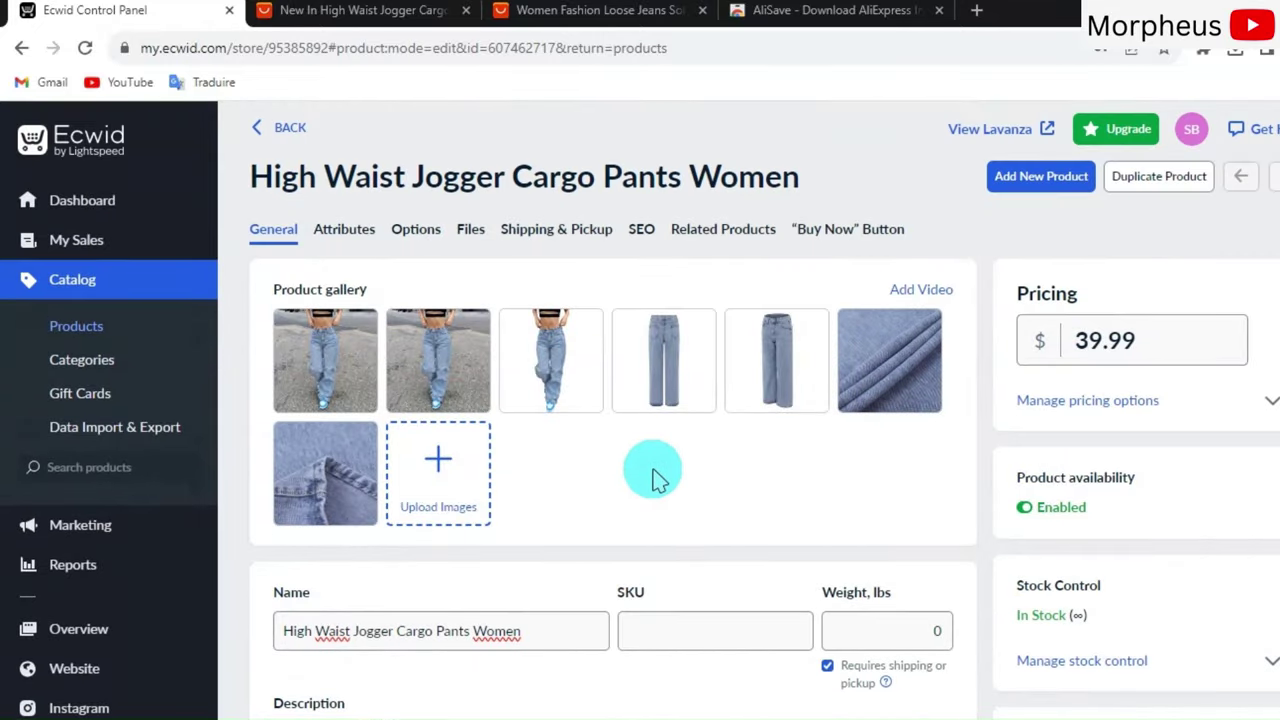
Go to the store's website overview and open the site editor's template chooser
{"action": "scroll", "coordinate": [653, 477], "scroll_direction": "down", "scroll_amount": 1}
{"action": "mouse_move", "coordinate": [86, 571]}
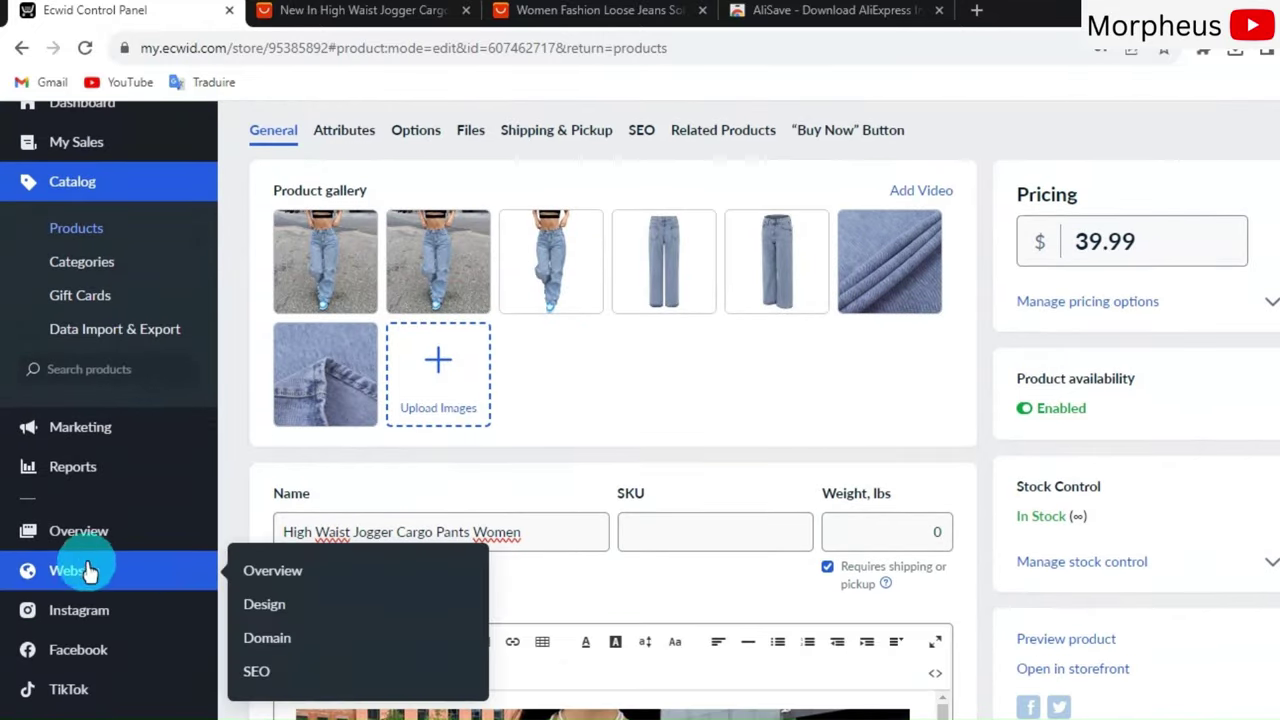
{"action": "left_click", "coordinate": [273, 580]}
{"action": "scroll", "coordinate": [403, 549], "scroll_direction": "down", "scroll_amount": 3}
{"action": "left_click", "coordinate": [1135, 330]}
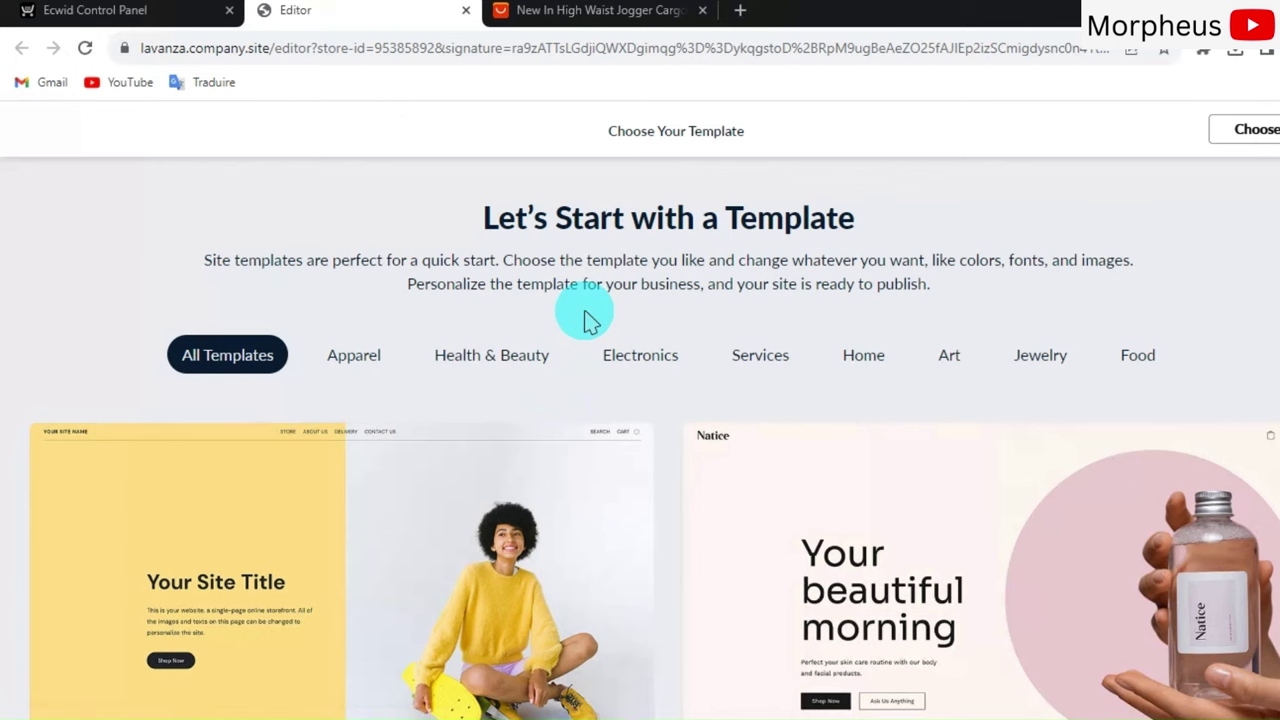
Browse the full collection of site templates for a design that suits the clothing store
{"action": "scroll", "coordinate": [617, 346], "scroll_direction": "down", "scroll_amount": 2}
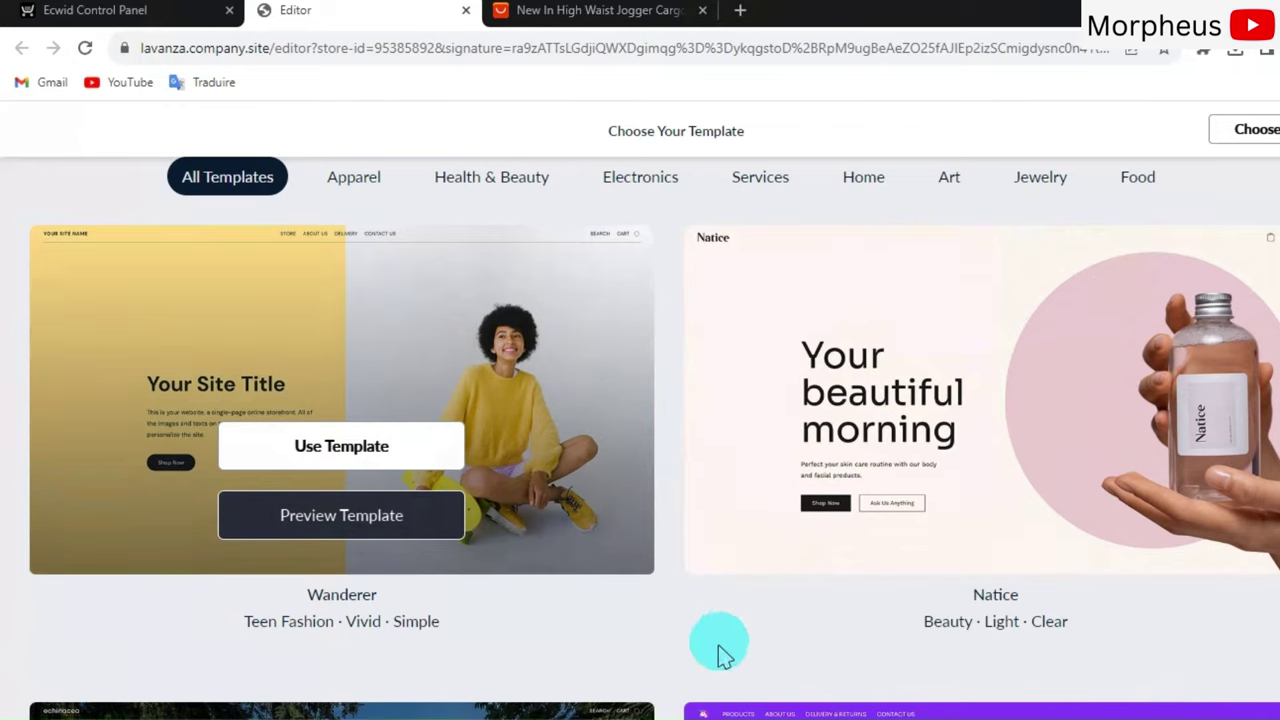
{"action": "scroll", "coordinate": [663, 531], "scroll_direction": "down", "scroll_amount": 8}
{"action": "scroll", "coordinate": [656, 487], "scroll_direction": "down", "scroll_amount": 12}
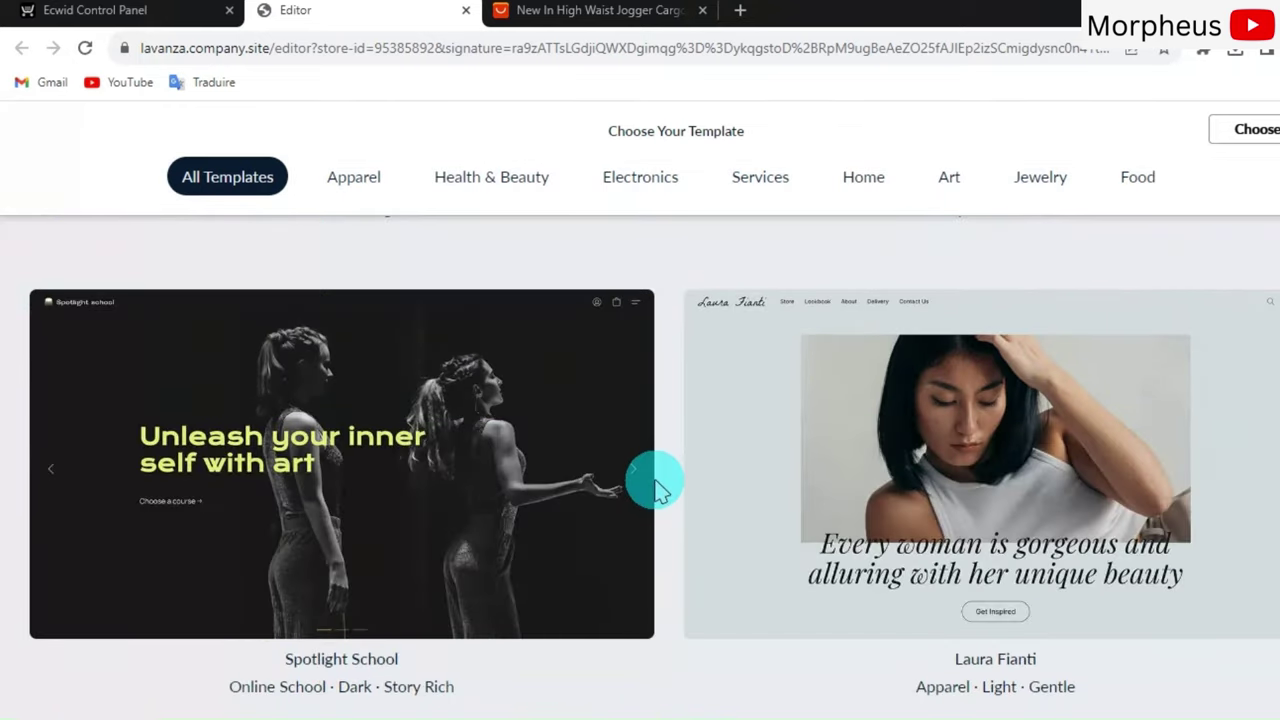
{"action": "scroll", "coordinate": [645, 487], "scroll_direction": "down", "scroll_amount": 15}
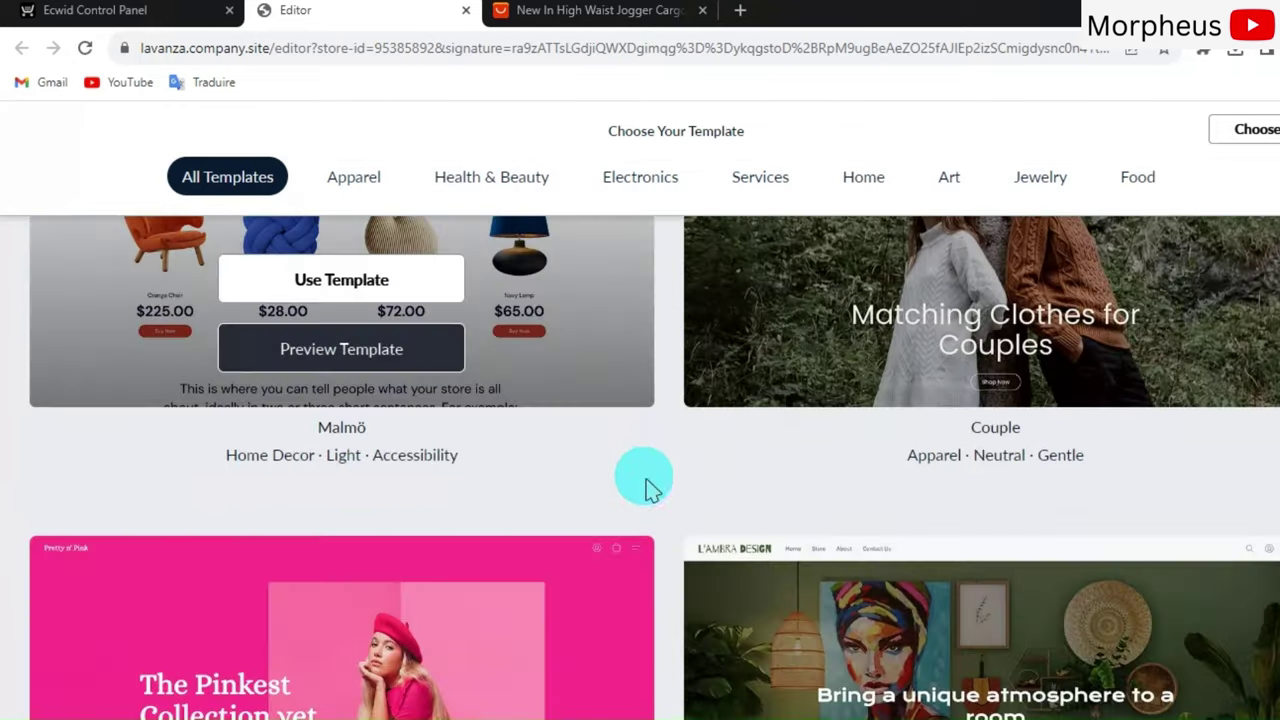
{"action": "scroll", "coordinate": [645, 487], "scroll_direction": "down", "scroll_amount": 7}
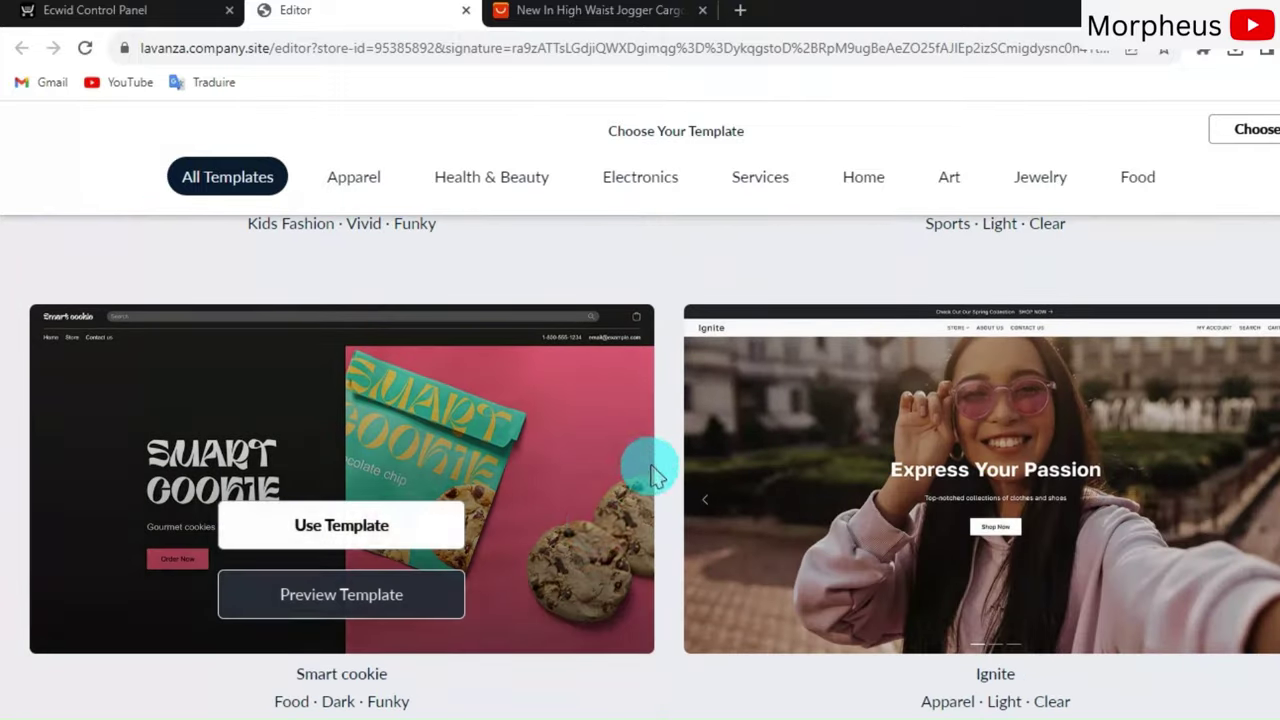
{"action": "scroll", "coordinate": [647, 477], "scroll_direction": "down", "scroll_amount": 10}
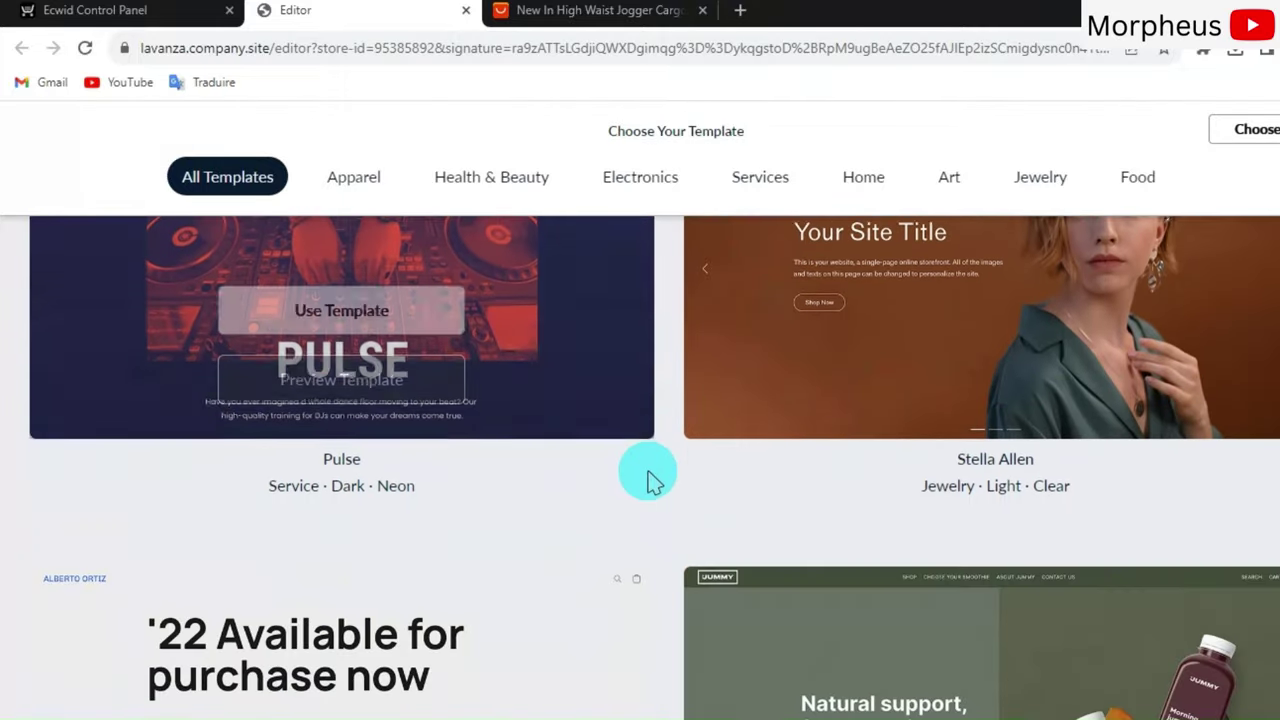
{"action": "scroll", "coordinate": [650, 478], "scroll_direction": "down", "scroll_amount": 5}
{"action": "scroll", "coordinate": [651, 471], "scroll_direction": "up", "scroll_amount": 1}
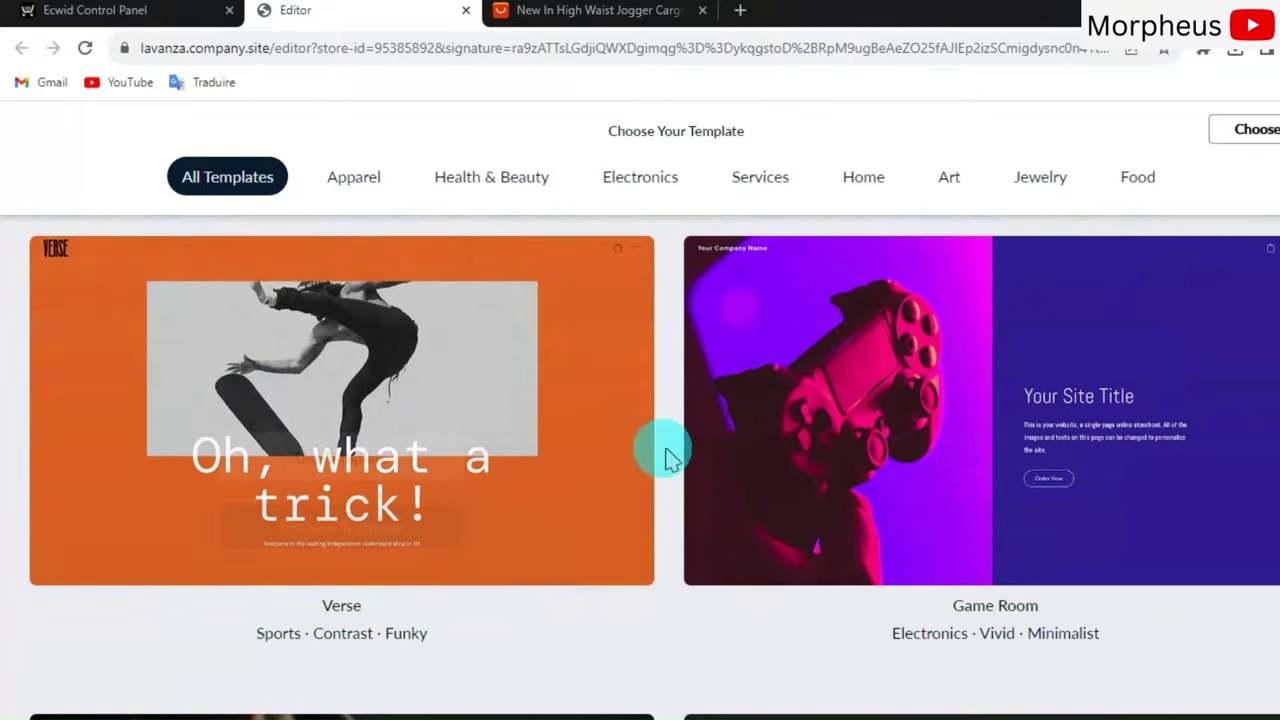
{"action": "scroll", "coordinate": [676, 465], "scroll_direction": "down", "scroll_amount": 5}
{"action": "scroll", "coordinate": [680, 474], "scroll_direction": "down", "scroll_amount": 5}
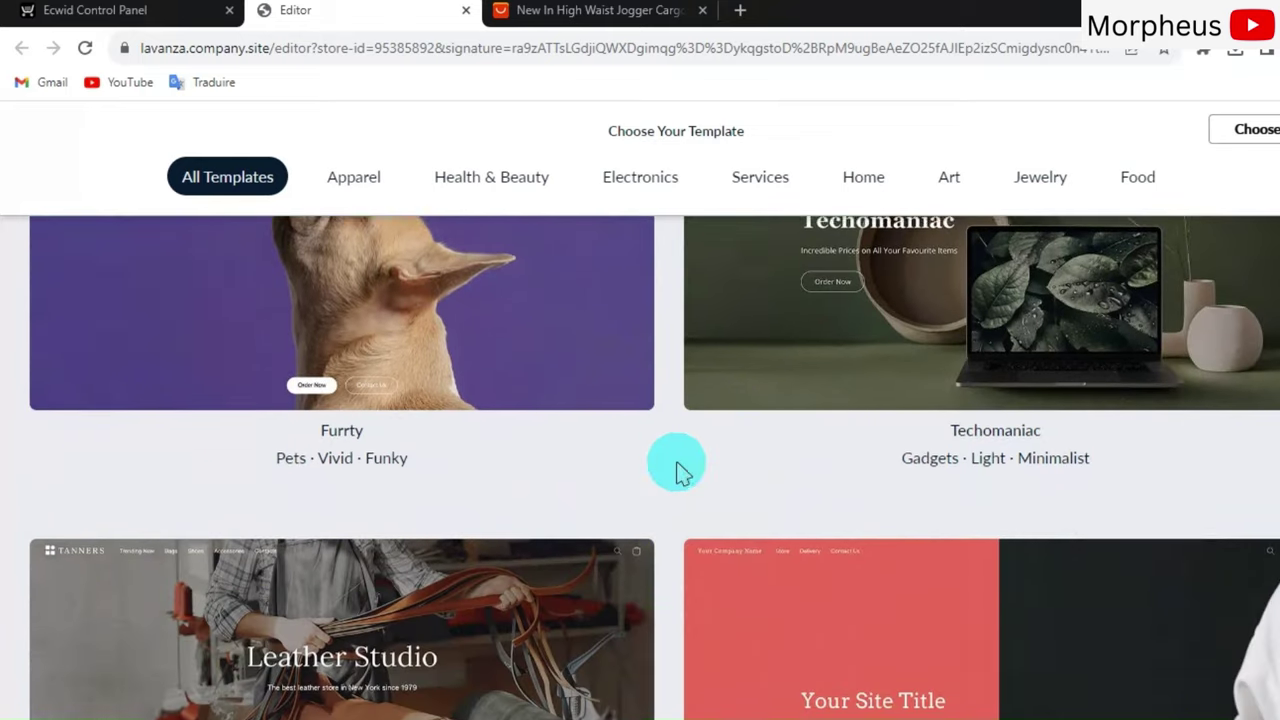
{"action": "scroll", "coordinate": [676, 477], "scroll_direction": "down", "scroll_amount": 2}
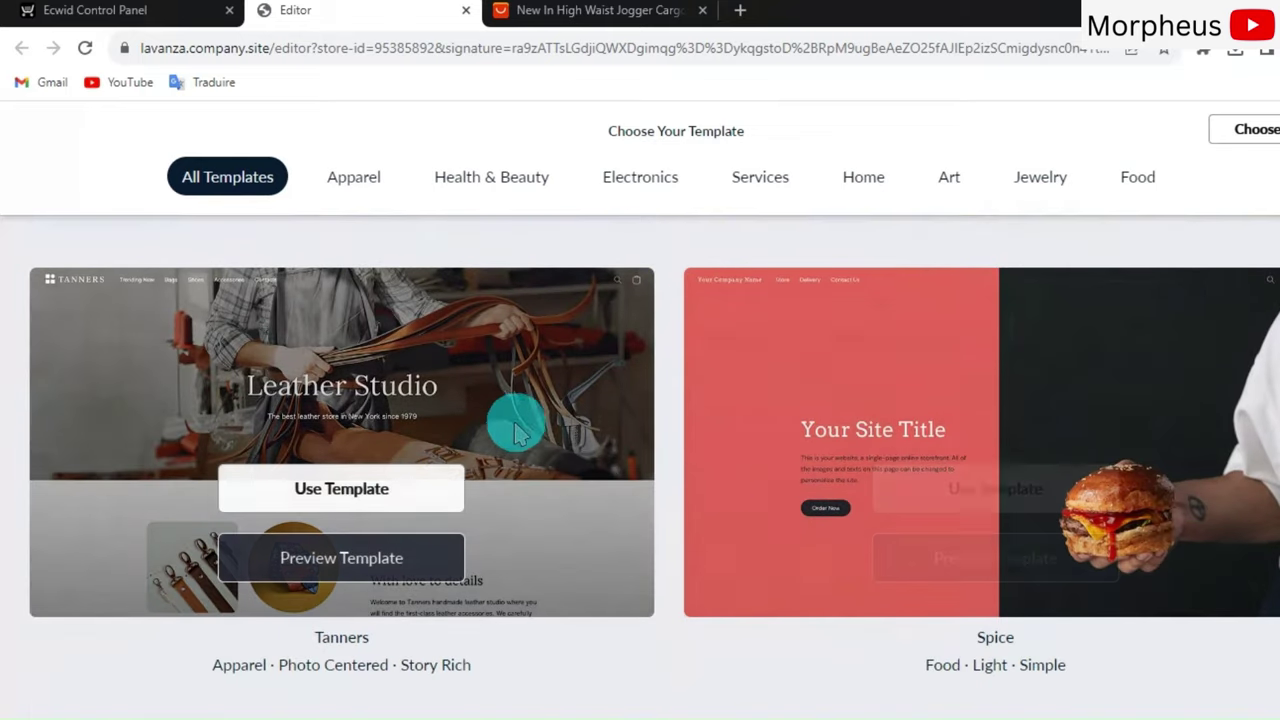
{"action": "scroll", "coordinate": [510, 430], "scroll_direction": "down", "scroll_amount": 5}
{"action": "scroll", "coordinate": [480, 390], "scroll_direction": "down", "scroll_amount": 6}
{"action": "scroll", "coordinate": [555, 415], "scroll_direction": "down", "scroll_amount": 1}
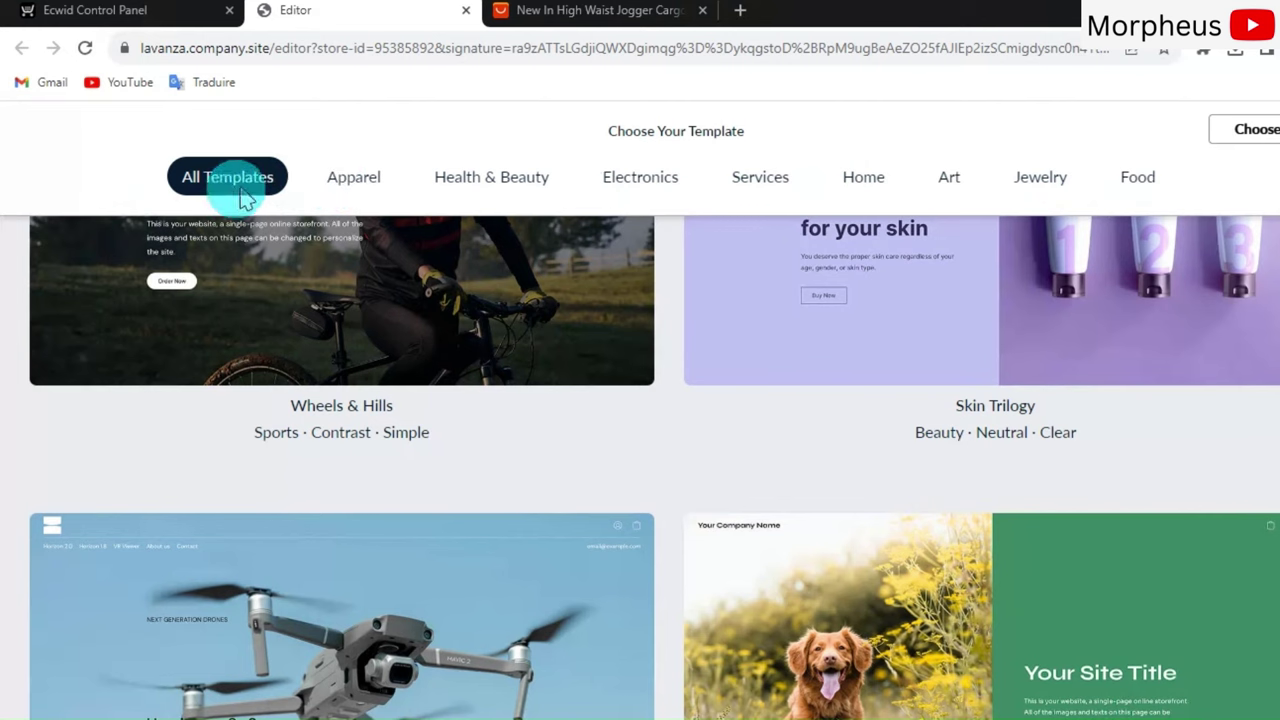
{"action": "scroll", "coordinate": [620, 391], "scroll_direction": "down", "scroll_amount": 4}
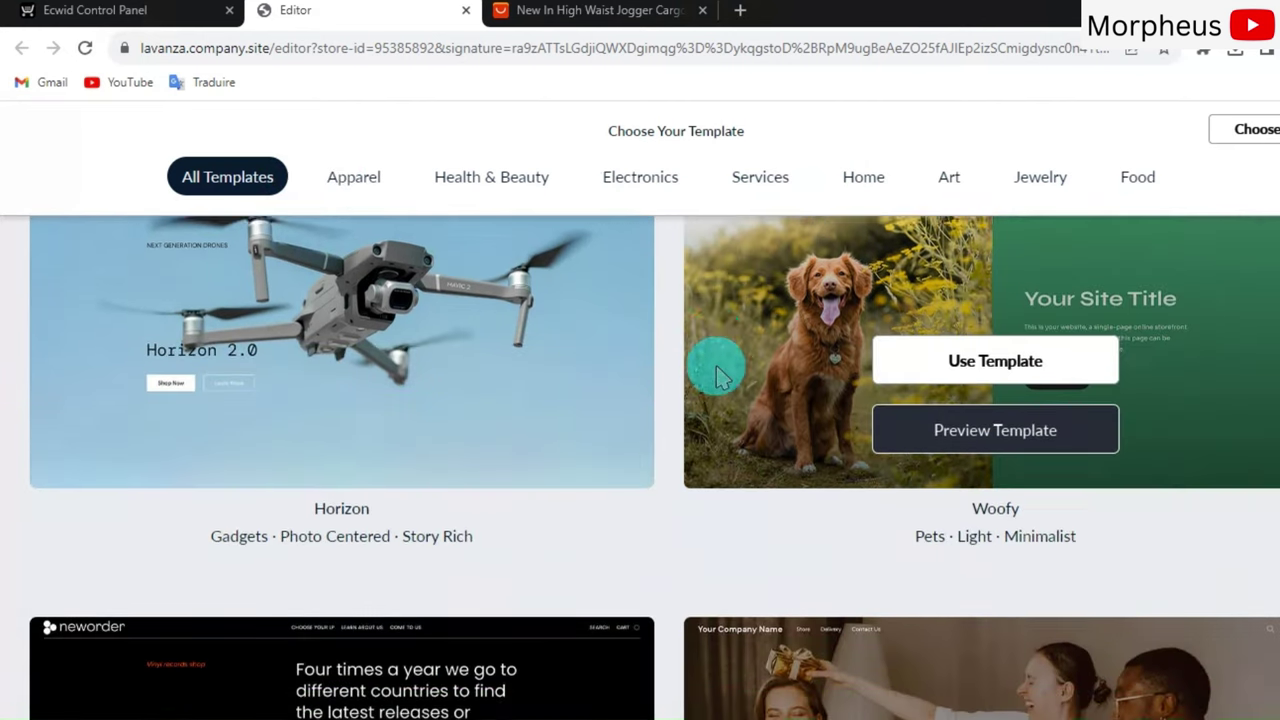
{"action": "scroll", "coordinate": [600, 365], "scroll_direction": "down", "scroll_amount": 1}
{"action": "scroll", "coordinate": [514, 357], "scroll_direction": "up", "scroll_amount": 2}
{"action": "scroll", "coordinate": [675, 430], "scroll_direction": "down", "scroll_amount": 1}
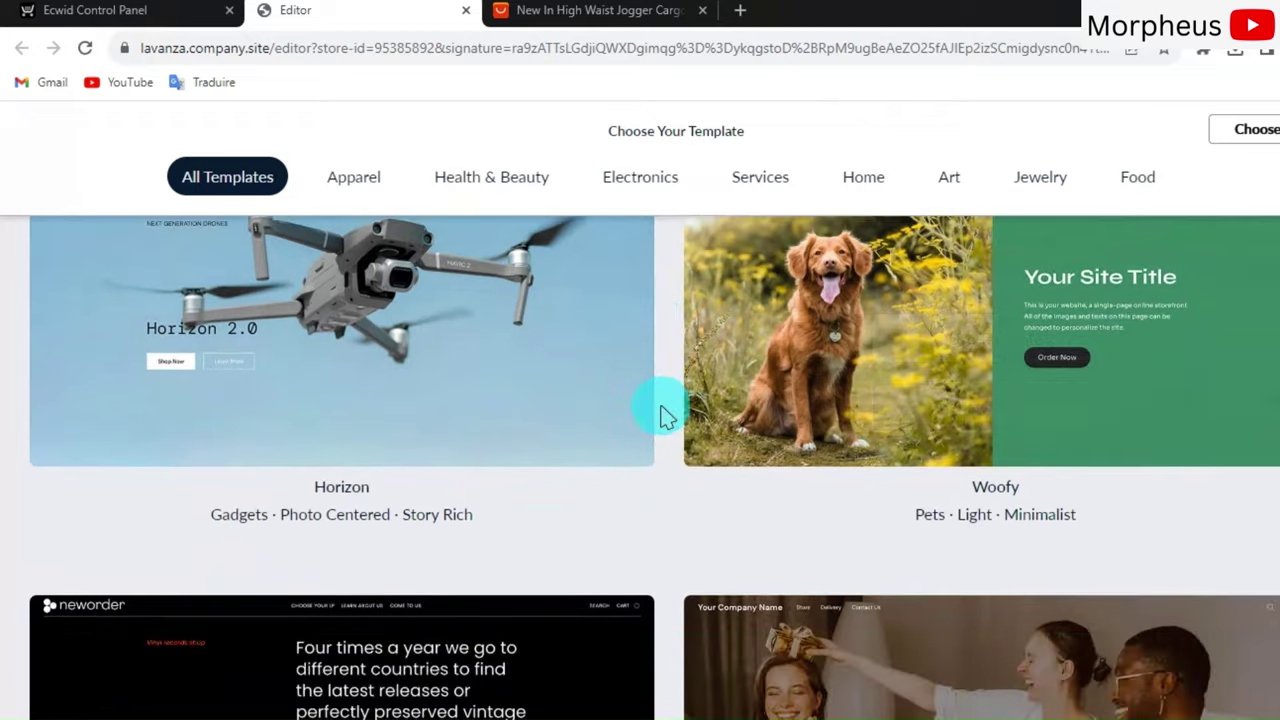
{"action": "scroll", "coordinate": [660, 411], "scroll_direction": "down", "scroll_amount": 3}
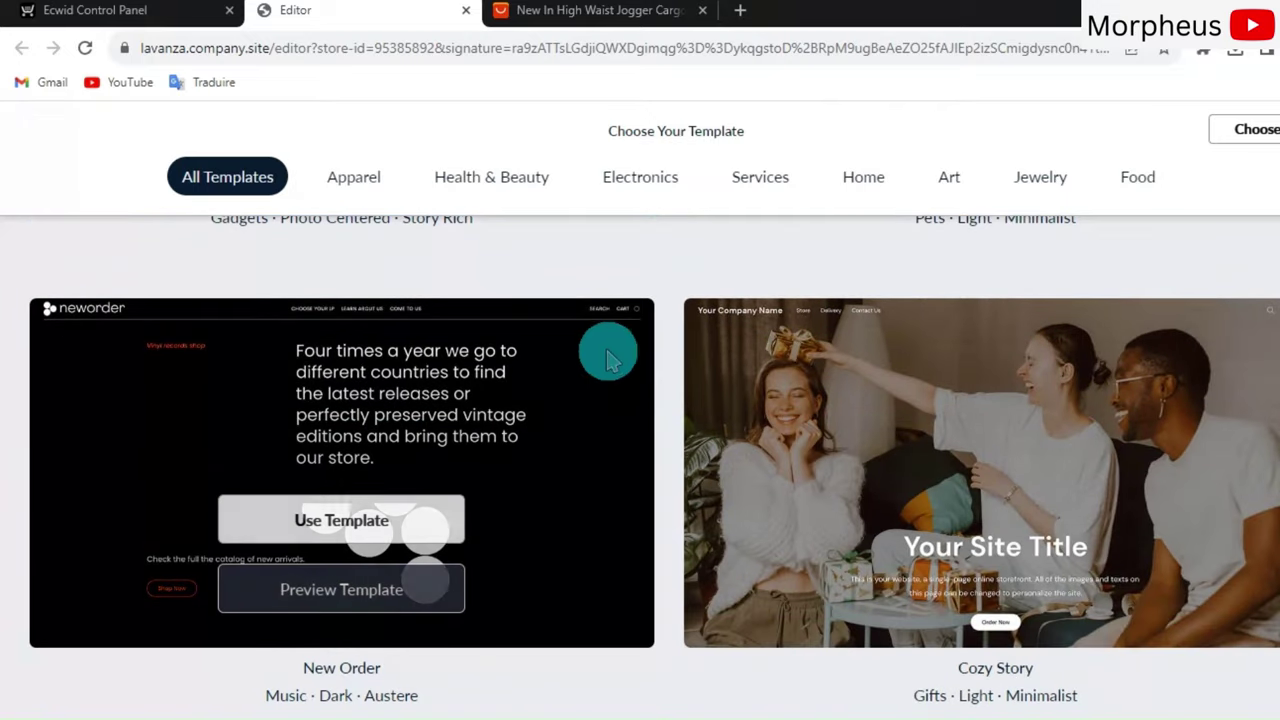
{"action": "scroll", "coordinate": [608, 356], "scroll_direction": "down", "scroll_amount": 1}
{"action": "scroll", "coordinate": [607, 360], "scroll_direction": "down", "scroll_amount": 4}
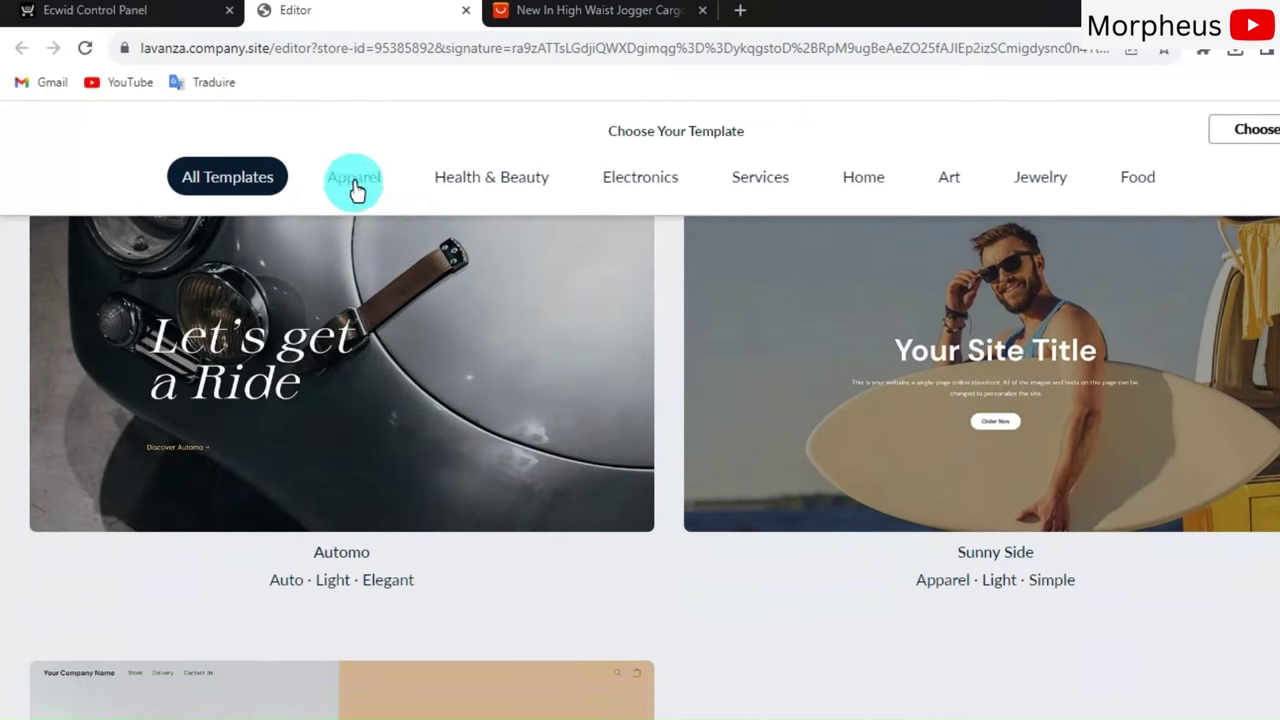
Filter the site templates to the Apparel category and open a preview of the Ignite template
{"action": "left_click", "coordinate": [356, 180]}
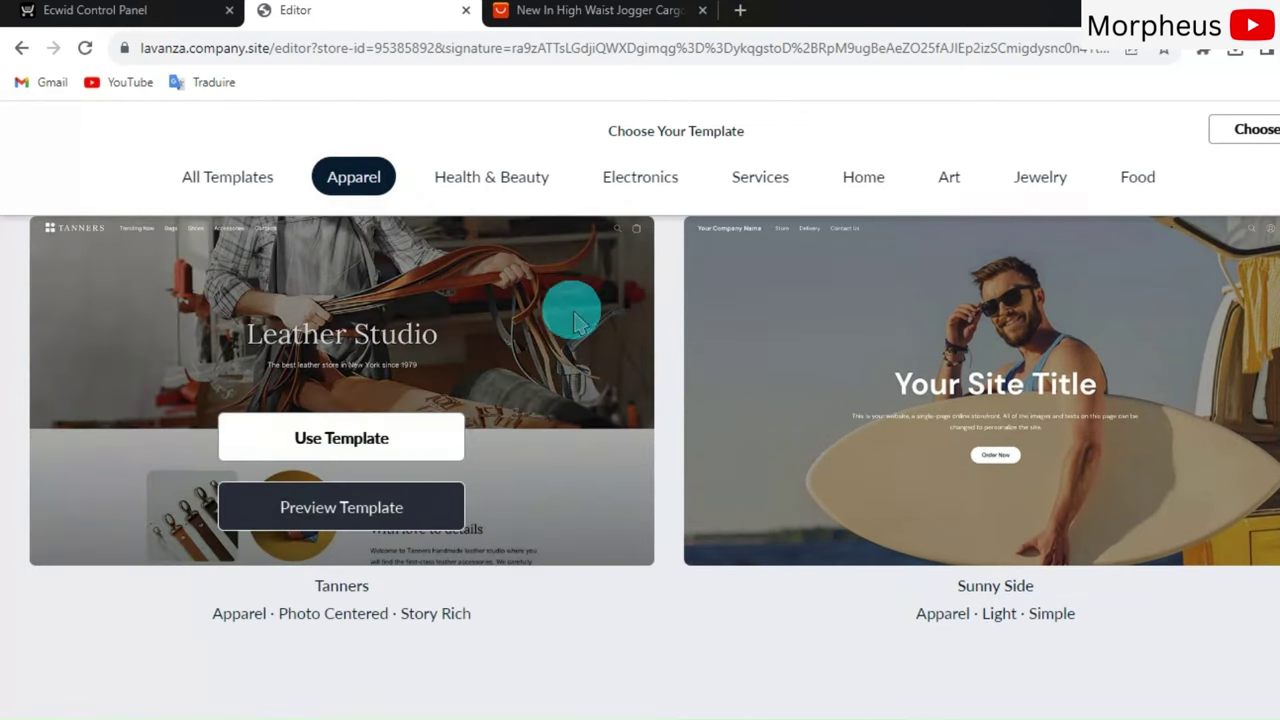
{"action": "scroll", "coordinate": [725, 550], "scroll_direction": "down", "scroll_amount": 4}
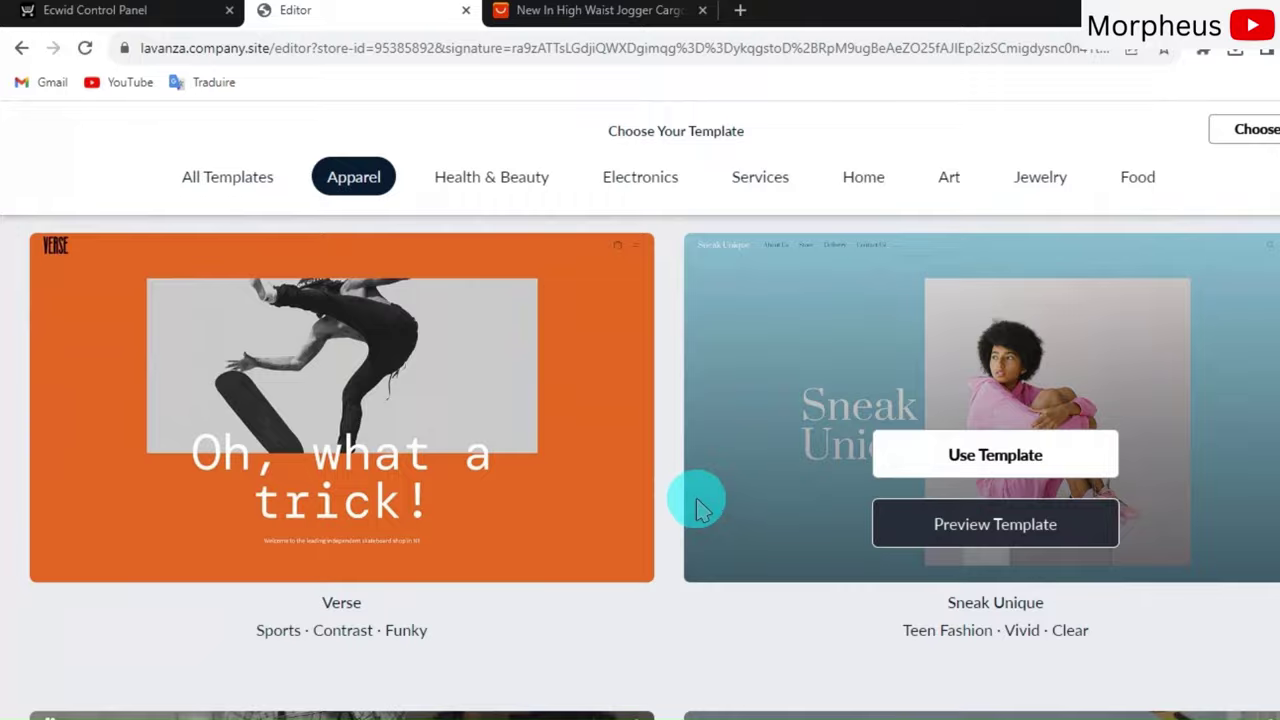
{"action": "scroll", "coordinate": [706, 515], "scroll_direction": "up", "scroll_amount": 5}
{"action": "scroll", "coordinate": [706, 505], "scroll_direction": "down", "scroll_amount": 6}
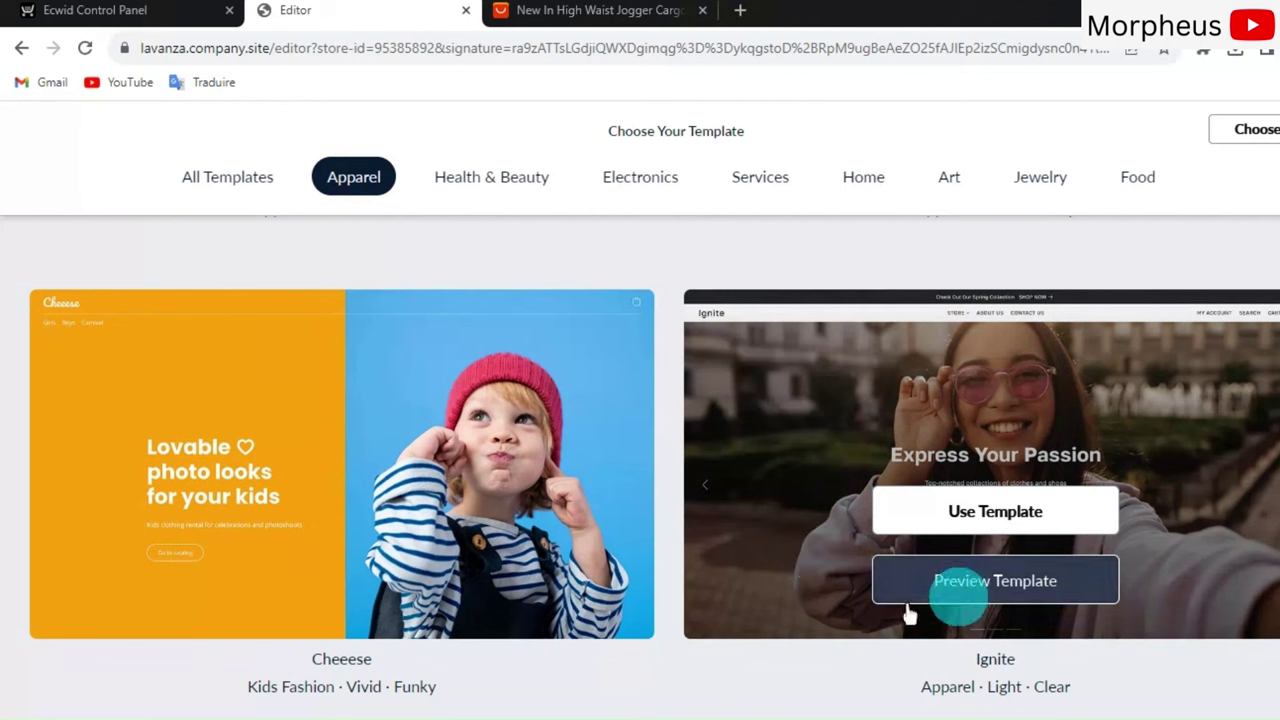
{"action": "left_click", "coordinate": [967, 590]}
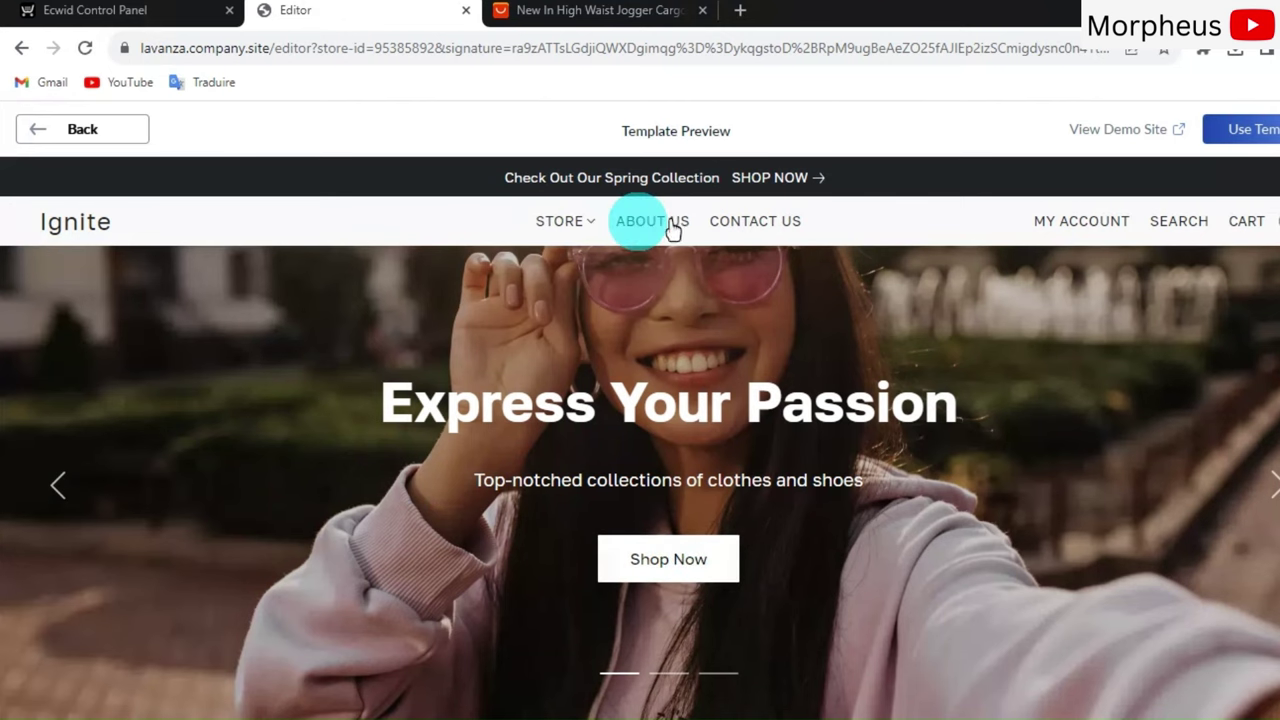
Examine the Ignite template's homepage sections from the best sellers down to the footer
{"action": "scroll", "coordinate": [737, 254], "scroll_direction": "down", "scroll_amount": 5}
{"action": "scroll", "coordinate": [699, 414], "scroll_direction": "down", "scroll_amount": 1}
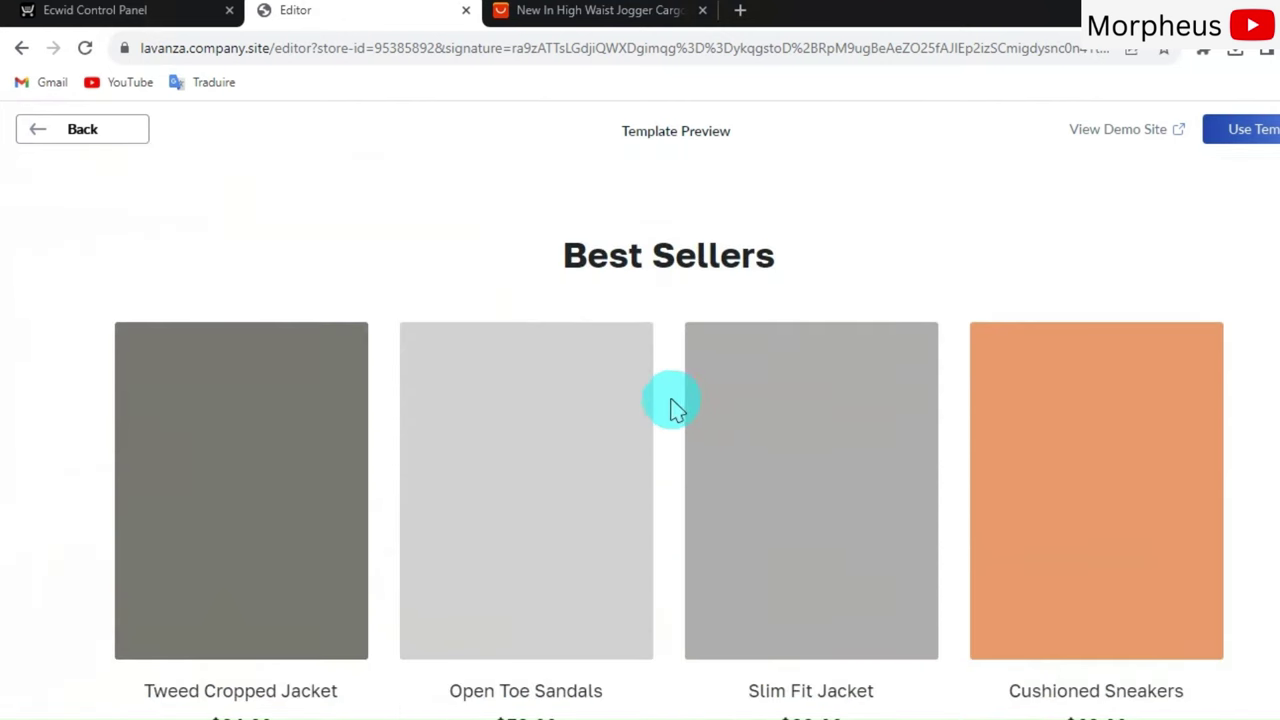
{"action": "scroll", "coordinate": [491, 294], "scroll_direction": "down", "scroll_amount": 1}
{"action": "scroll", "coordinate": [700, 280], "scroll_direction": "up", "scroll_amount": 1}
{"action": "scroll", "coordinate": [715, 340], "scroll_direction": "down", "scroll_amount": 4}
{"action": "scroll", "coordinate": [712, 344], "scroll_direction": "down", "scroll_amount": 6}
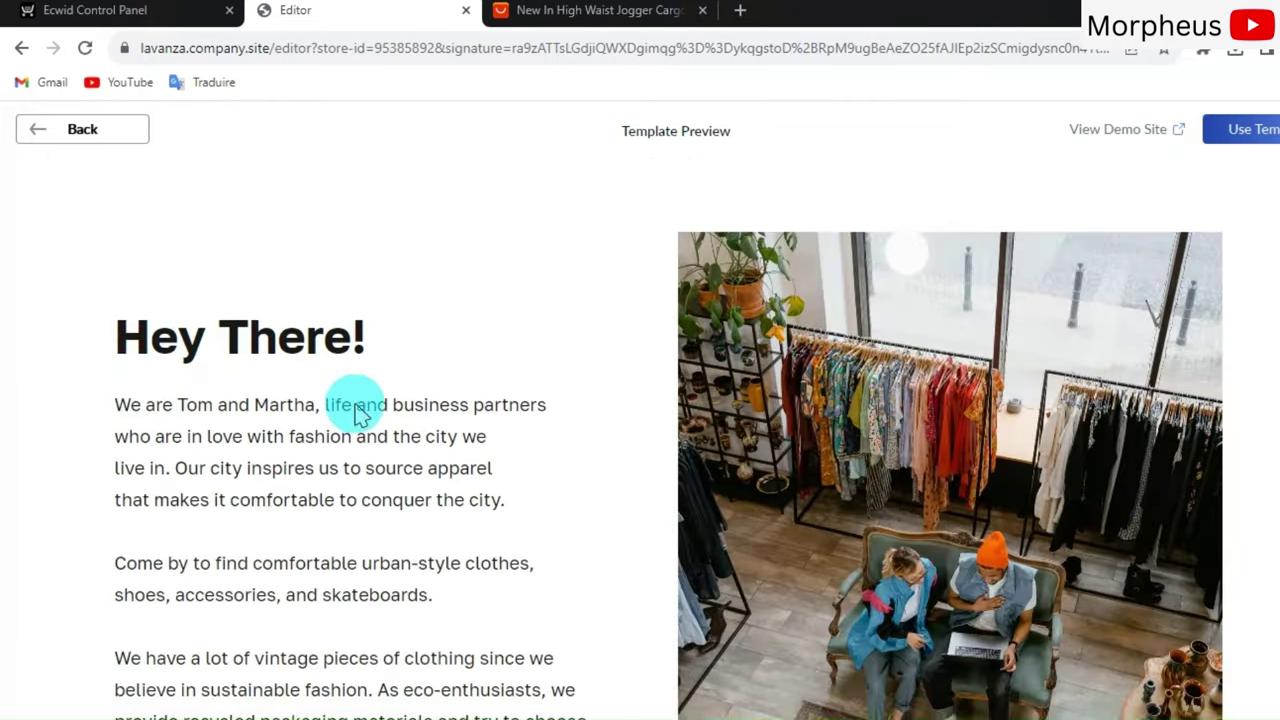
{"action": "scroll", "coordinate": [700, 400], "scroll_direction": "down", "scroll_amount": 1}
{"action": "scroll", "coordinate": [930, 405], "scroll_direction": "down", "scroll_amount": 7}
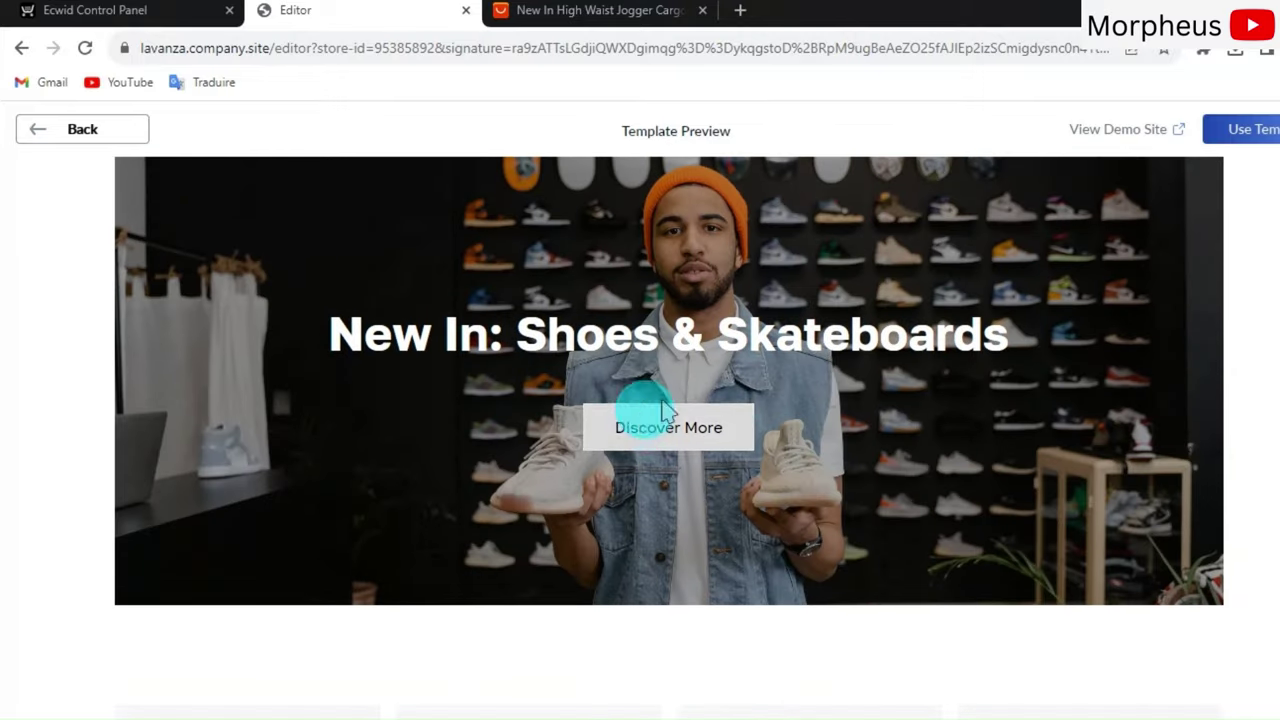
{"action": "scroll", "coordinate": [740, 455], "scroll_direction": "down", "scroll_amount": 7}
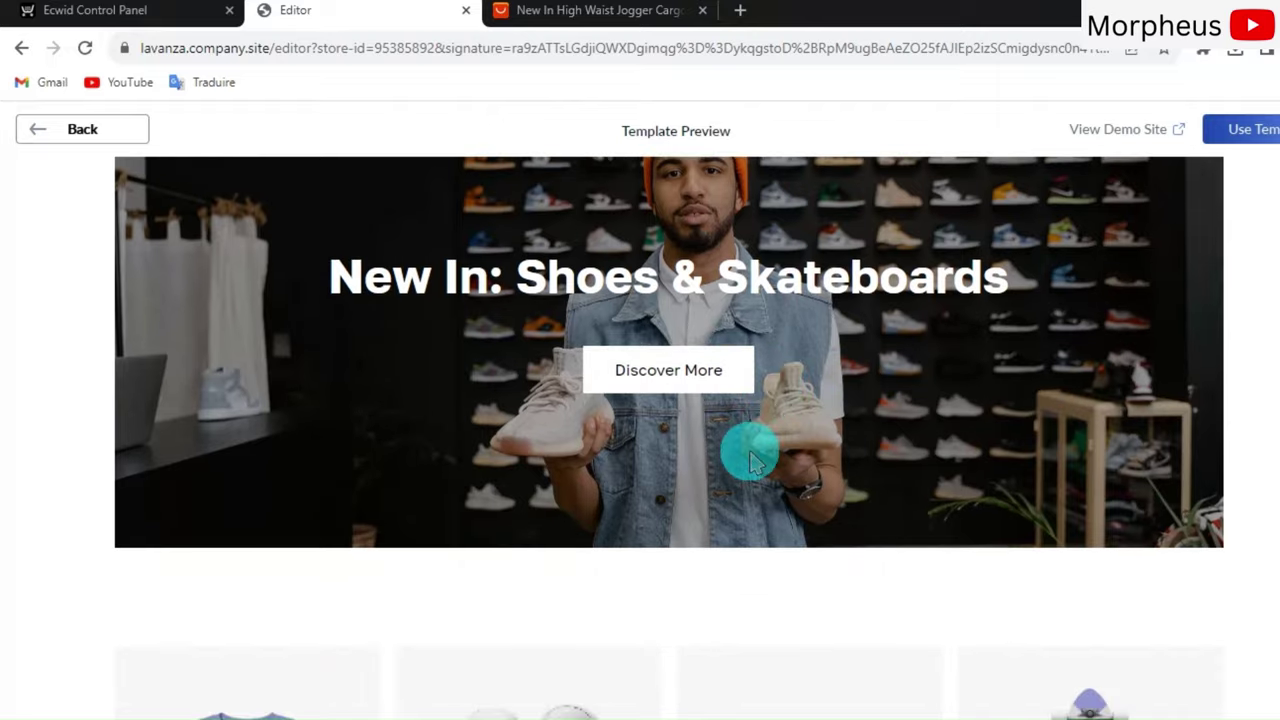
{"action": "scroll", "coordinate": [655, 425], "scroll_direction": "down", "scroll_amount": 6}
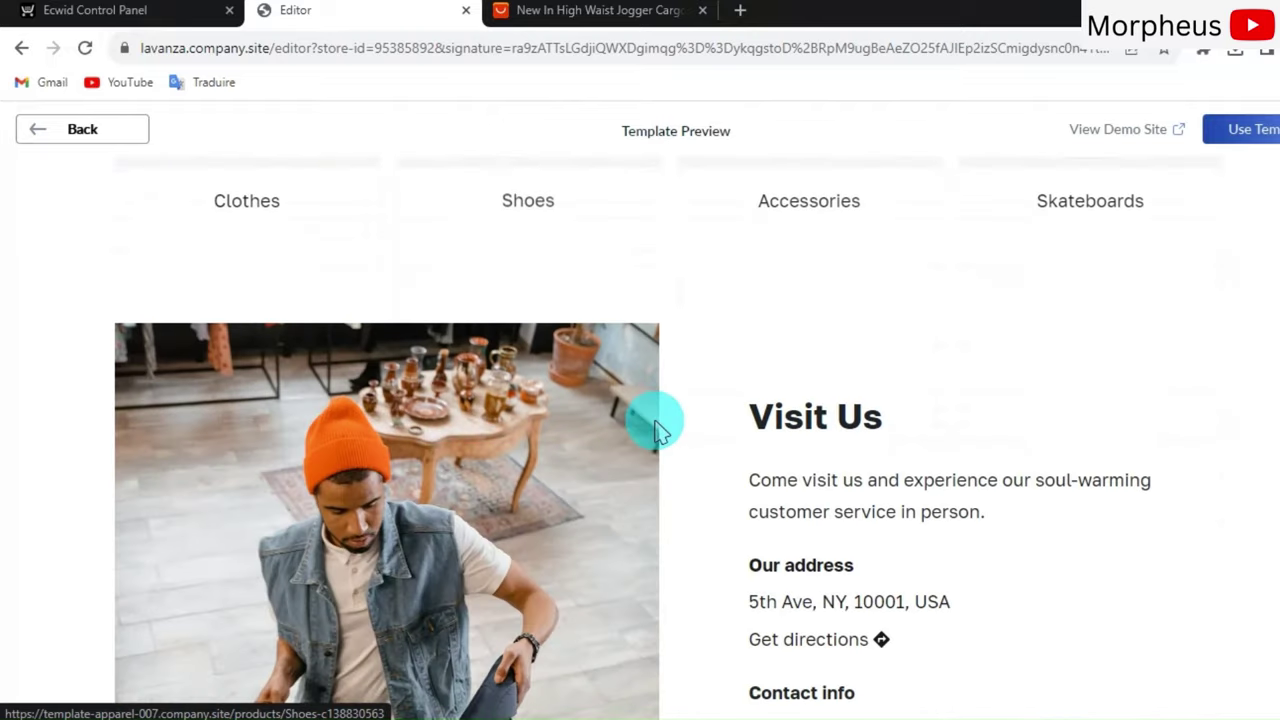
{"action": "scroll", "coordinate": [665, 525], "scroll_direction": "down", "scroll_amount": 5}
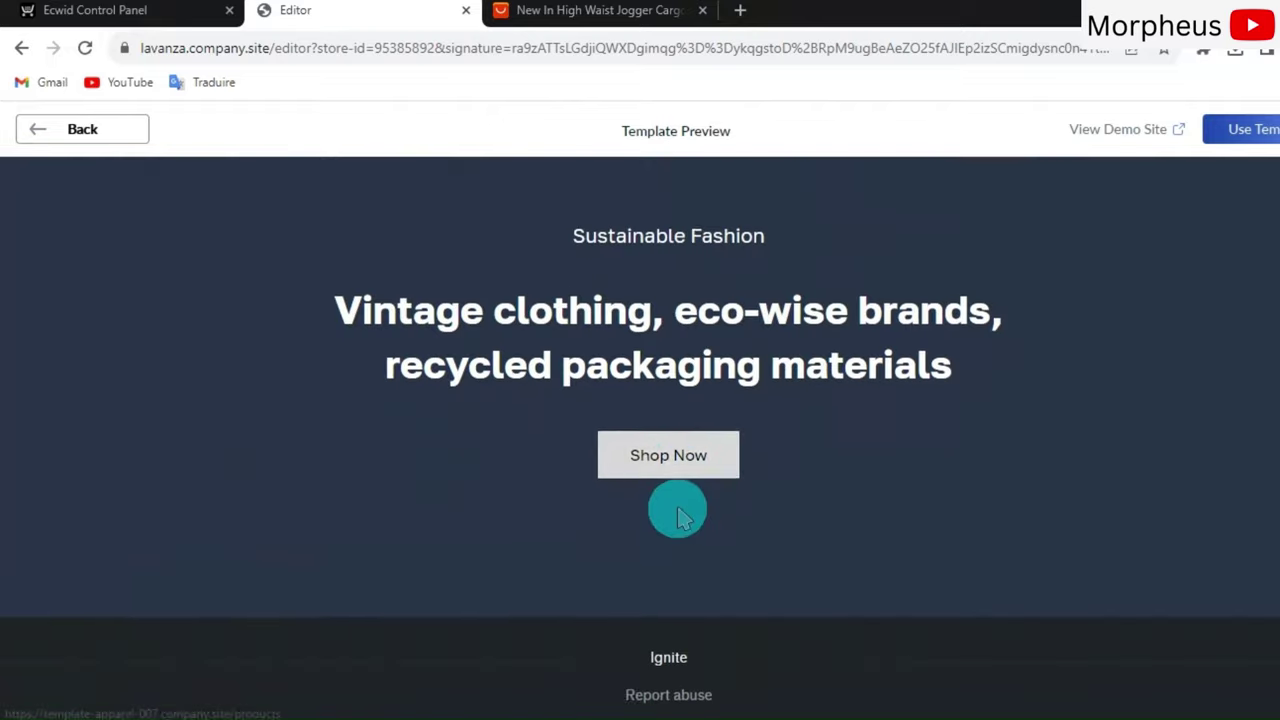
{"action": "scroll", "coordinate": [762, 548], "scroll_direction": "up", "scroll_amount": 12}
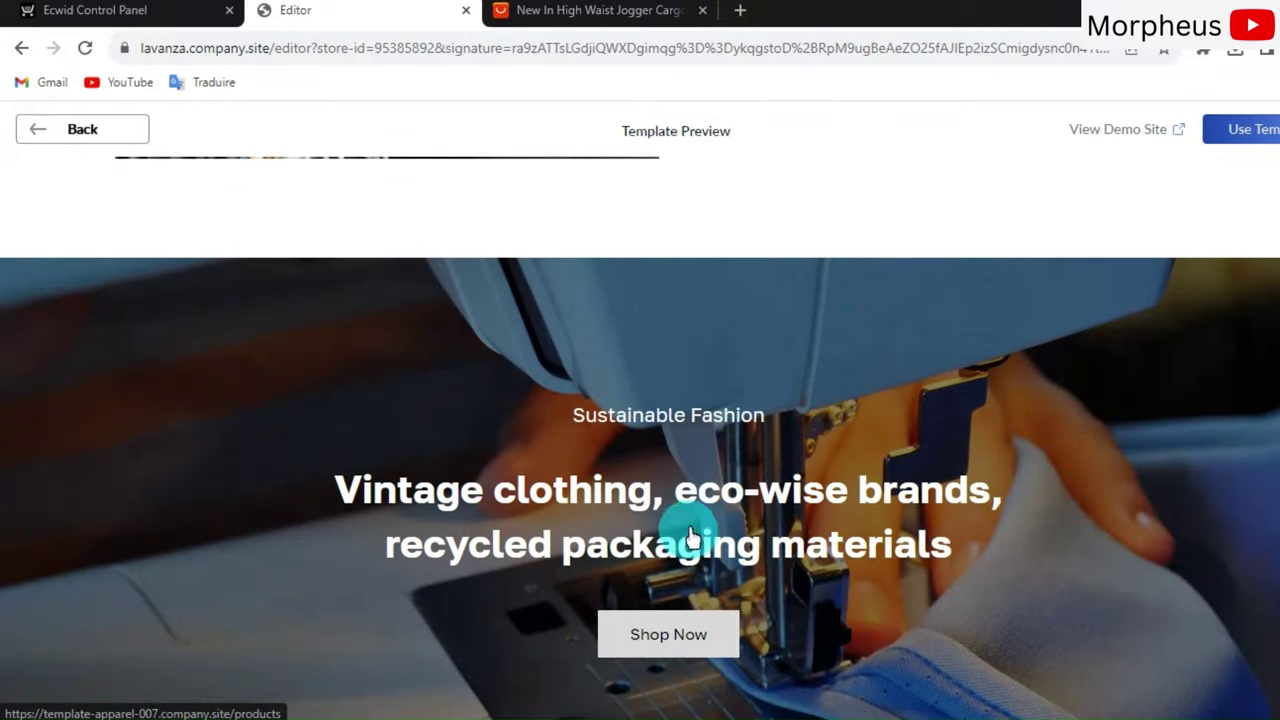
{"action": "scroll", "coordinate": [780, 533], "scroll_direction": "up", "scroll_amount": 10}
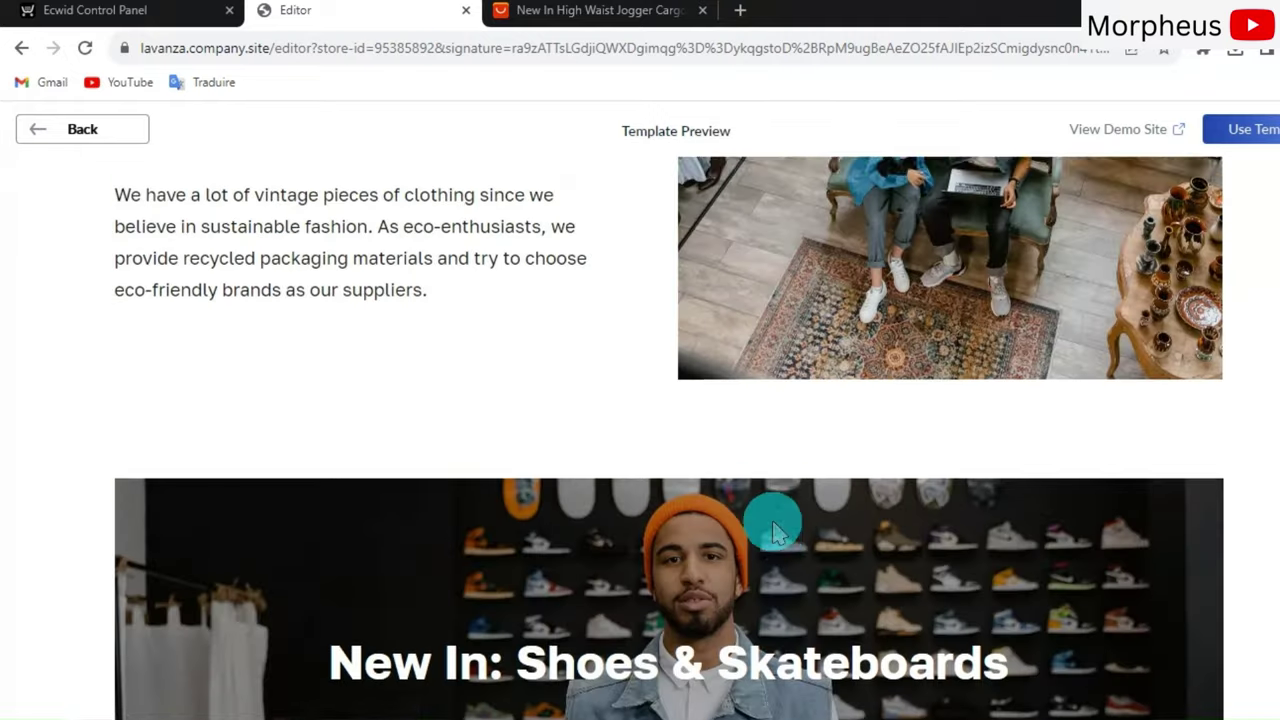
Apply the Ignite template to the site and snooze the introductory website tour
{"action": "scroll", "coordinate": [1147, 230], "scroll_direction": "up", "scroll_amount": 4}
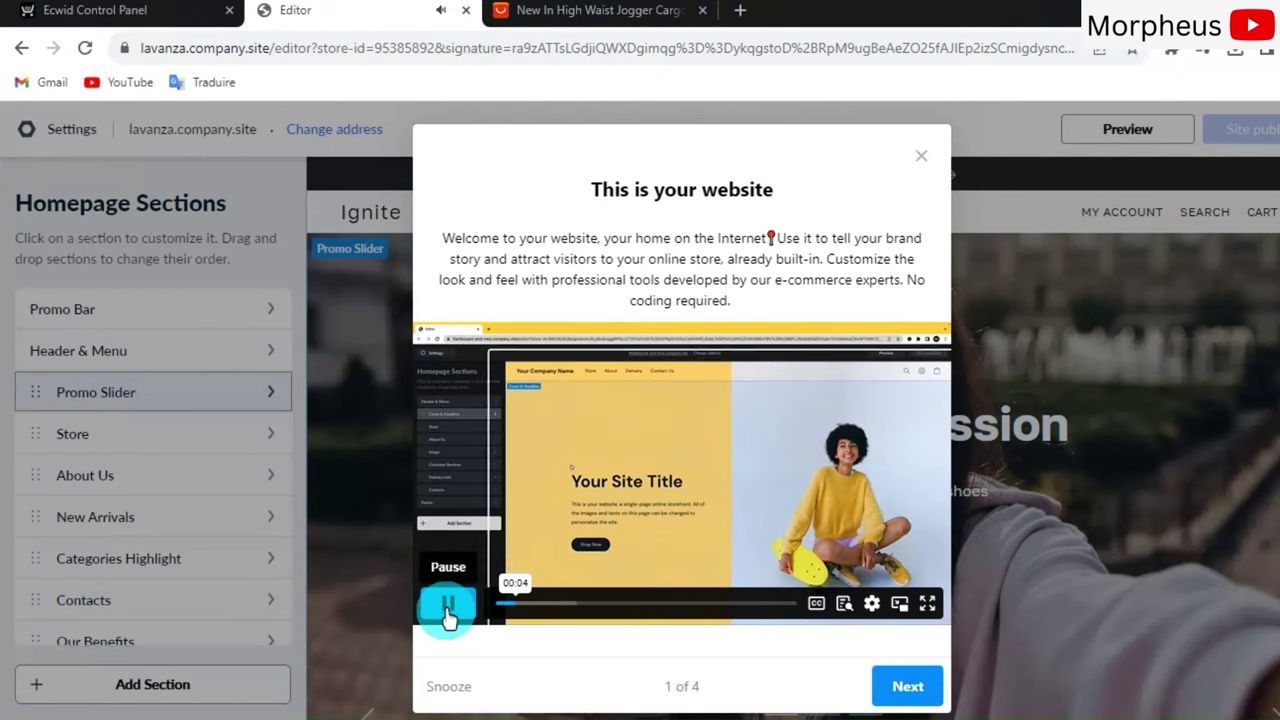
{"action": "left_click", "coordinate": [449, 608]}
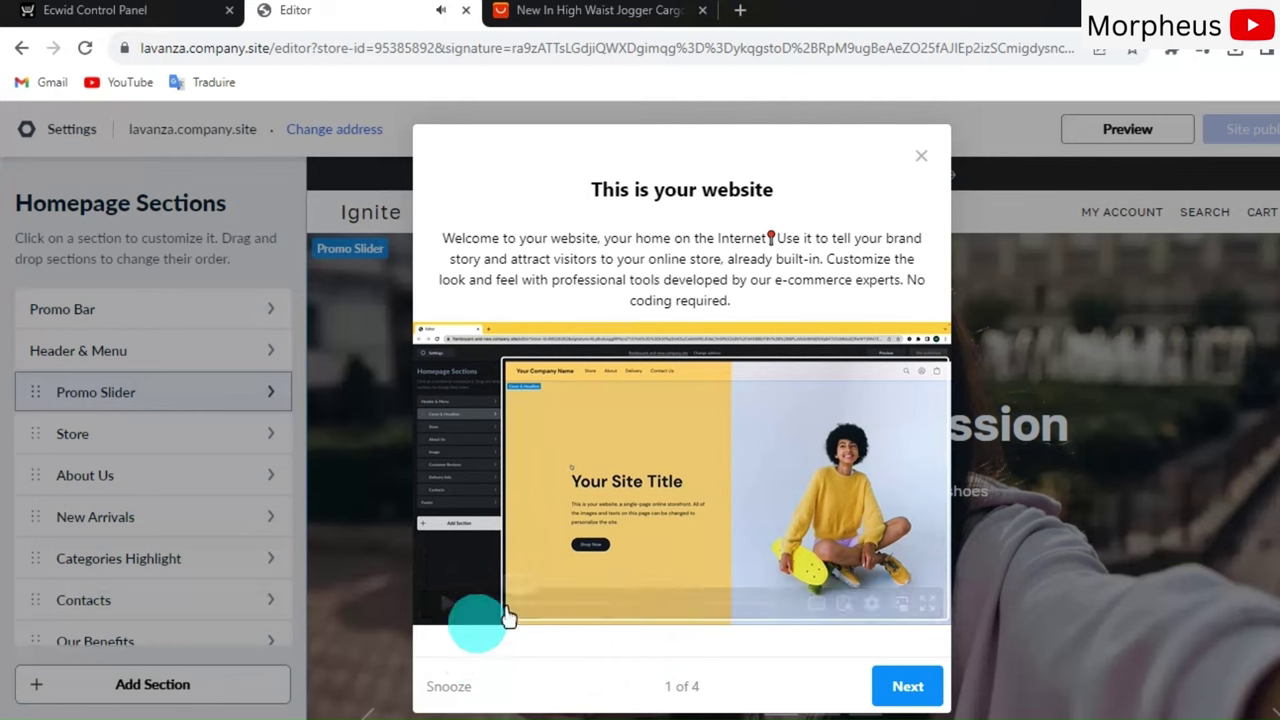
{"action": "left_click", "coordinate": [457, 687]}
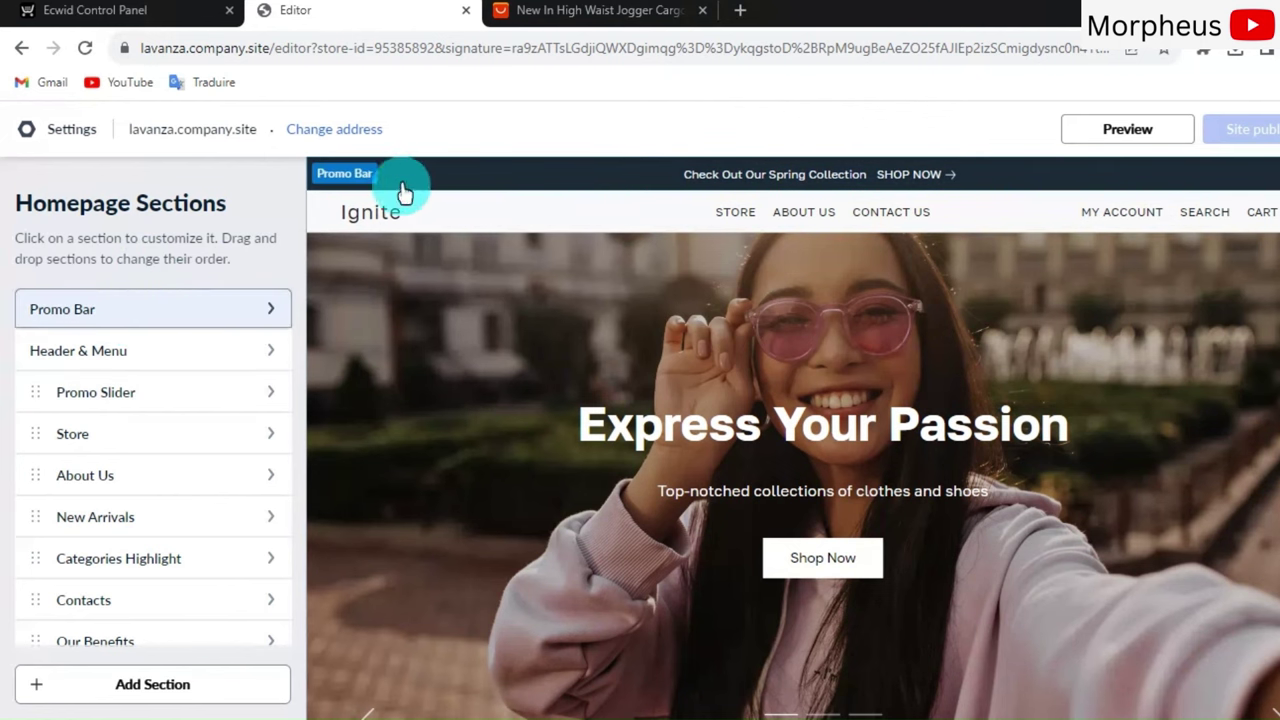
Set the Promo Bar's announcement text to "Free Shipping Worldwide"
{"action": "left_click", "coordinate": [156, 312]}
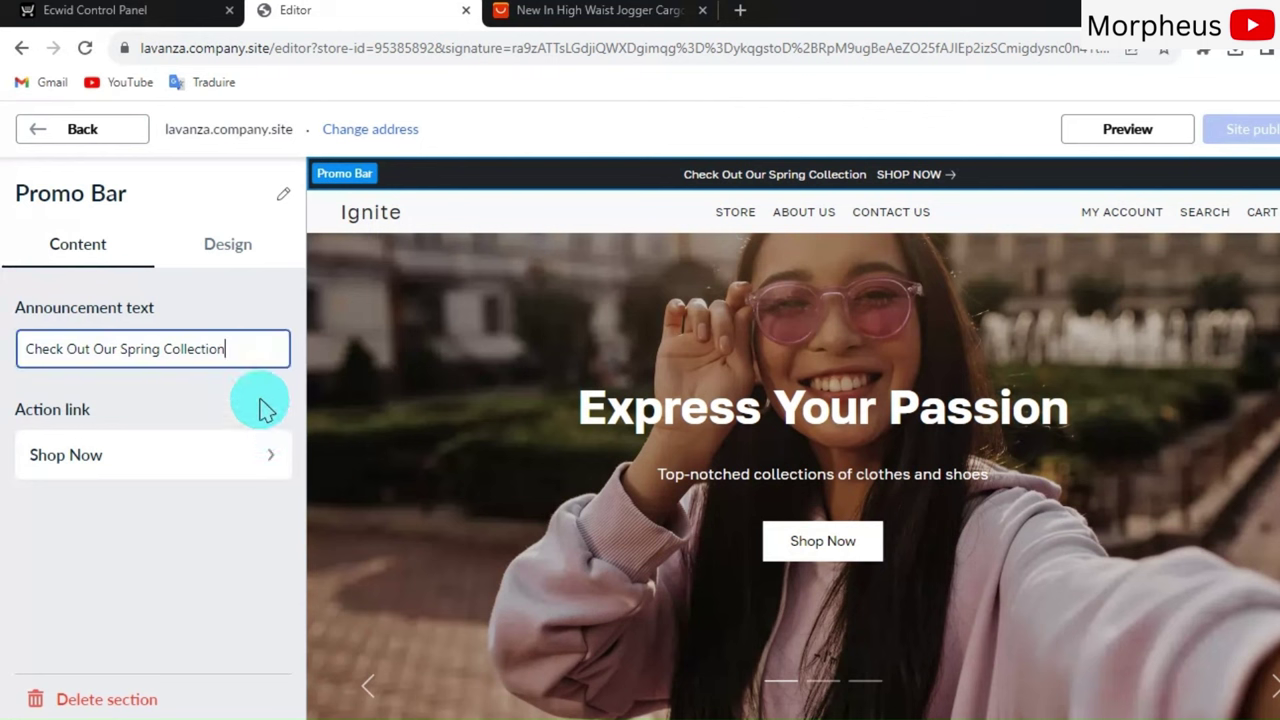
{"action": "left_click", "coordinate": [260, 350]}
{"action": "key", "text": "BackSpace"}
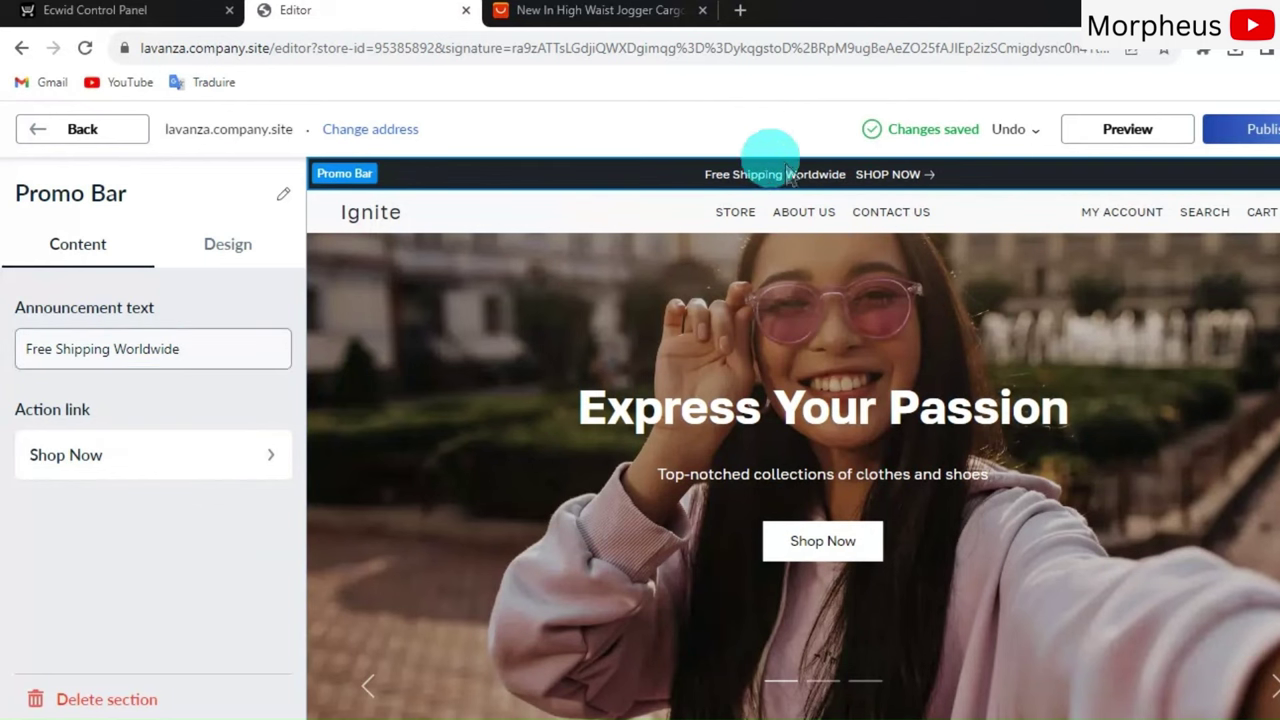
Examine the title and the available on-click actions of the Promo Bar's Shop Now action link, keeping Go to store
{"action": "left_click", "coordinate": [145, 468]}
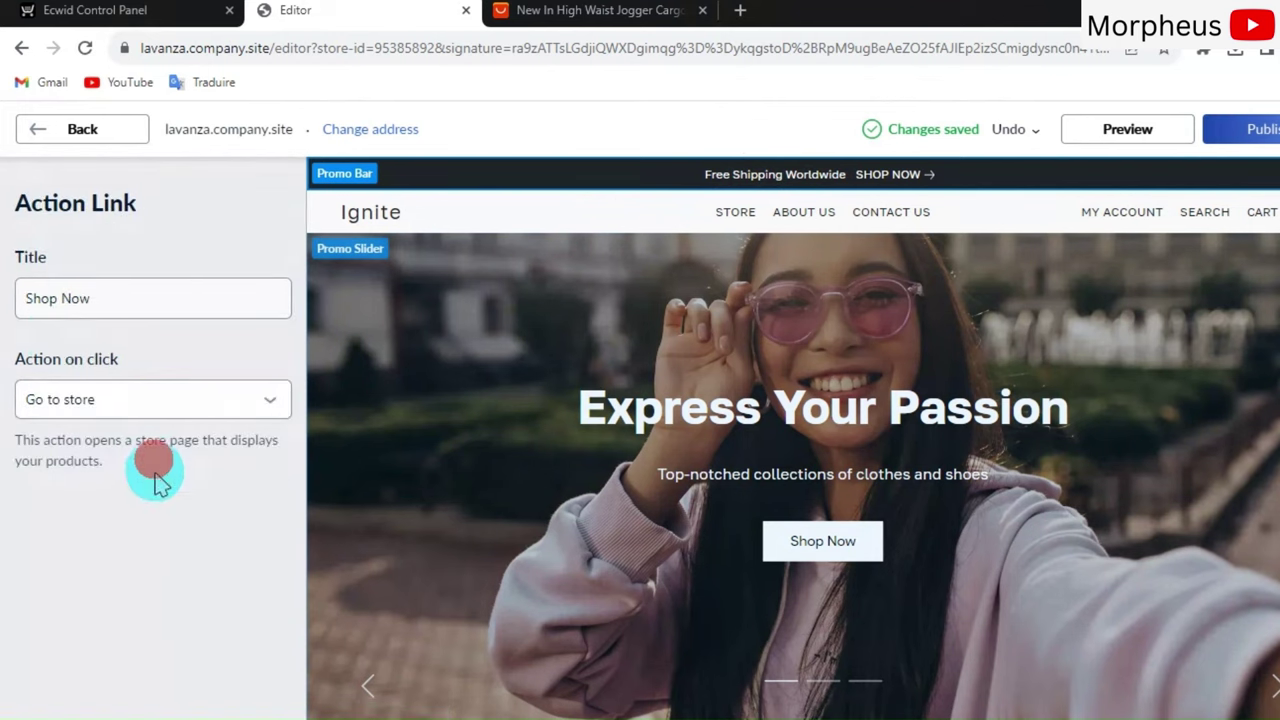
{"action": "left_click", "coordinate": [110, 298]}
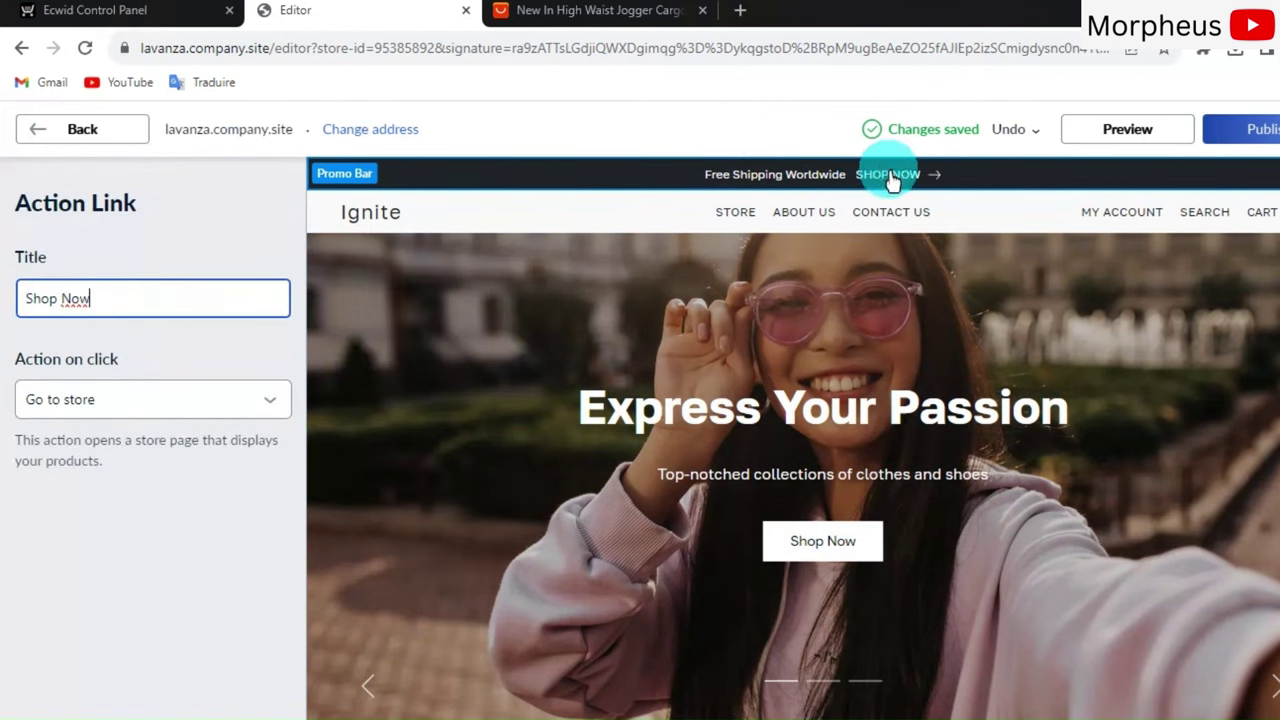
{"action": "left_click", "coordinate": [133, 400]}
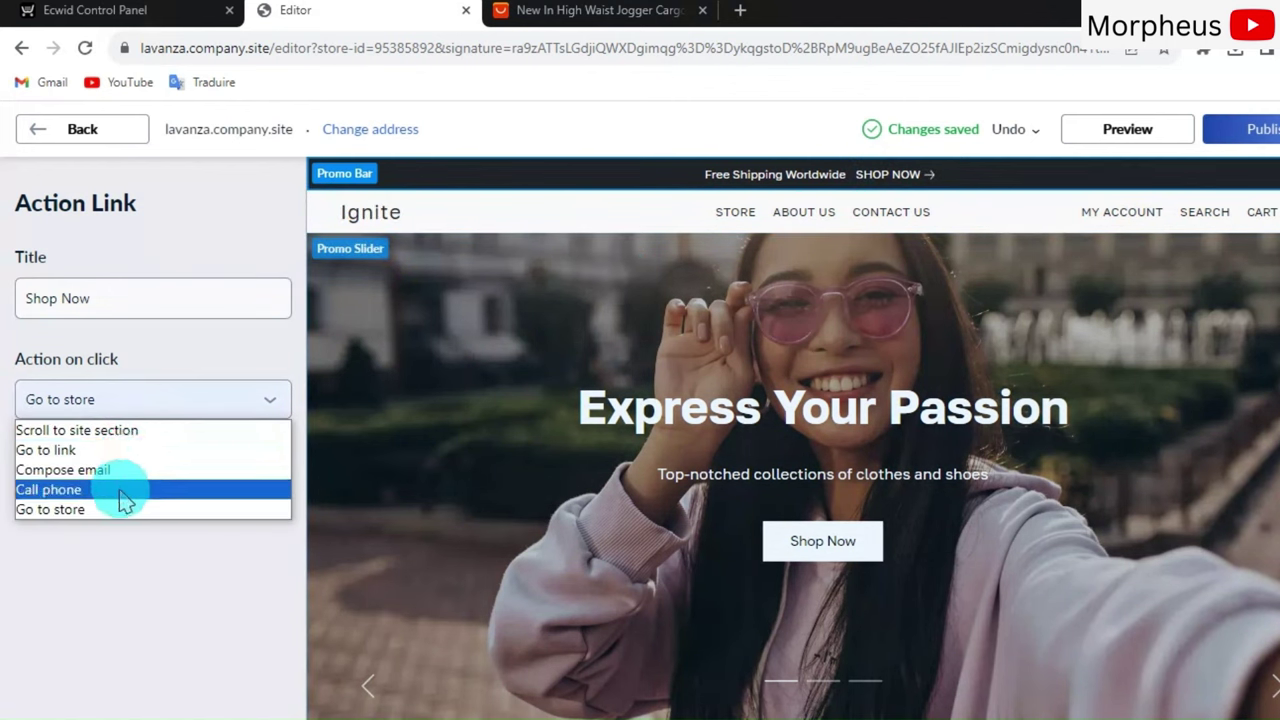
{"action": "left_click", "coordinate": [104, 566]}
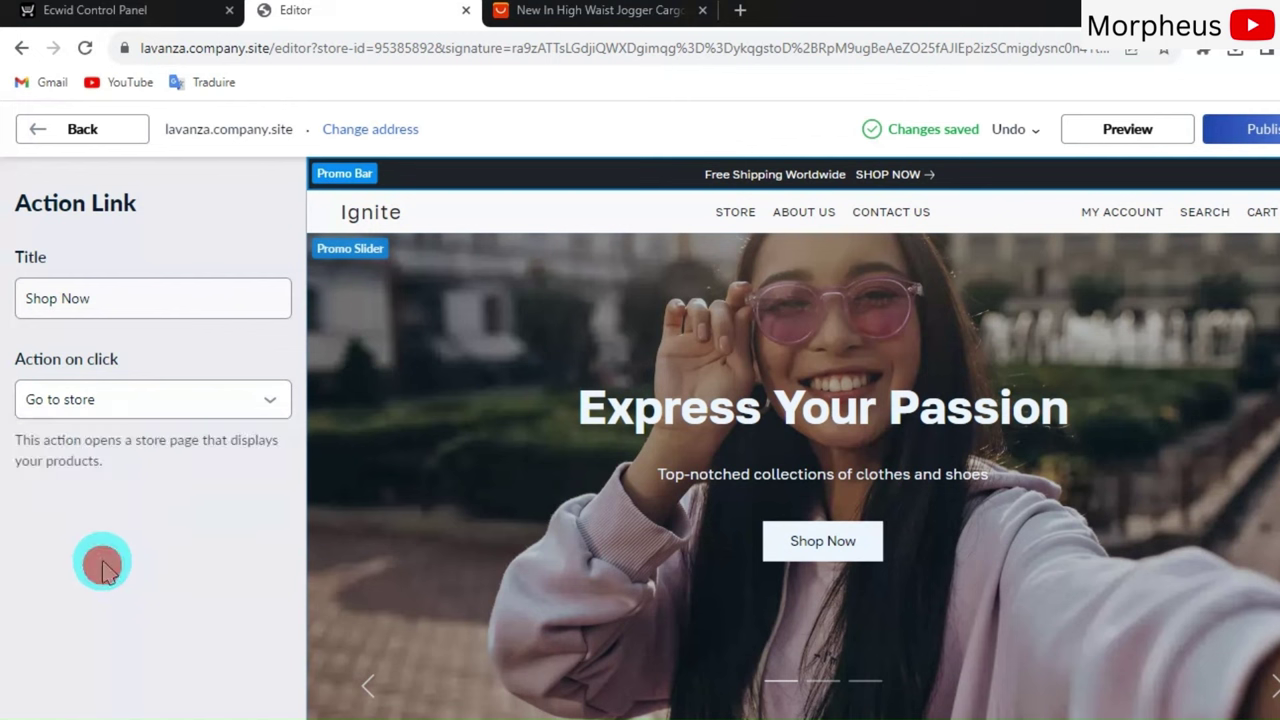
{"action": "left_click", "coordinate": [55, 128]}
{"action": "left_click", "coordinate": [55, 128]}
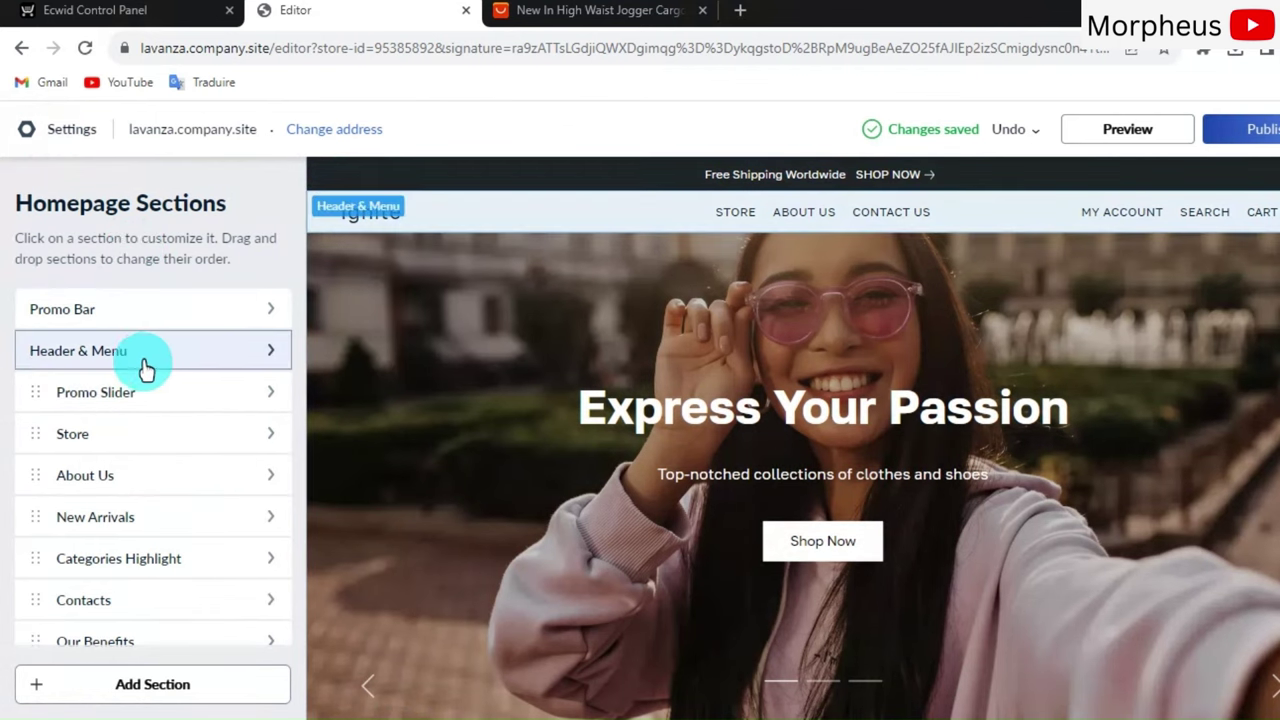
Examine the Promo Bar's background style and color design settings
{"action": "left_click", "coordinate": [152, 318]}
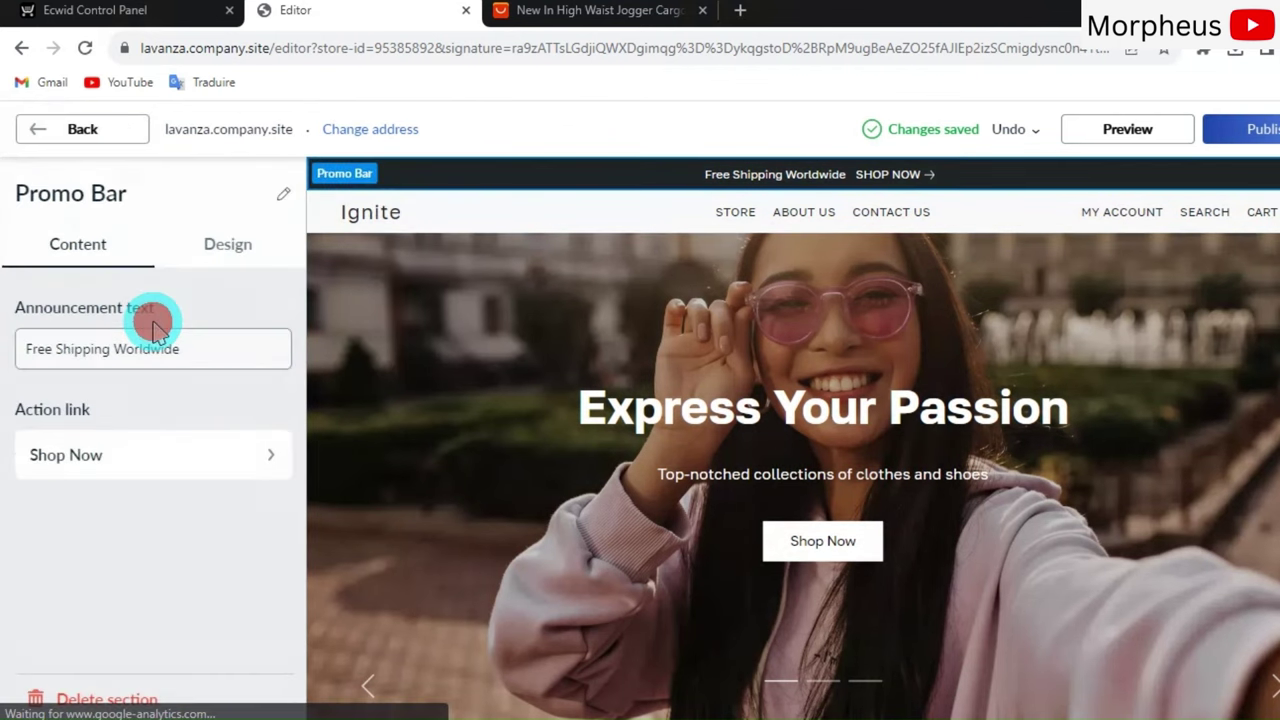
{"action": "left_click", "coordinate": [220, 245]}
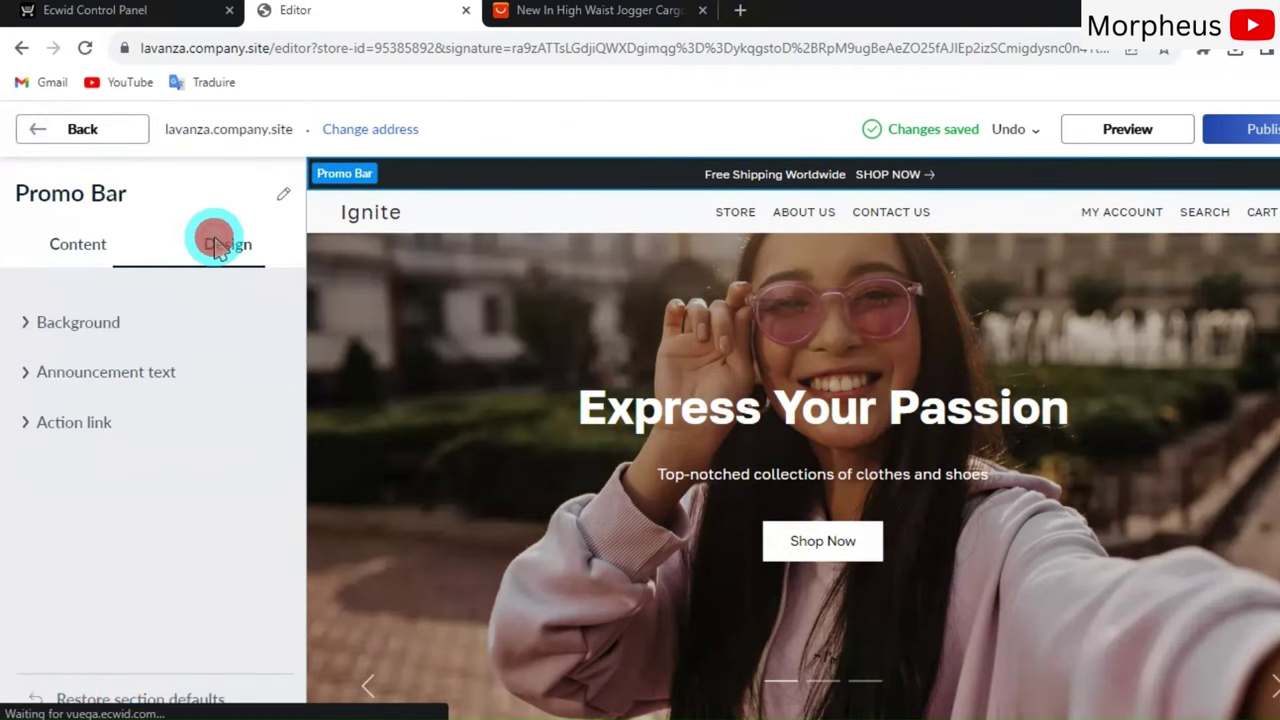
{"action": "left_click", "coordinate": [80, 324]}
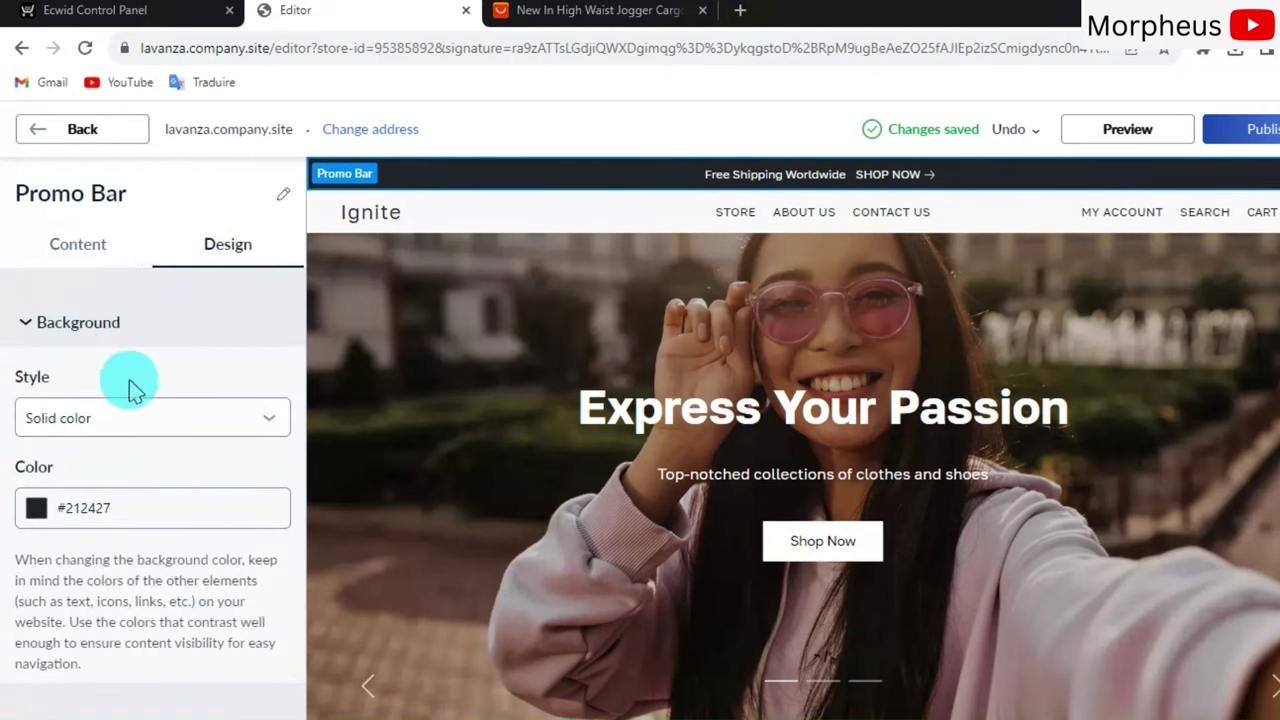
{"action": "scroll", "coordinate": [135, 388], "scroll_direction": "down", "scroll_amount": 1}
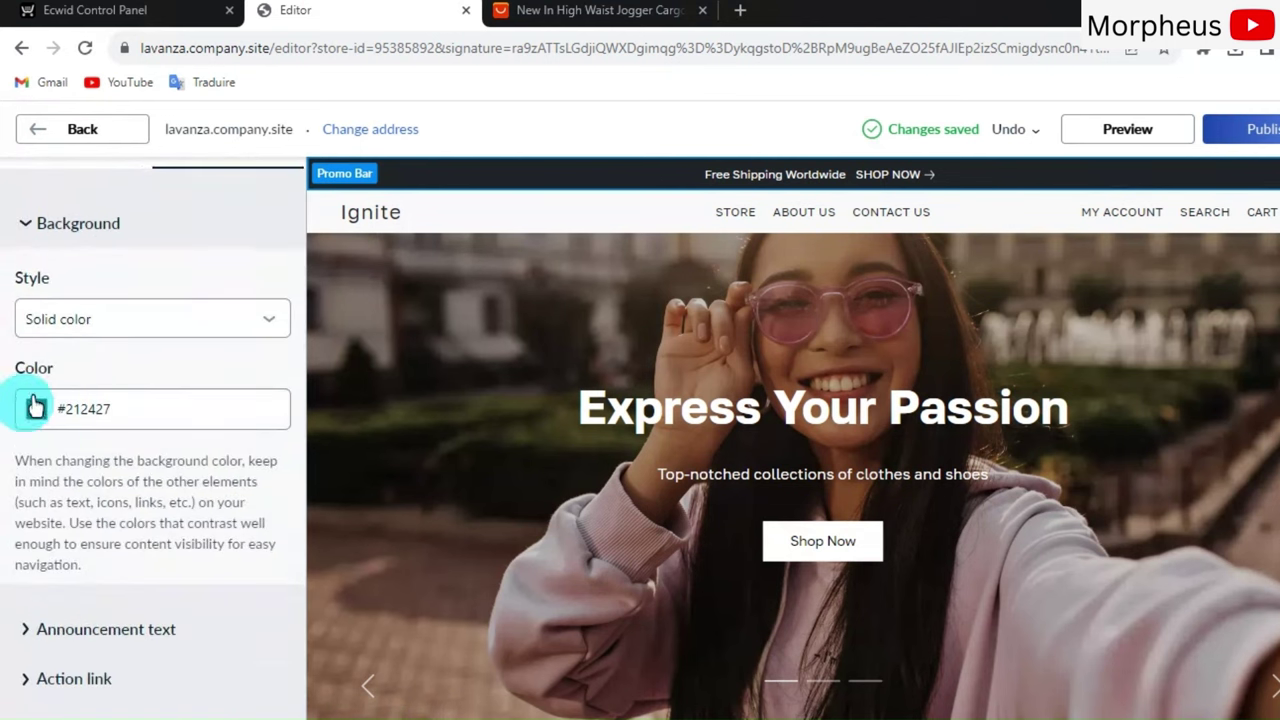
{"action": "scroll", "coordinate": [63, 432], "scroll_direction": "down", "scroll_amount": 1}
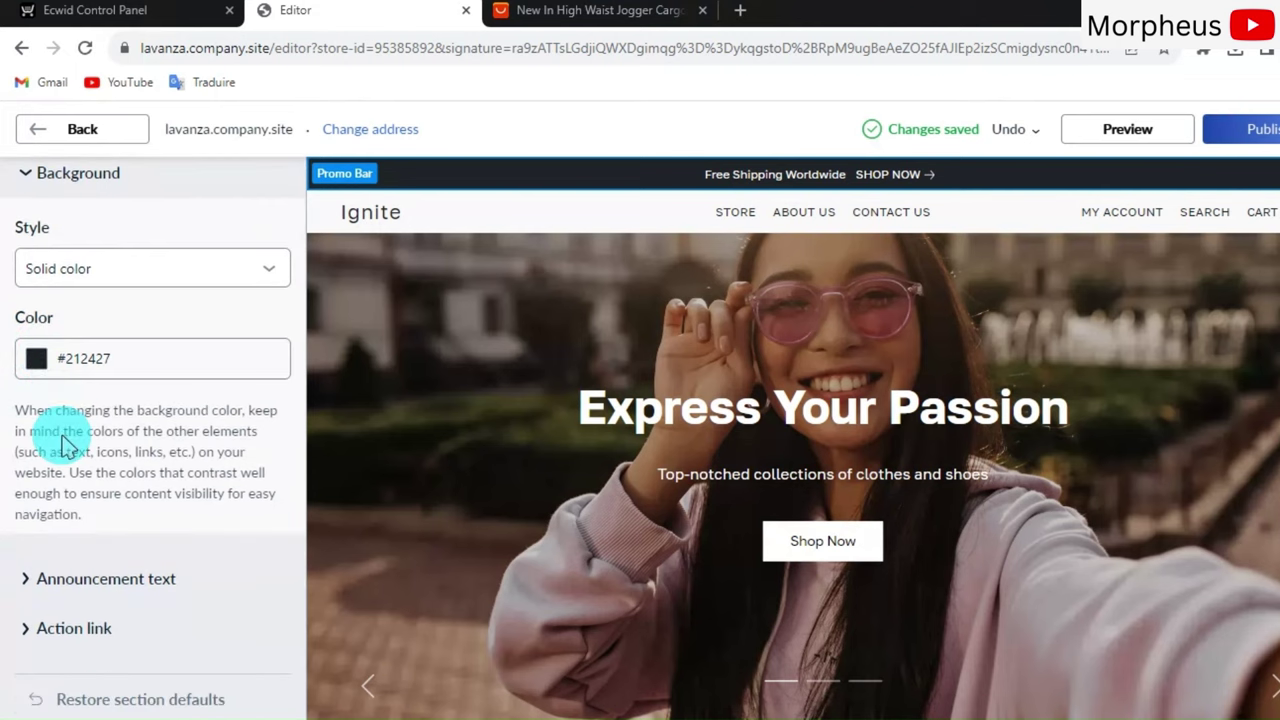
{"action": "scroll", "coordinate": [62, 445], "scroll_direction": "up", "scroll_amount": 2}
{"action": "scroll", "coordinate": [62, 445], "scroll_direction": "up", "scroll_amount": 2}
{"action": "left_click", "coordinate": [50, 129]}
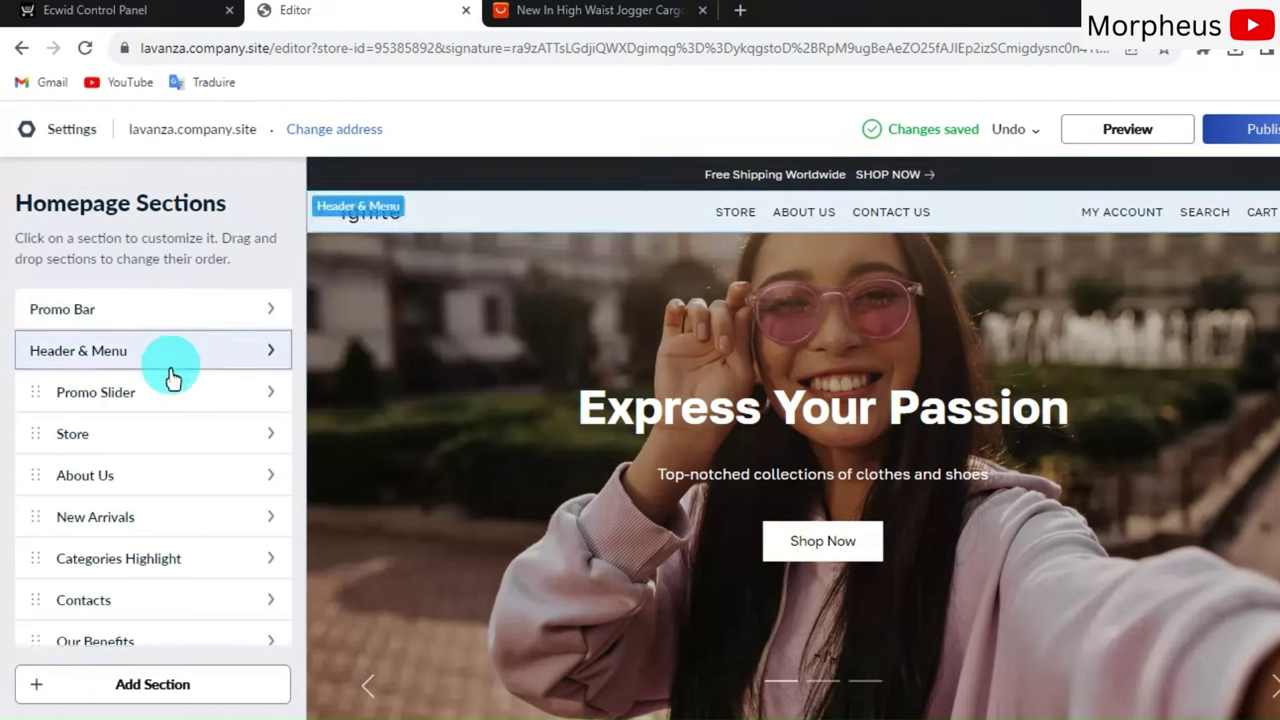
Examine the Header & Menu section's logo and header visibility settings and the items of its navigation menu
{"action": "left_click", "coordinate": [120, 355]}
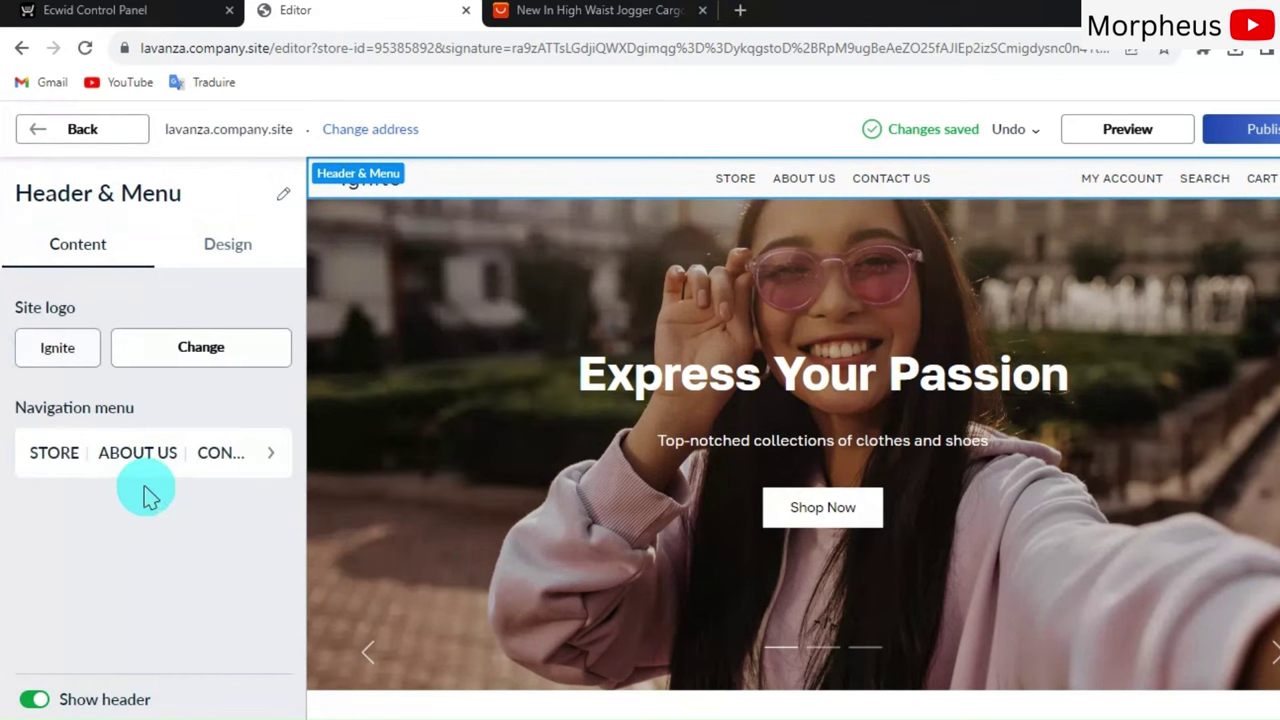
{"action": "left_click", "coordinate": [35, 703]}
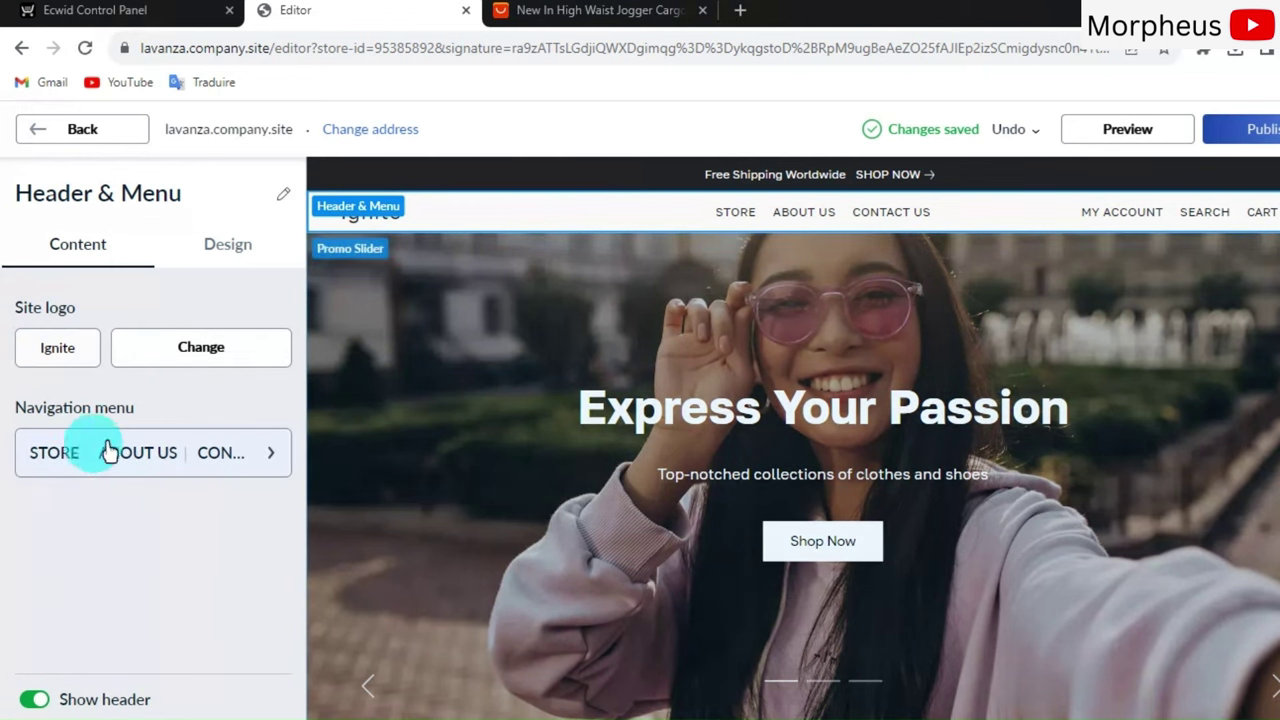
{"action": "left_click", "coordinate": [273, 461]}
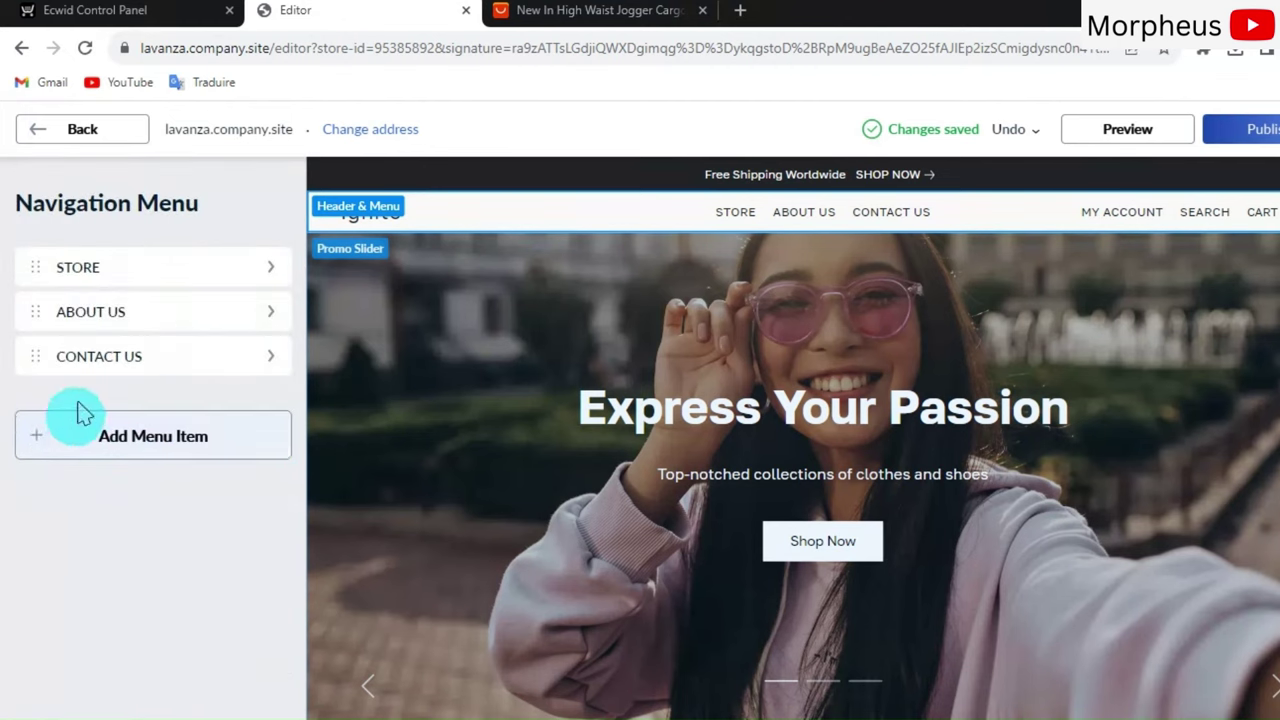
{"action": "left_click", "coordinate": [63, 129]}
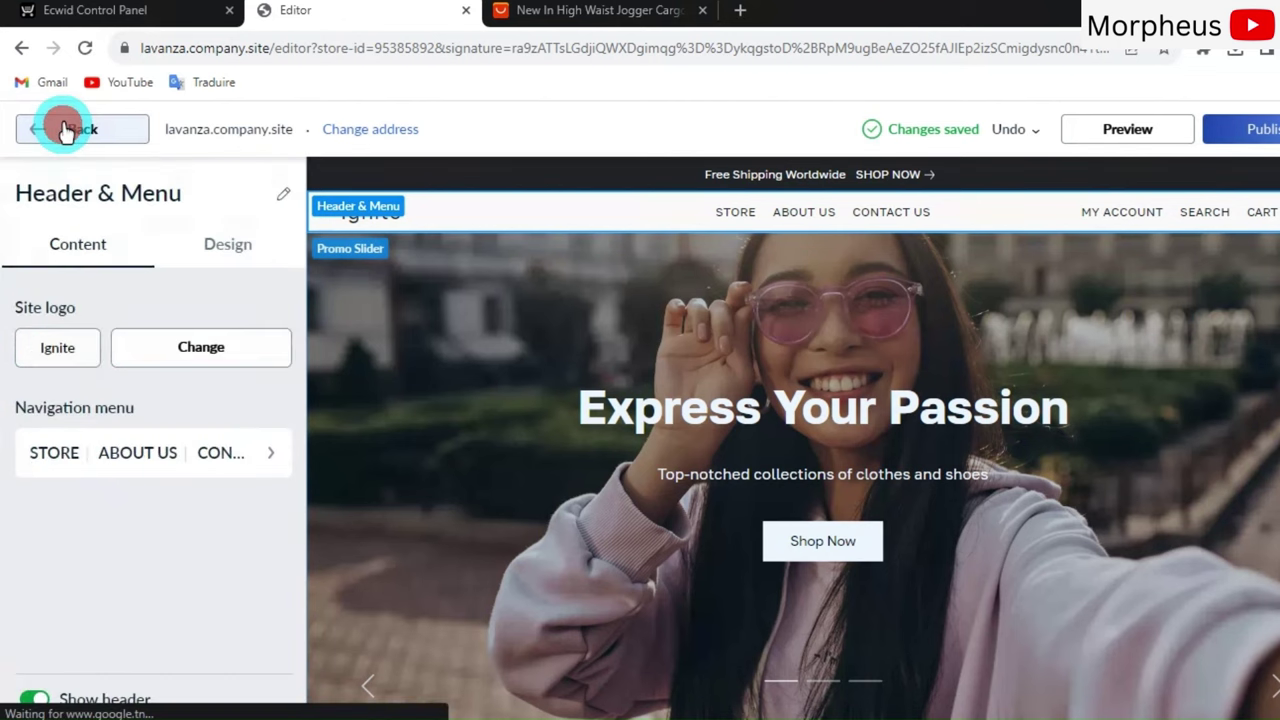
{"action": "left_click", "coordinate": [63, 129]}
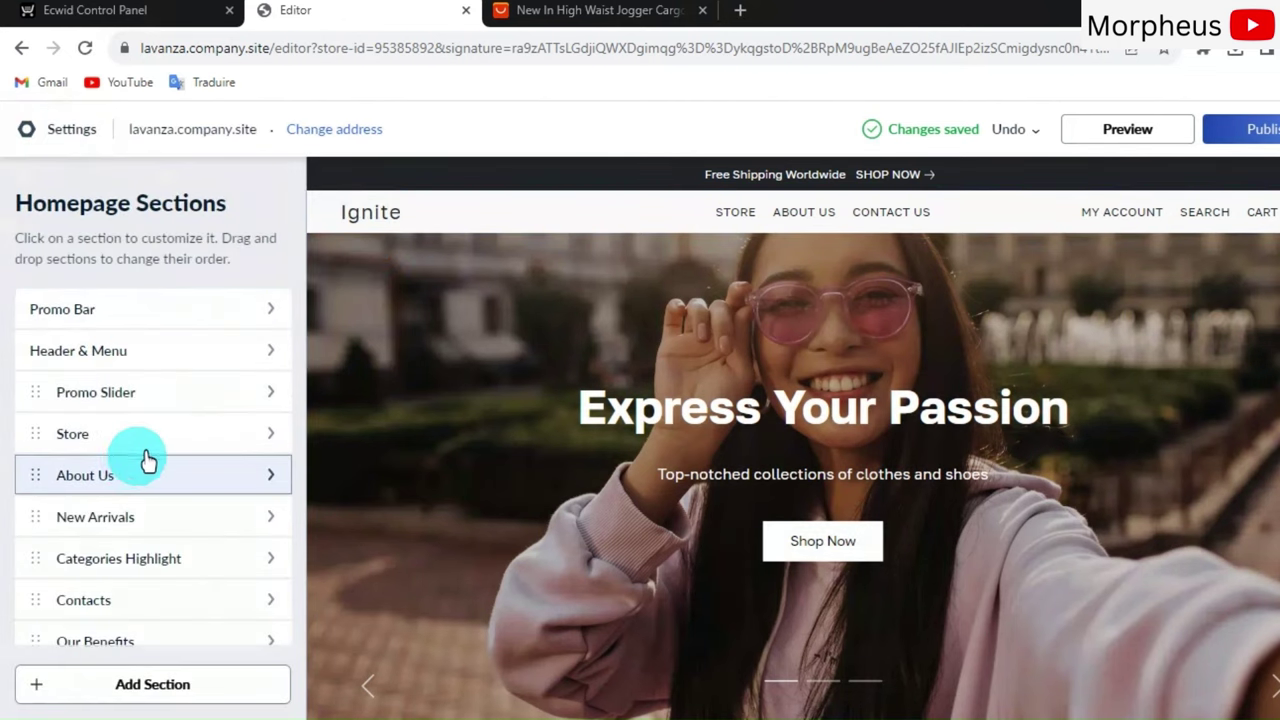
Examine the title, description and image settings of the Promo Slider's "Express Your Passion" slide
{"action": "left_click", "coordinate": [162, 396]}
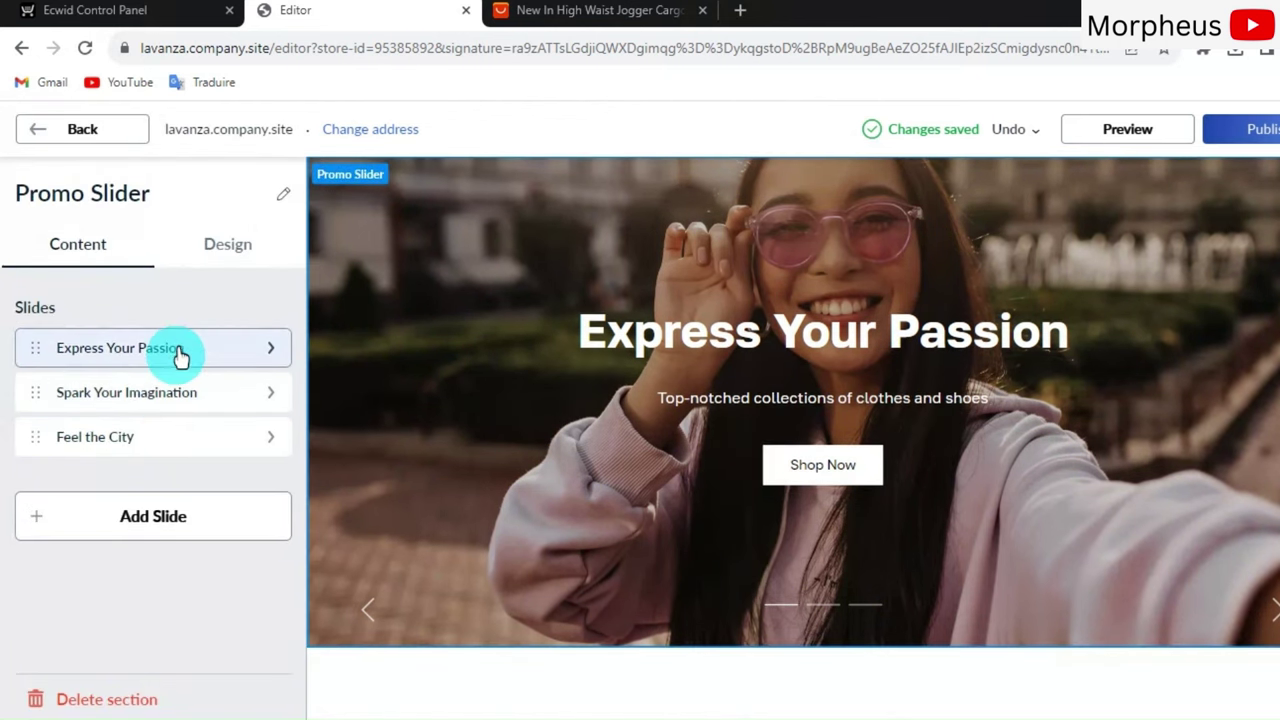
{"action": "left_click", "coordinate": [178, 347]}
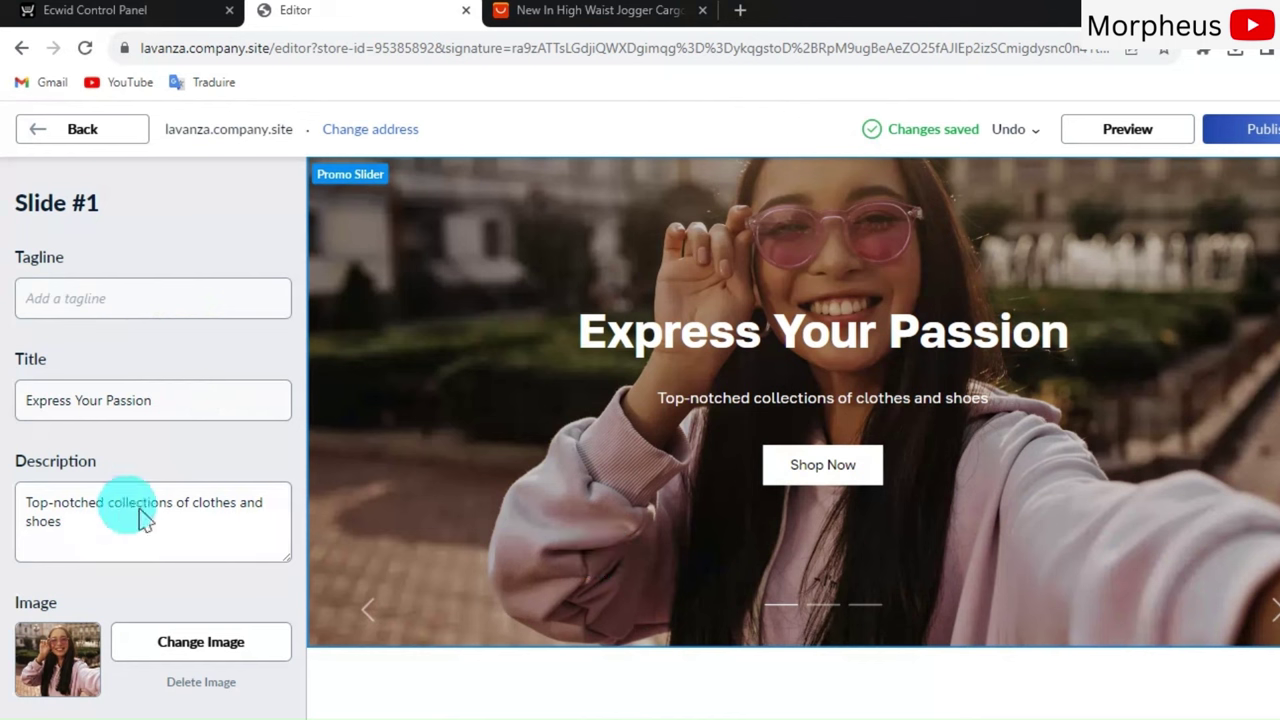
{"action": "left_click", "coordinate": [150, 406]}
{"action": "scroll", "coordinate": [152, 432], "scroll_direction": "down", "scroll_amount": 3}
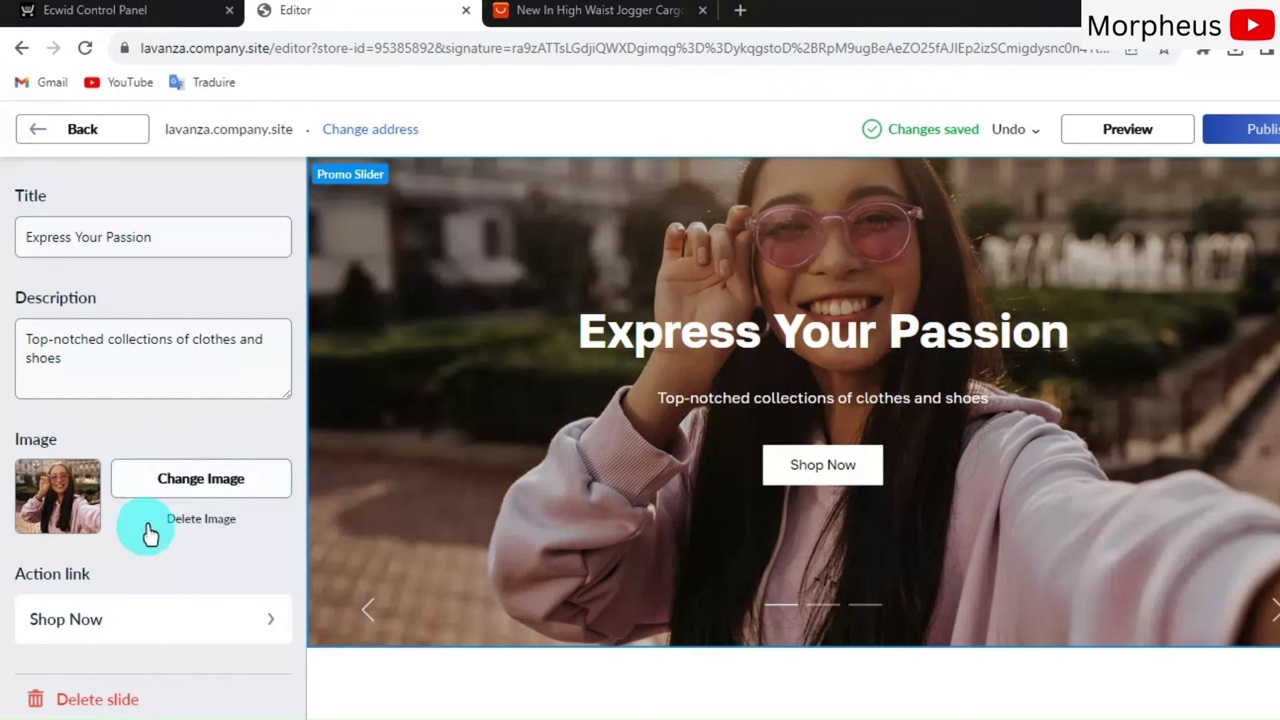
Check the title and on-click actions of the first slide's Shop Now link, keeping Go to store, and return to the homepage sections
{"action": "left_click", "coordinate": [100, 617]}
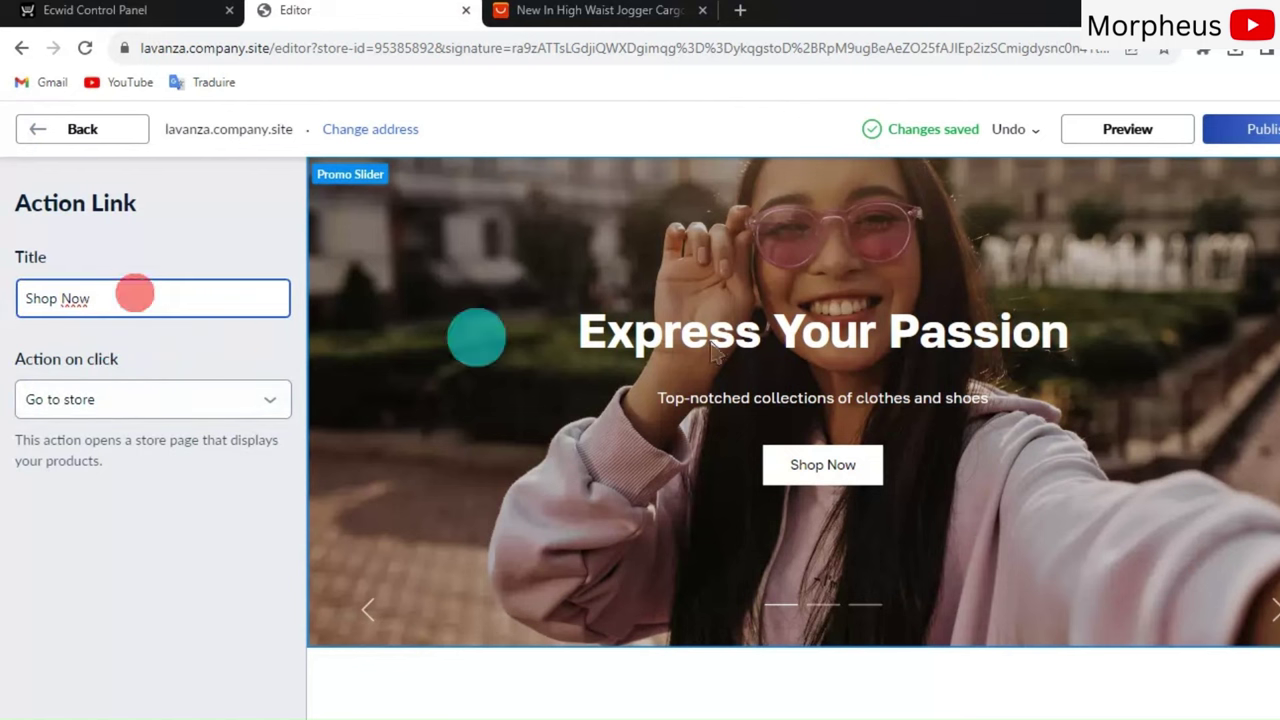
{"action": "left_click", "coordinate": [133, 399]}
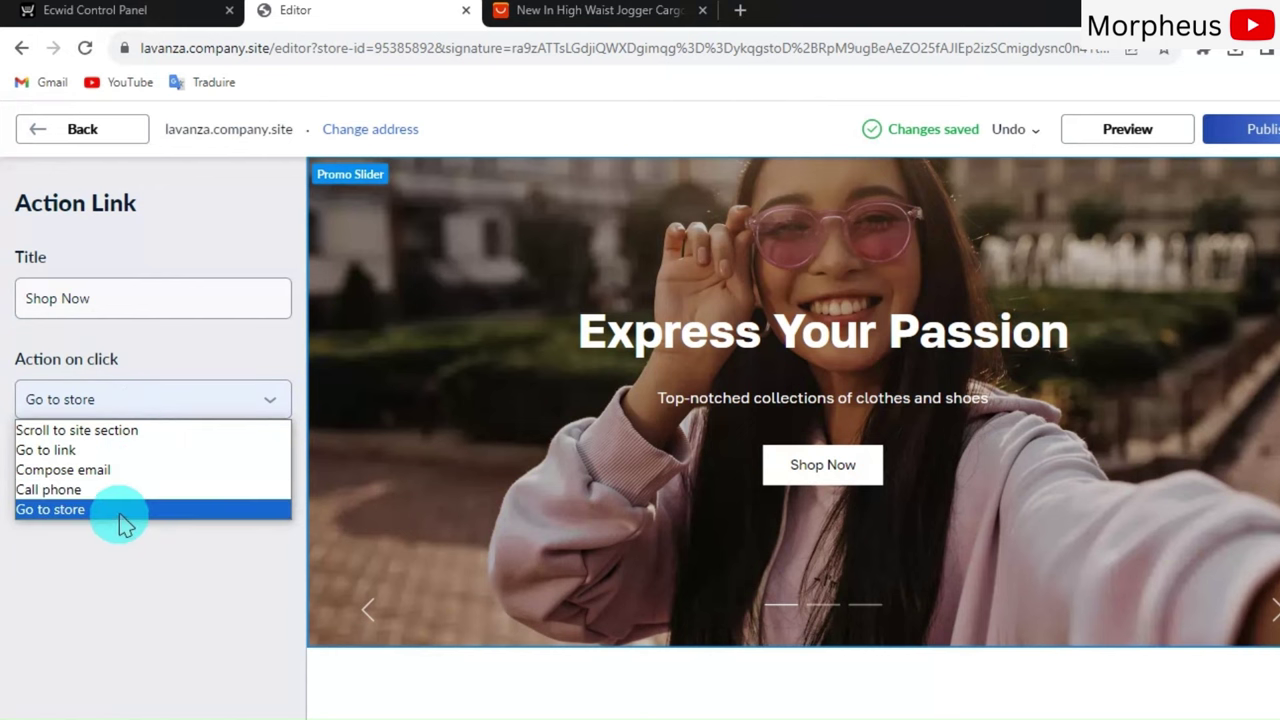
{"action": "left_click", "coordinate": [120, 560]}
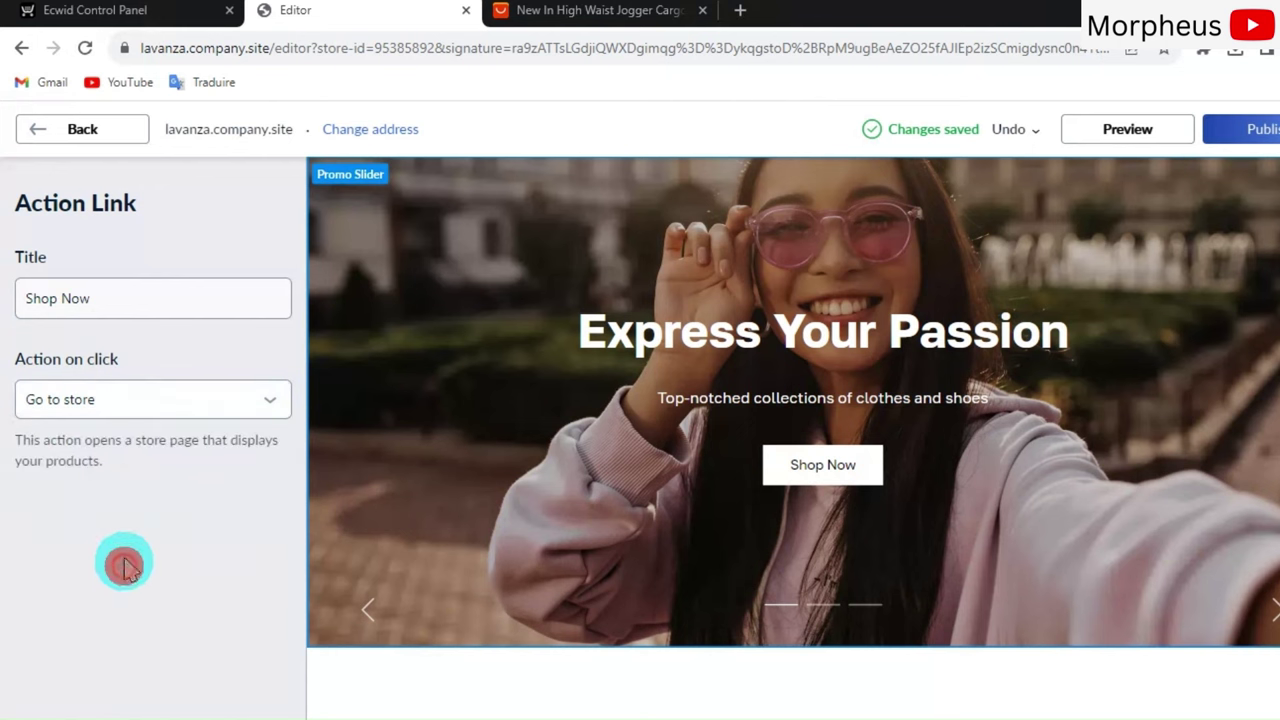
{"action": "left_click", "coordinate": [75, 128]}
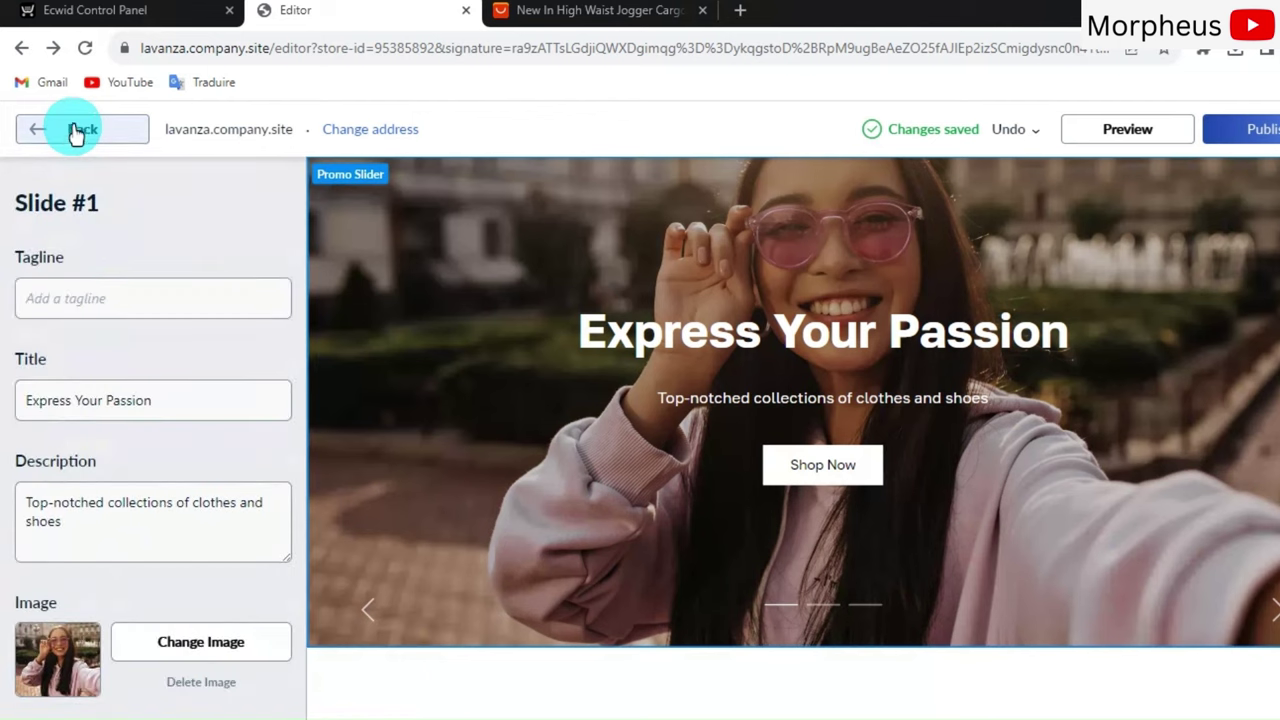
{"action": "left_click", "coordinate": [76, 131]}
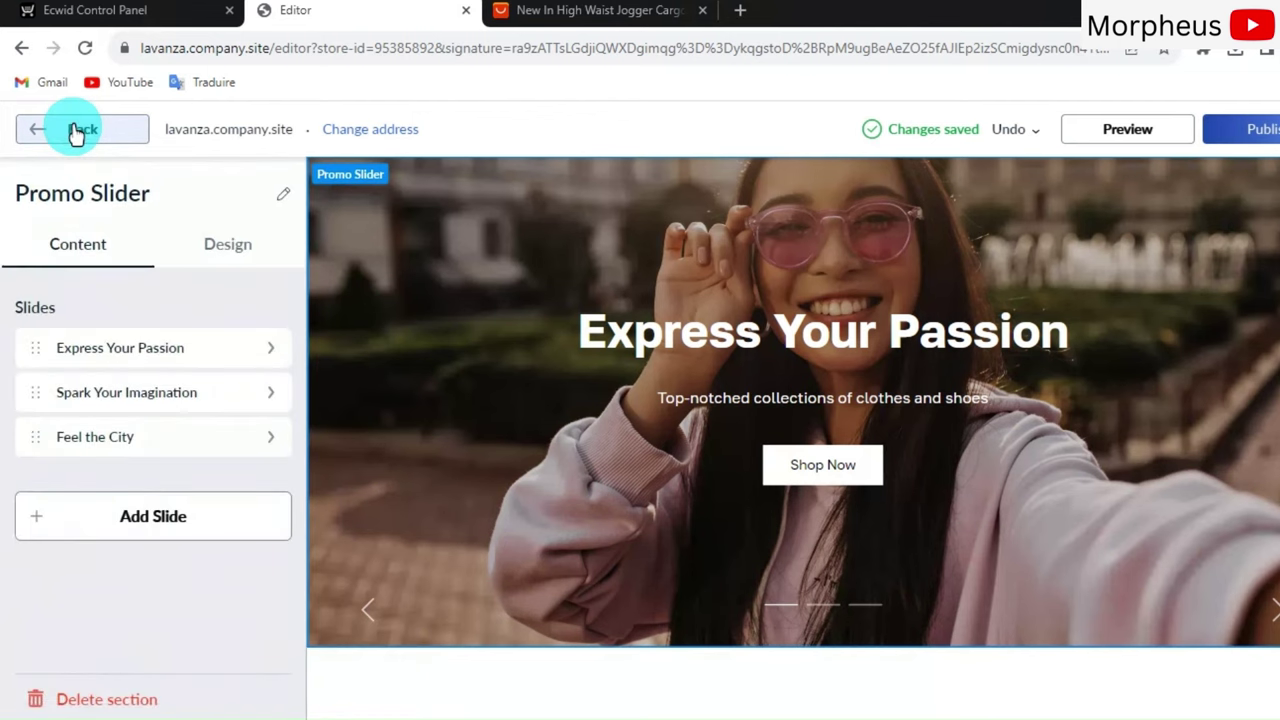
{"action": "left_click", "coordinate": [155, 538]}
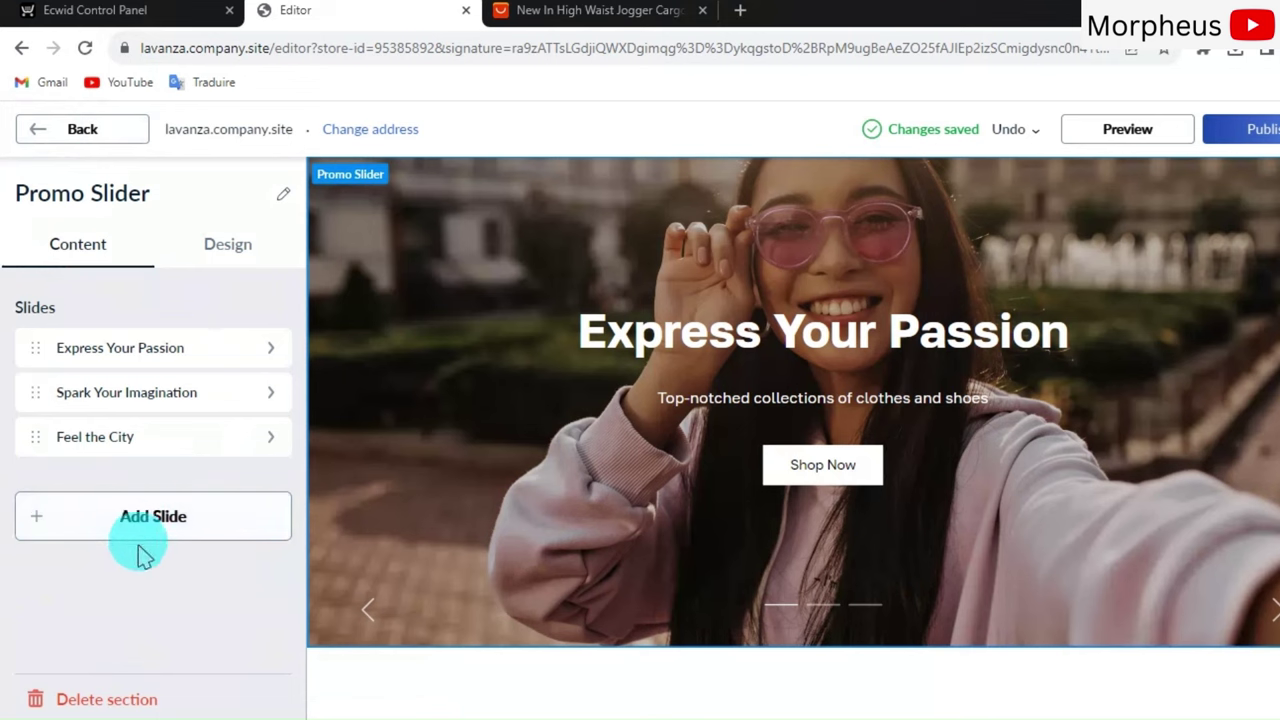
{"action": "left_click", "coordinate": [62, 148]}
{"action": "left_click", "coordinate": [78, 130]}
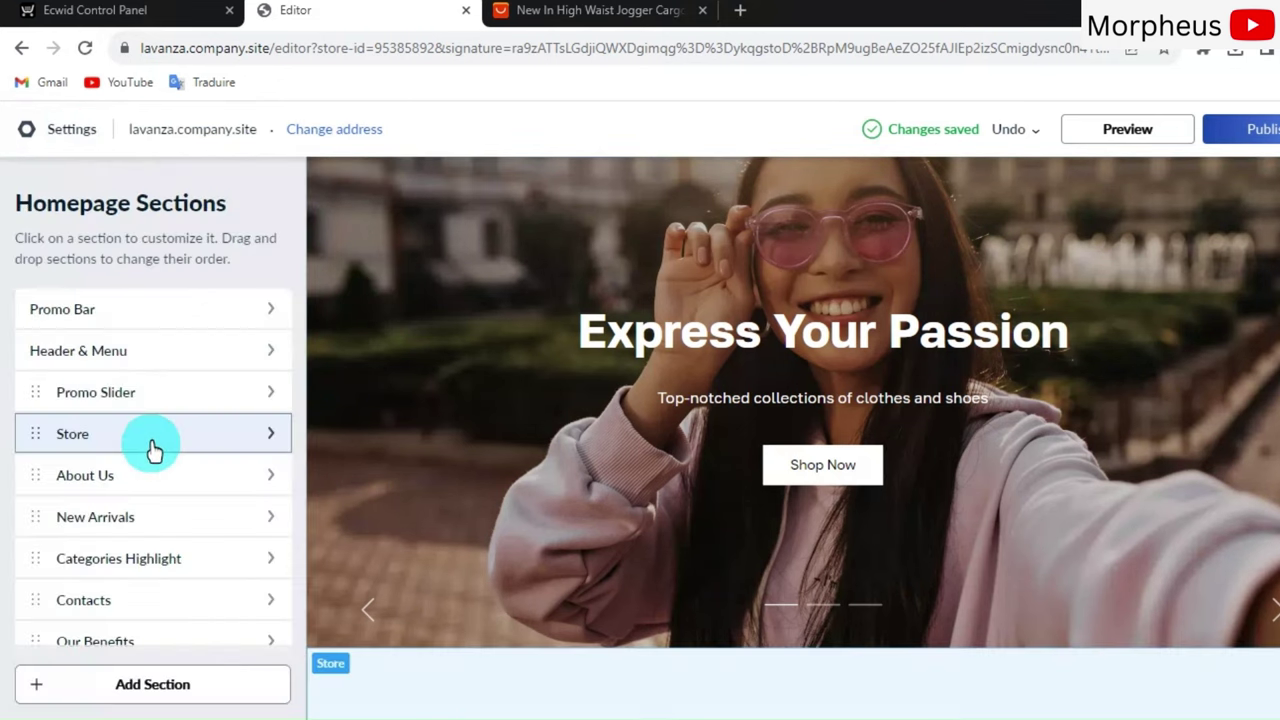
Examine the Store section's Best Sellers content and its design options, and return to the homepage sections
{"action": "left_click", "coordinate": [137, 445]}
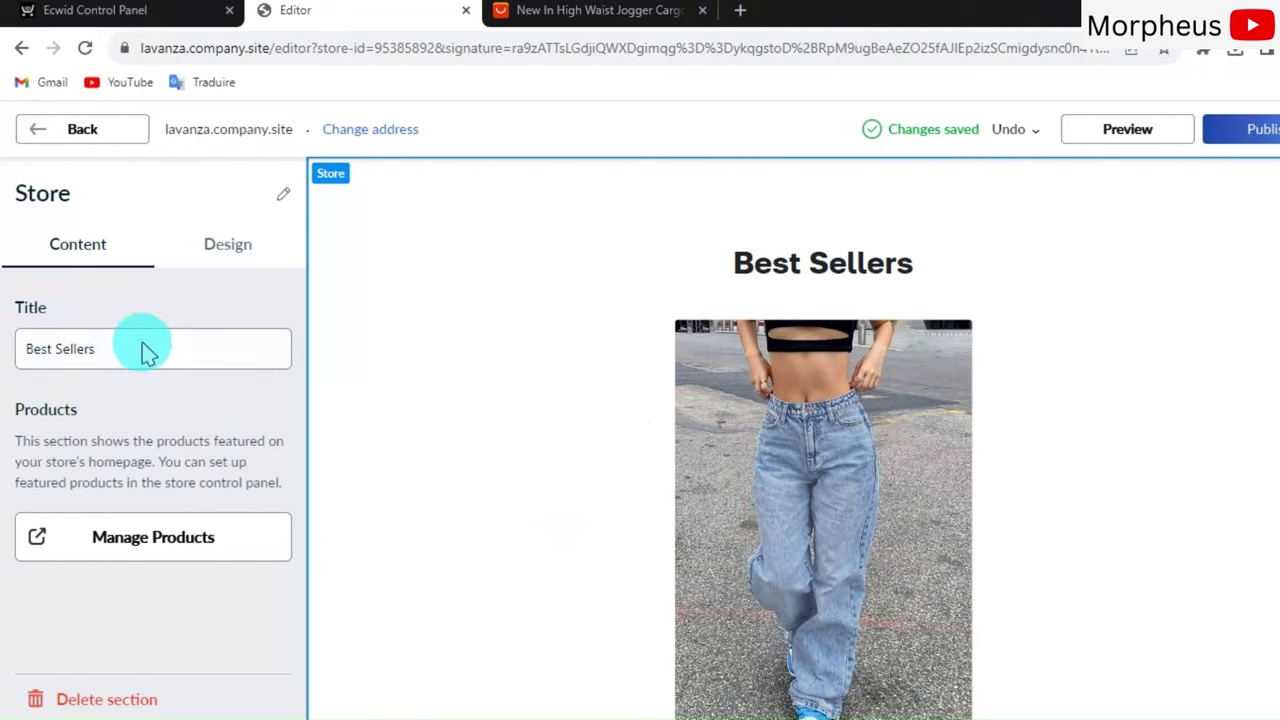
{"action": "left_click", "coordinate": [218, 249]}
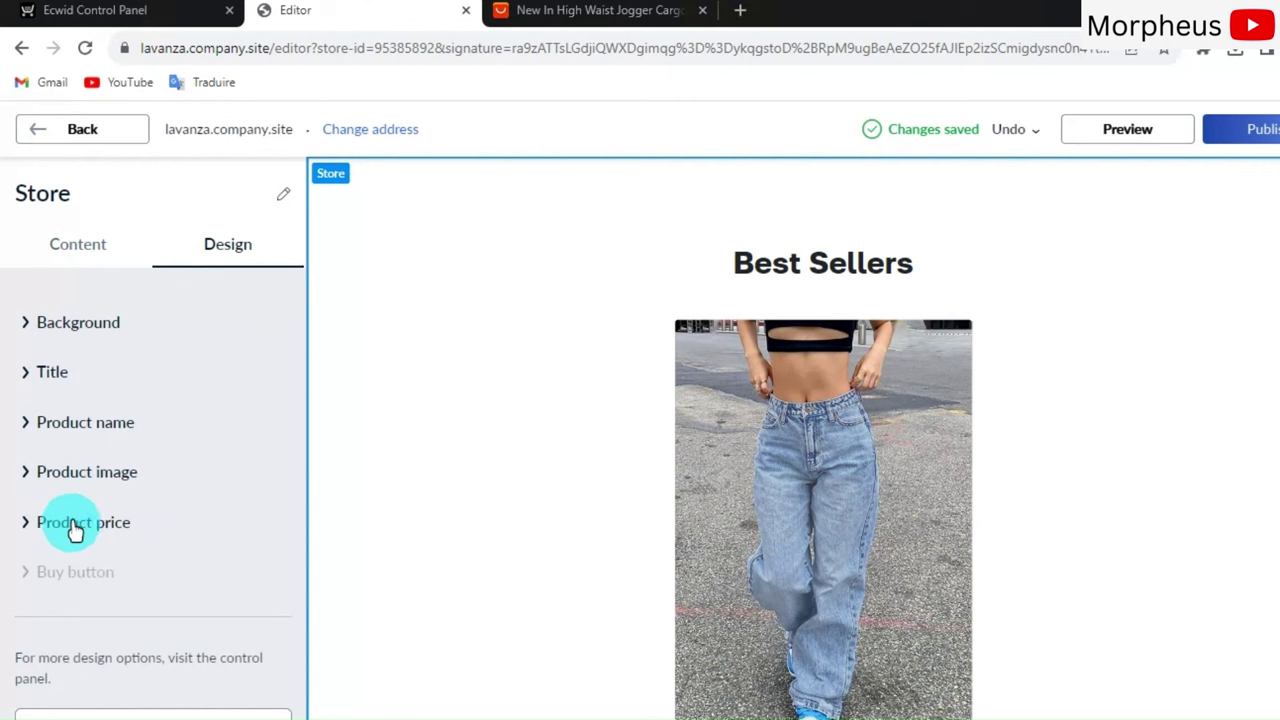
{"action": "scroll", "coordinate": [449, 489], "scroll_direction": "down", "scroll_amount": 3}
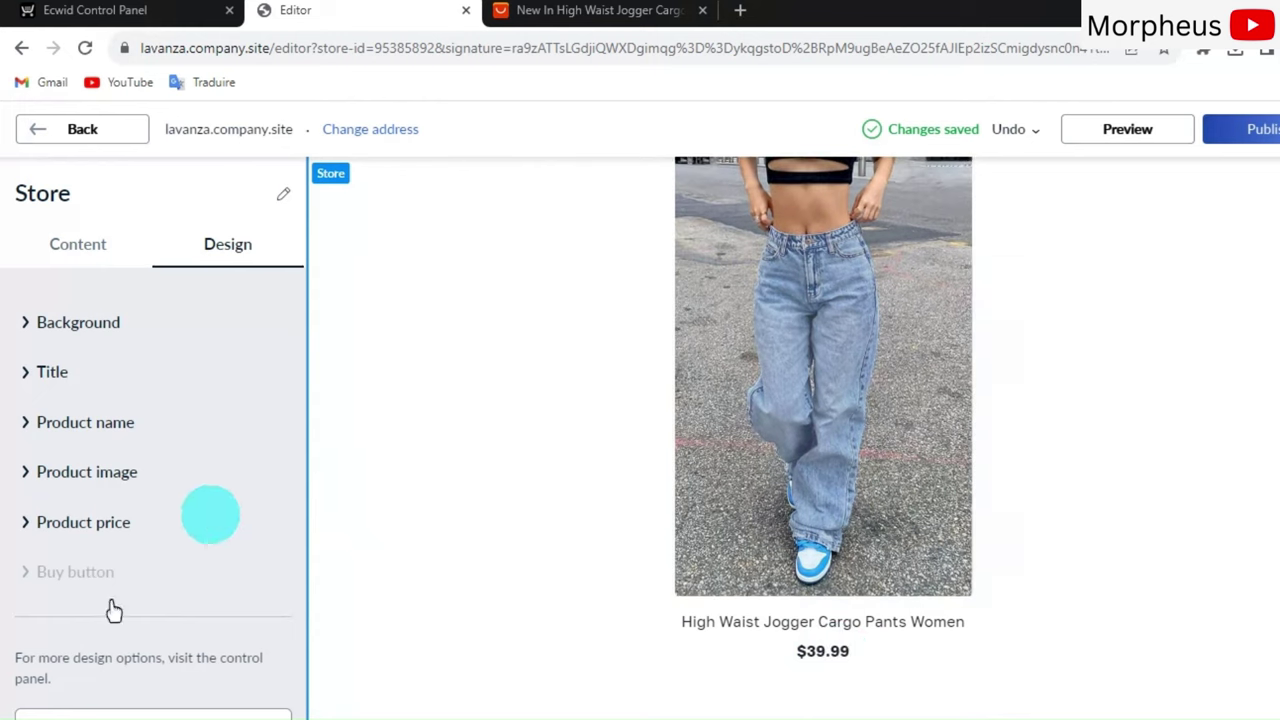
{"action": "key", "text": "Escape"}
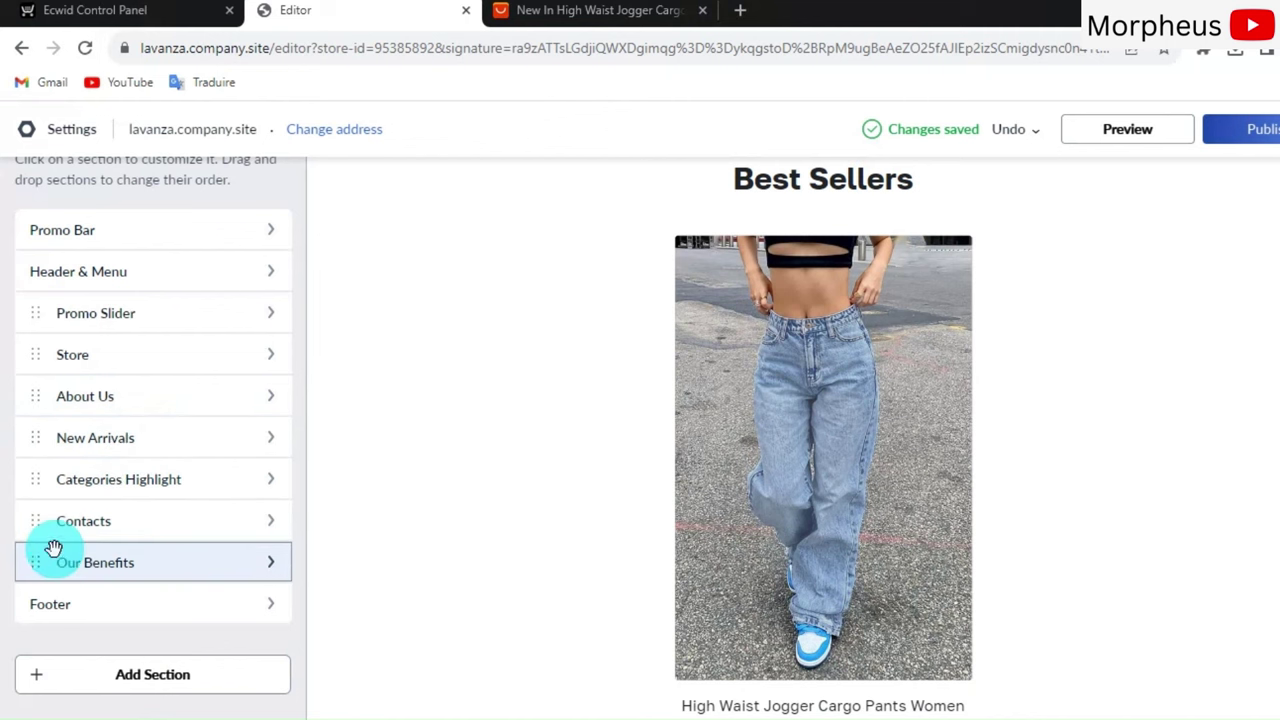
Publish the site from the Footer section's settings and open the published site
{"action": "left_click", "coordinate": [88, 610]}
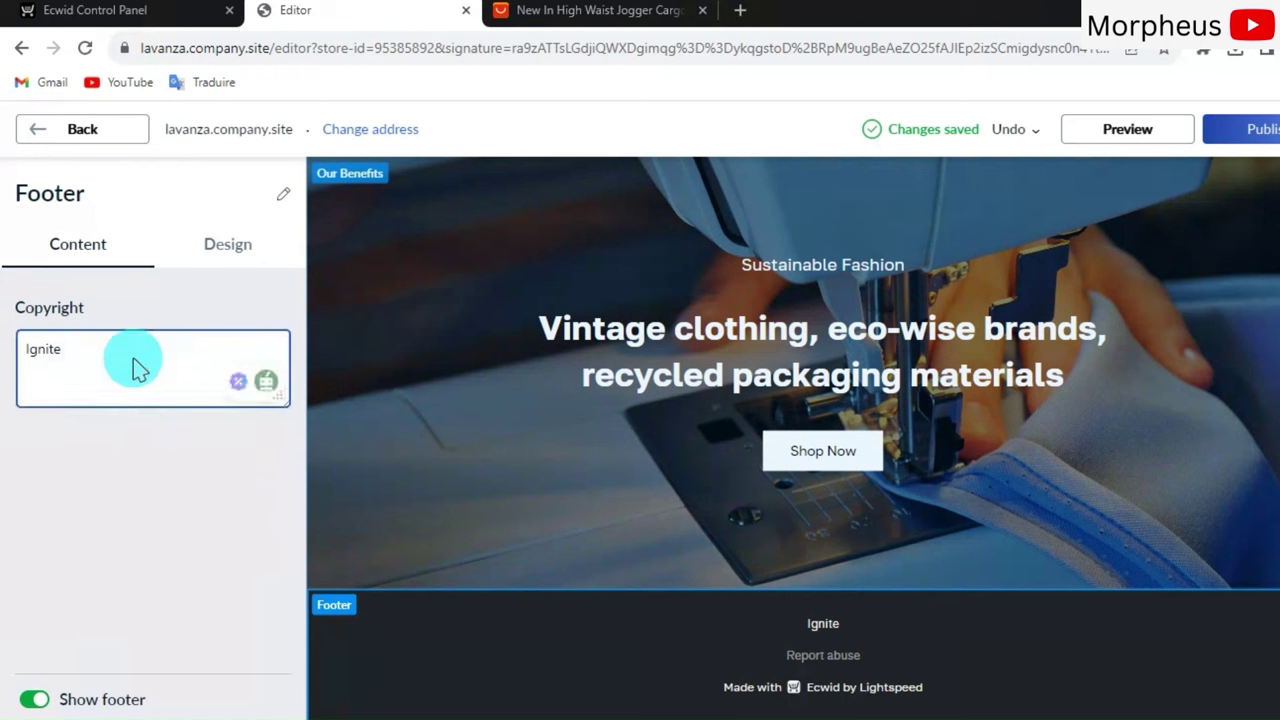
{"action": "left_click", "coordinate": [1263, 132]}
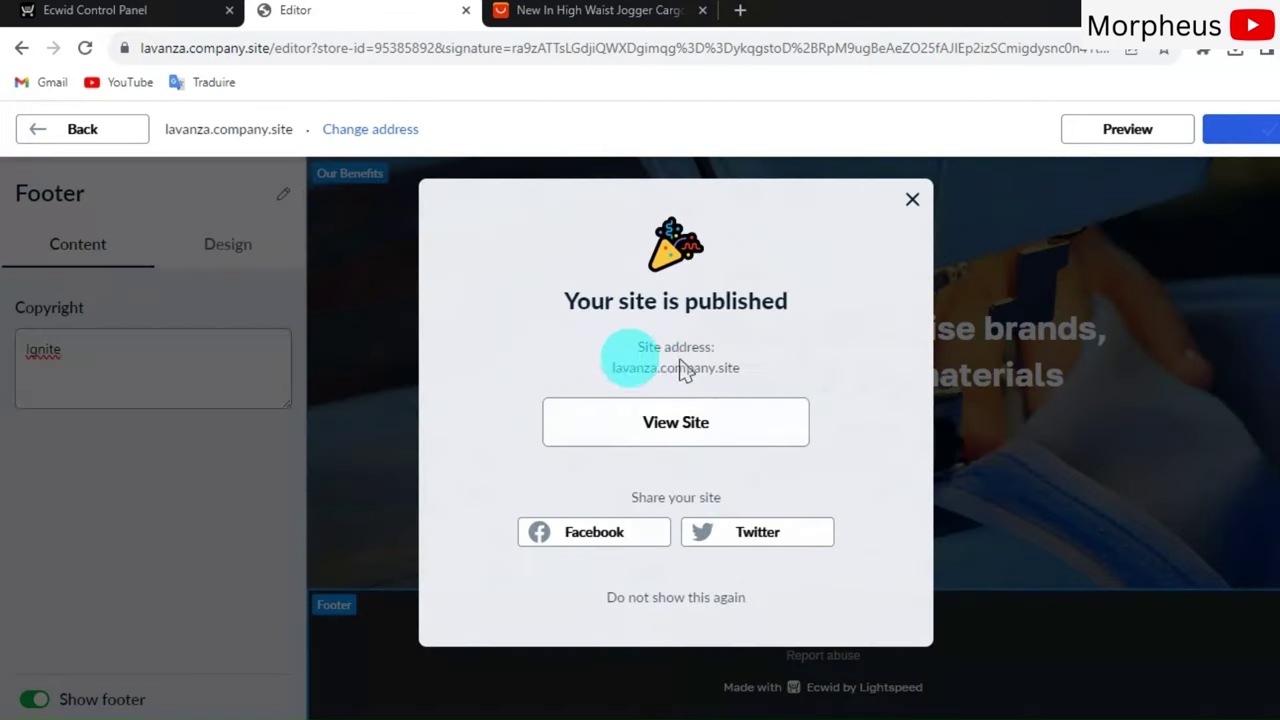
{"action": "left_click", "coordinate": [690, 425]}
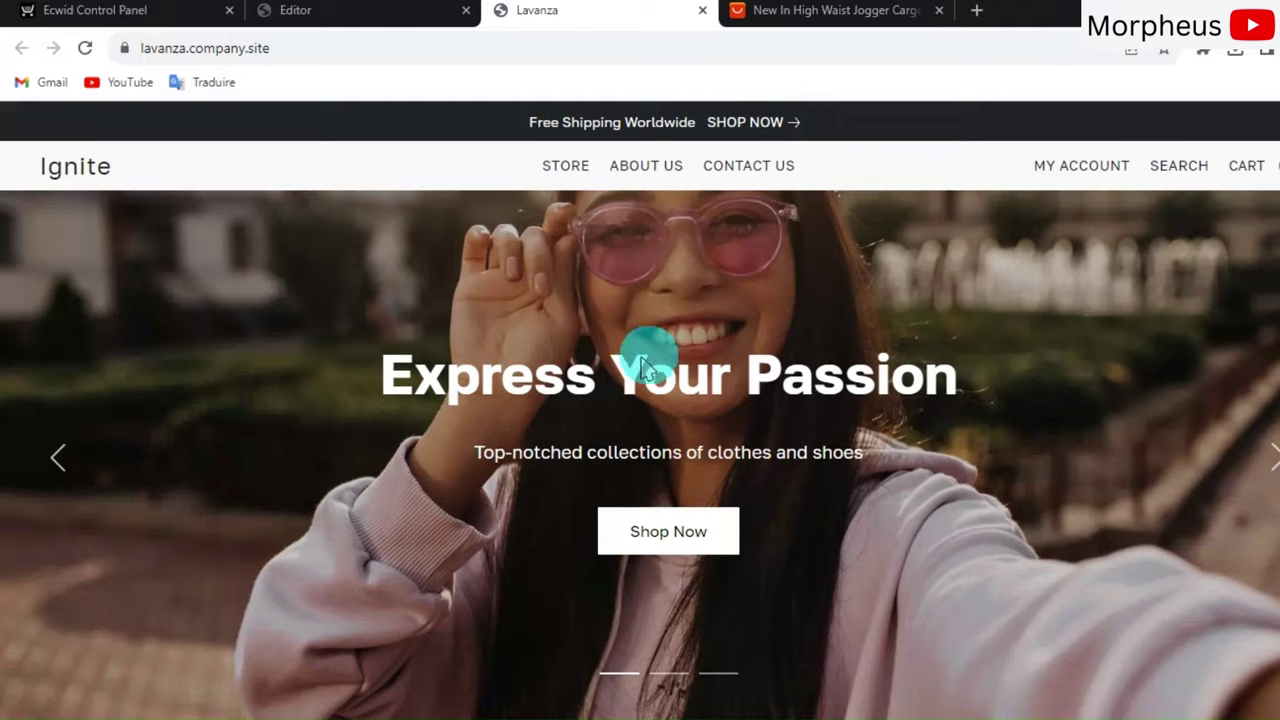
Examine the published Lavanza homepage, including the second promo slide and the sections down to Sustainable Fashion, and return to its beginning
{"action": "scroll", "coordinate": [560, 395], "scroll_direction": "down", "scroll_amount": 1}
{"action": "scroll", "coordinate": [540, 400], "scroll_direction": "up", "scroll_amount": 1}
{"action": "left_click", "coordinate": [1268, 455]}
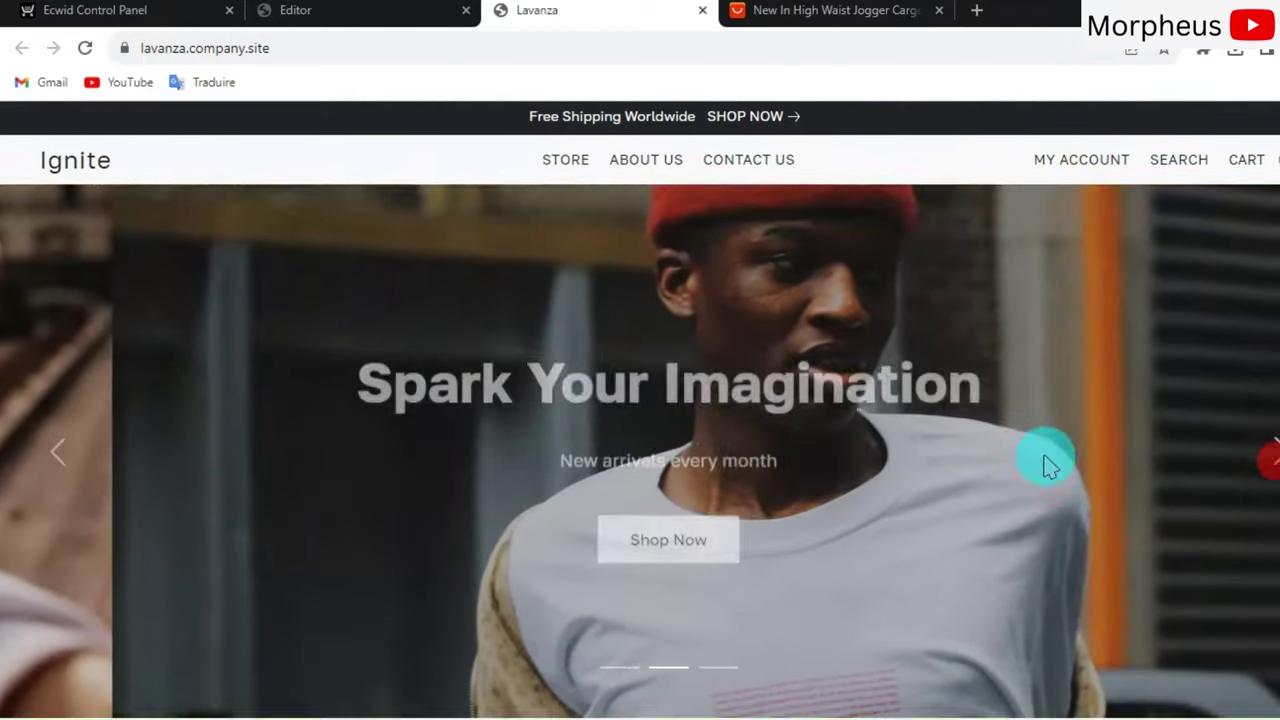
{"action": "scroll", "coordinate": [991, 457], "scroll_direction": "down", "scroll_amount": 9}
{"action": "scroll", "coordinate": [931, 453], "scroll_direction": "down", "scroll_amount": 5}
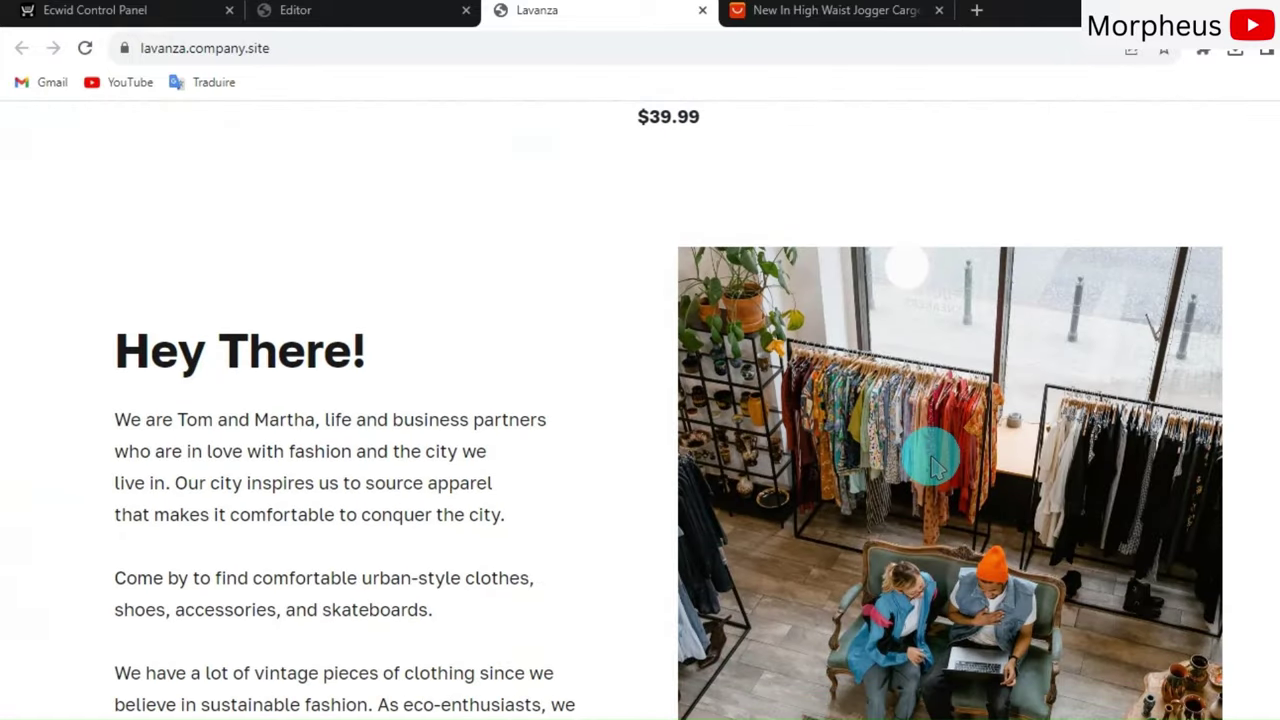
{"action": "scroll", "coordinate": [929, 460], "scroll_direction": "down", "scroll_amount": 7}
{"action": "scroll", "coordinate": [920, 495], "scroll_direction": "down", "scroll_amount": 13}
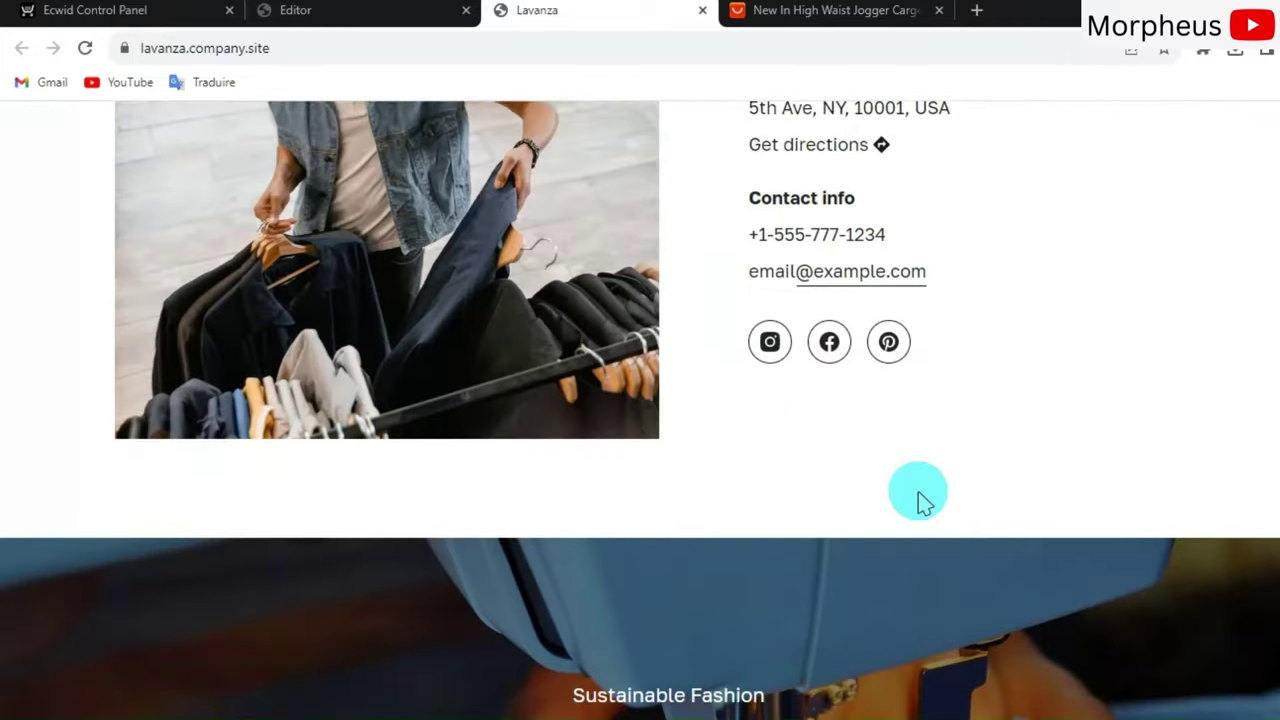
{"action": "scroll", "coordinate": [900, 493], "scroll_direction": "up", "scroll_amount": 20}
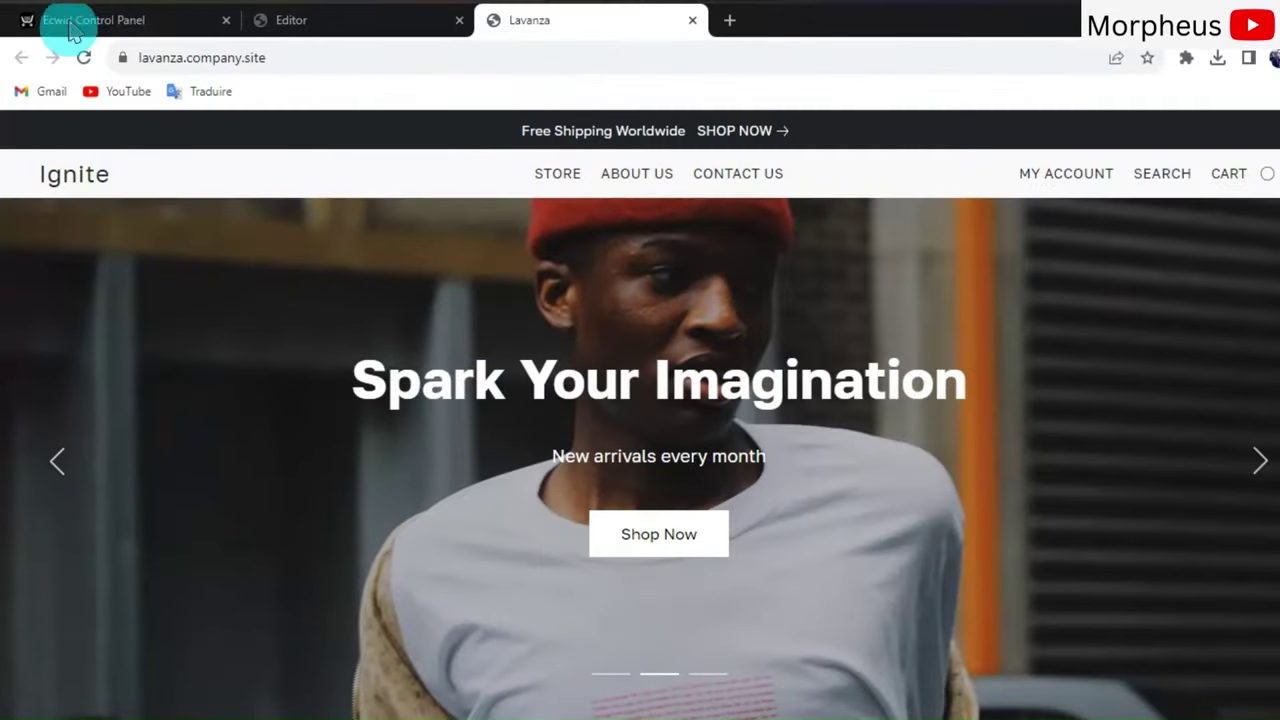
Switch to the Ecwid Control Panel and examine the Stripe, PayPal, Square and manual payment methods available in the sales channel overview
{"action": "left_click", "coordinate": [70, 30]}
{"action": "scroll", "coordinate": [110, 520], "scroll_direction": "down", "scroll_amount": 2}
{"action": "left_click", "coordinate": [137, 441]}
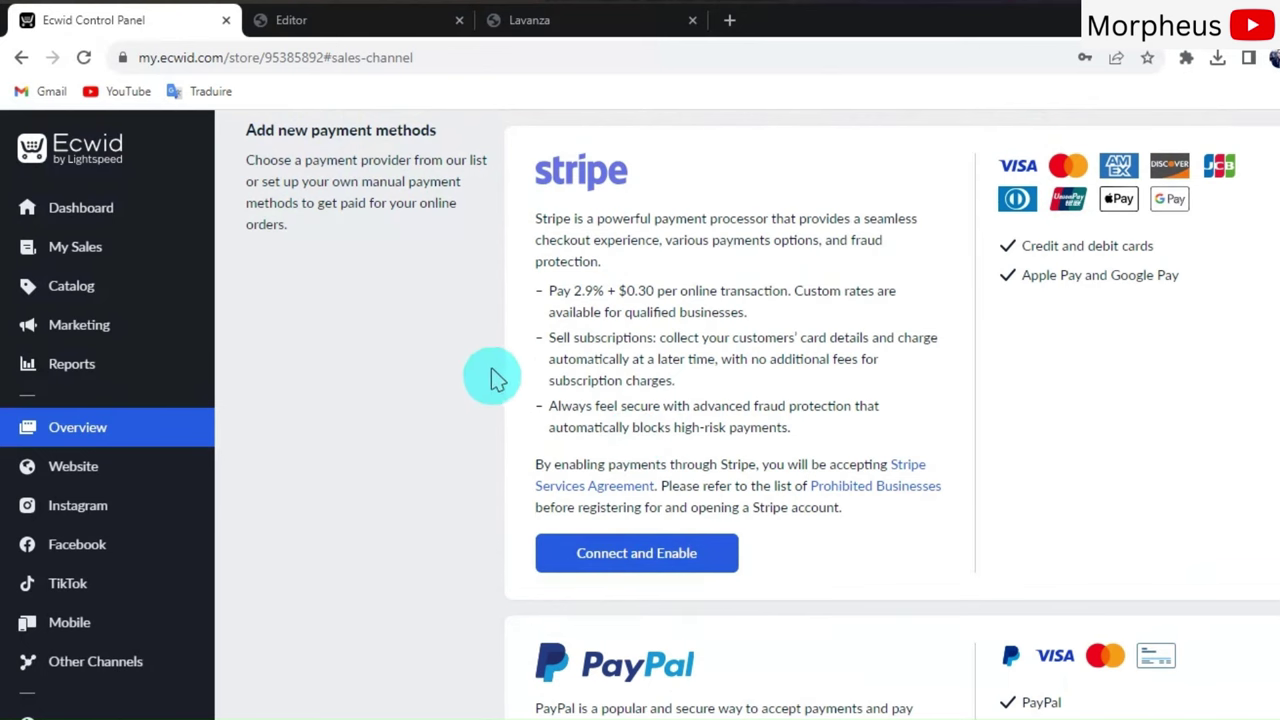
{"action": "scroll", "coordinate": [580, 362], "scroll_direction": "down", "scroll_amount": 4}
{"action": "scroll", "coordinate": [650, 357], "scroll_direction": "up", "scroll_amount": 4}
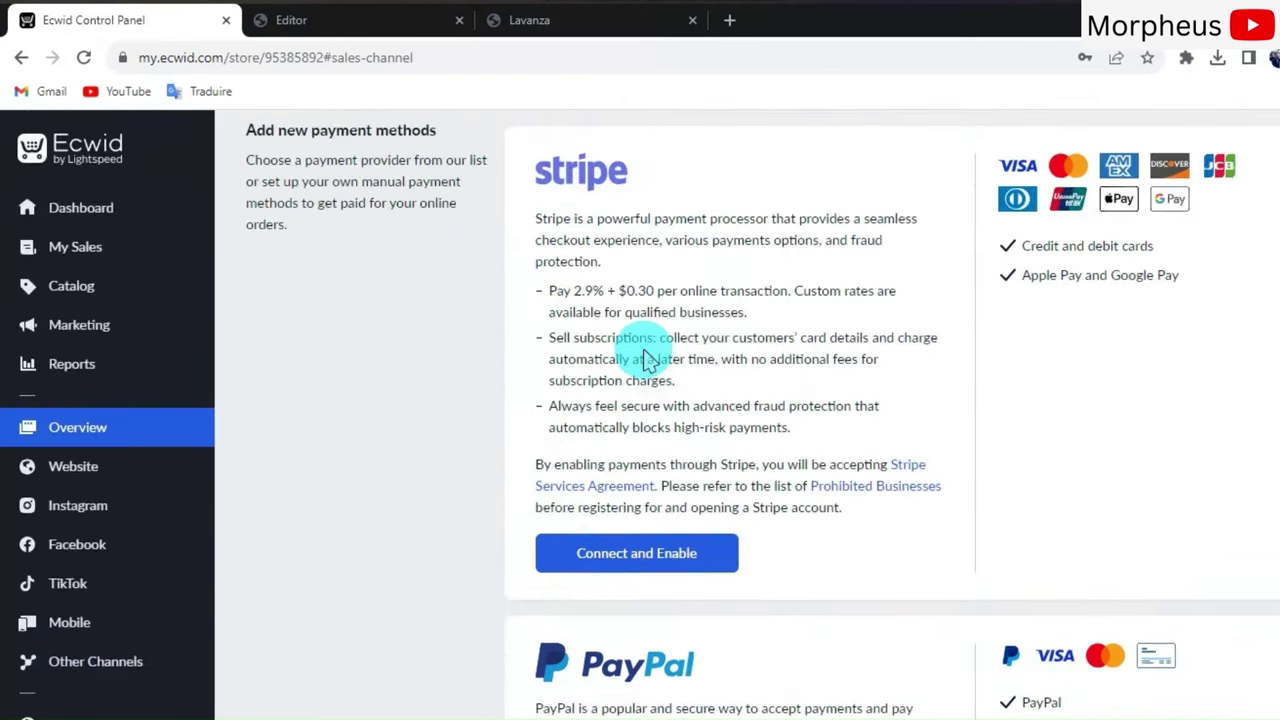
{"action": "scroll", "coordinate": [643, 371], "scroll_direction": "down", "scroll_amount": 8}
{"action": "scroll", "coordinate": [688, 380], "scroll_direction": "up", "scroll_amount": 8}
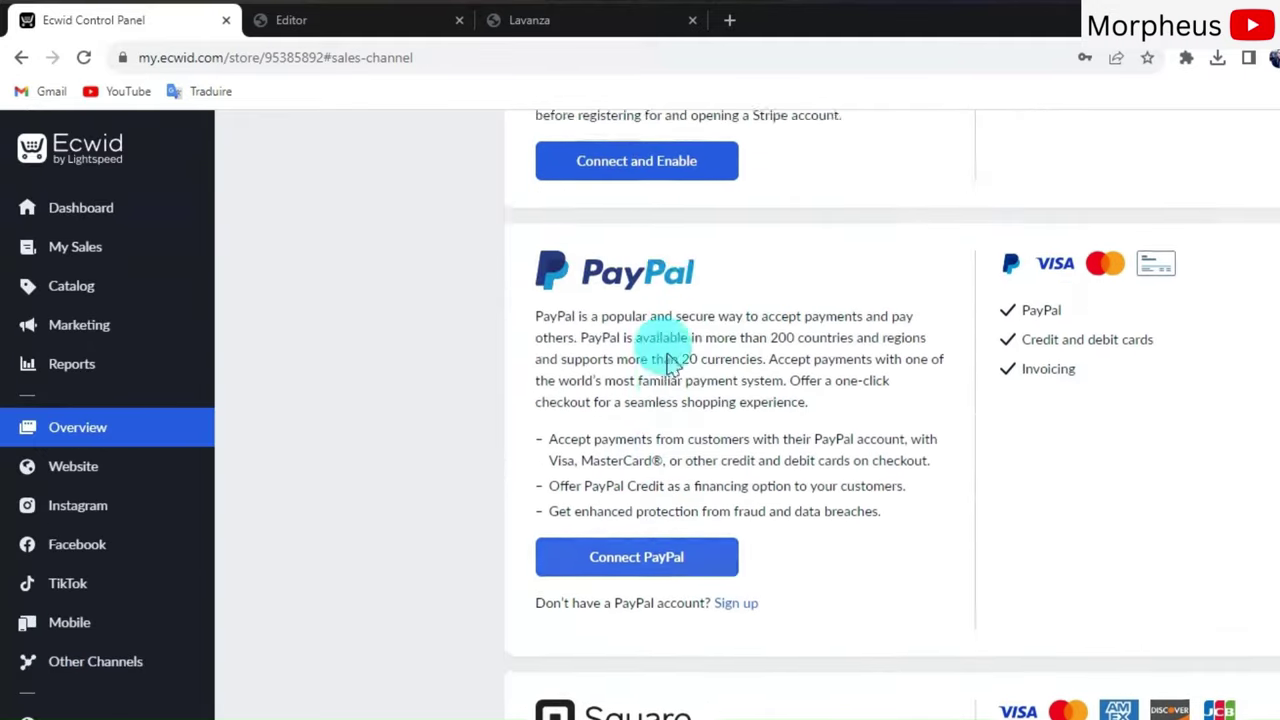
{"action": "scroll", "coordinate": [600, 316], "scroll_direction": "down", "scroll_amount": 10}
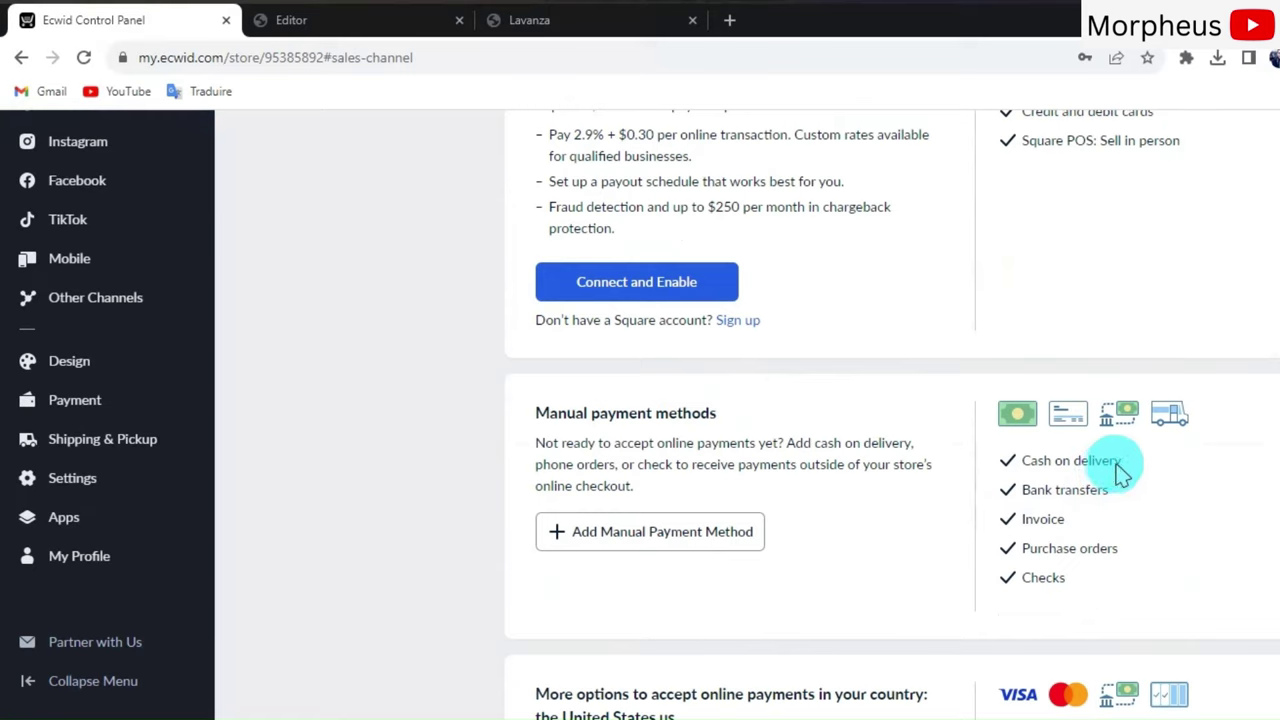
{"action": "scroll", "coordinate": [1133, 468], "scroll_direction": "up", "scroll_amount": 10}
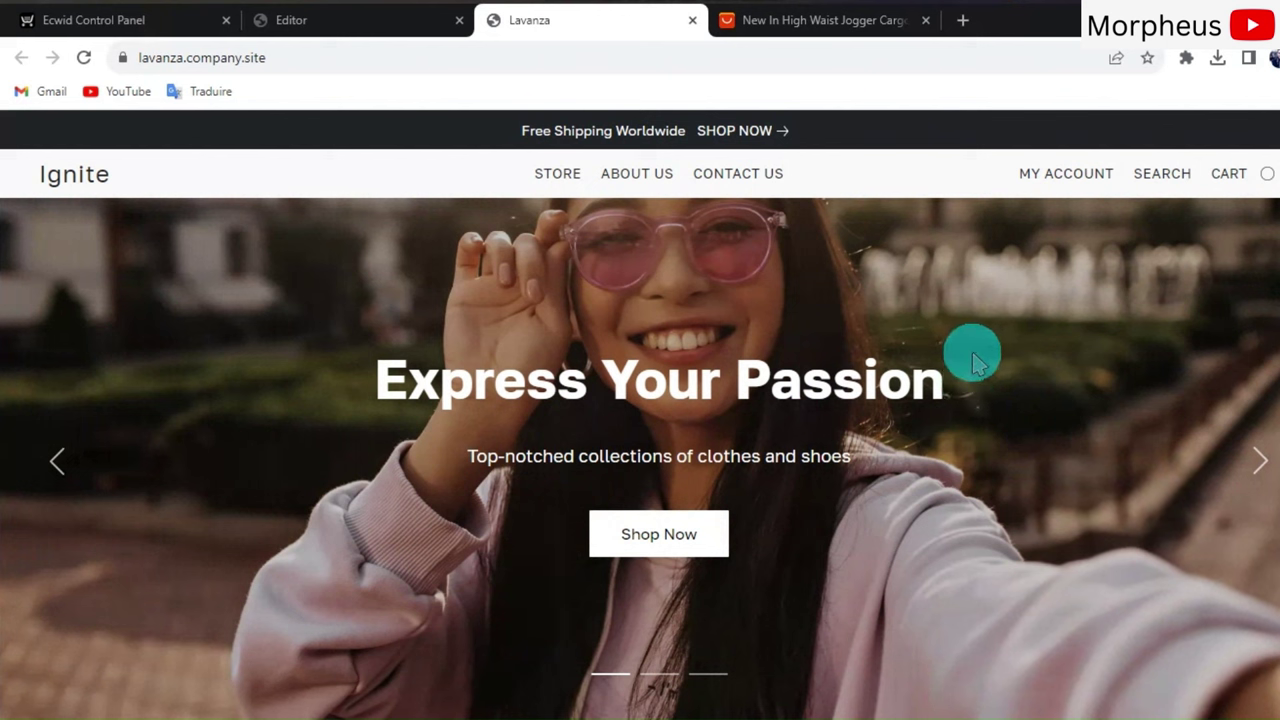
Close the AliExpress product page, check the website overview in the Ecwid Control Panel, and return to the published Lavanza site
{"action": "left_click", "coordinate": [926, 22]}
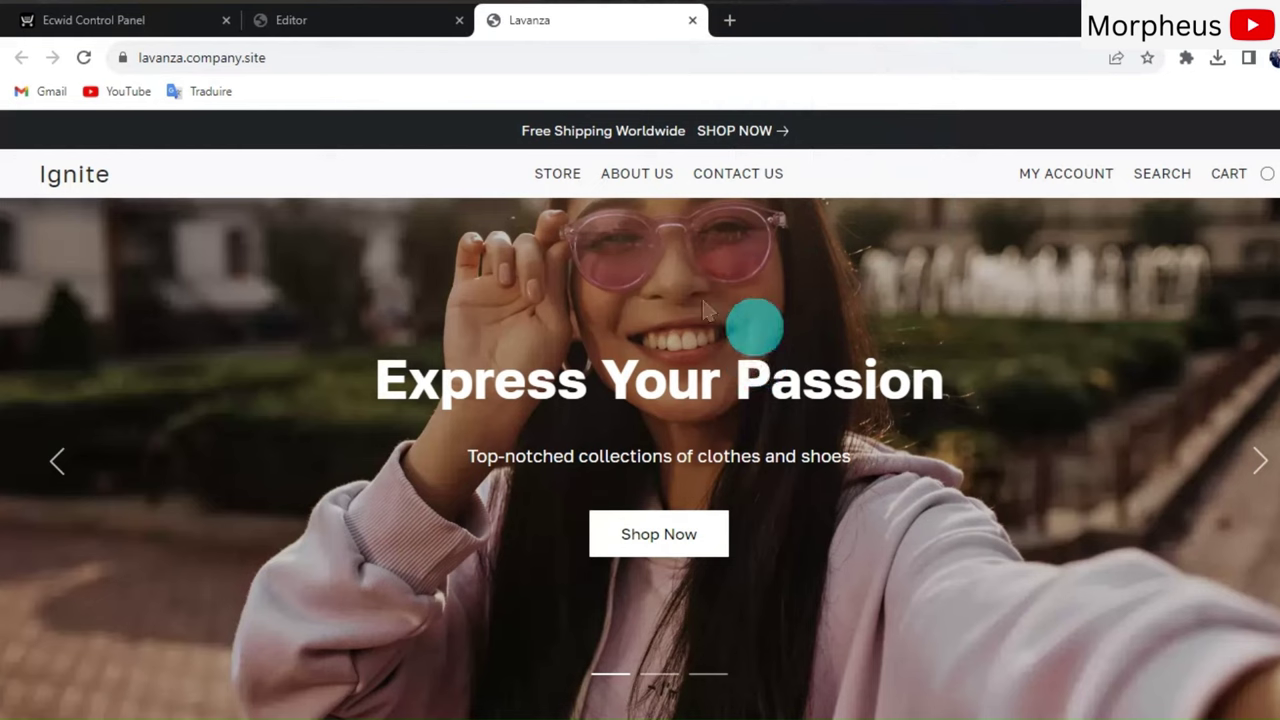
{"action": "left_click", "coordinate": [115, 22]}
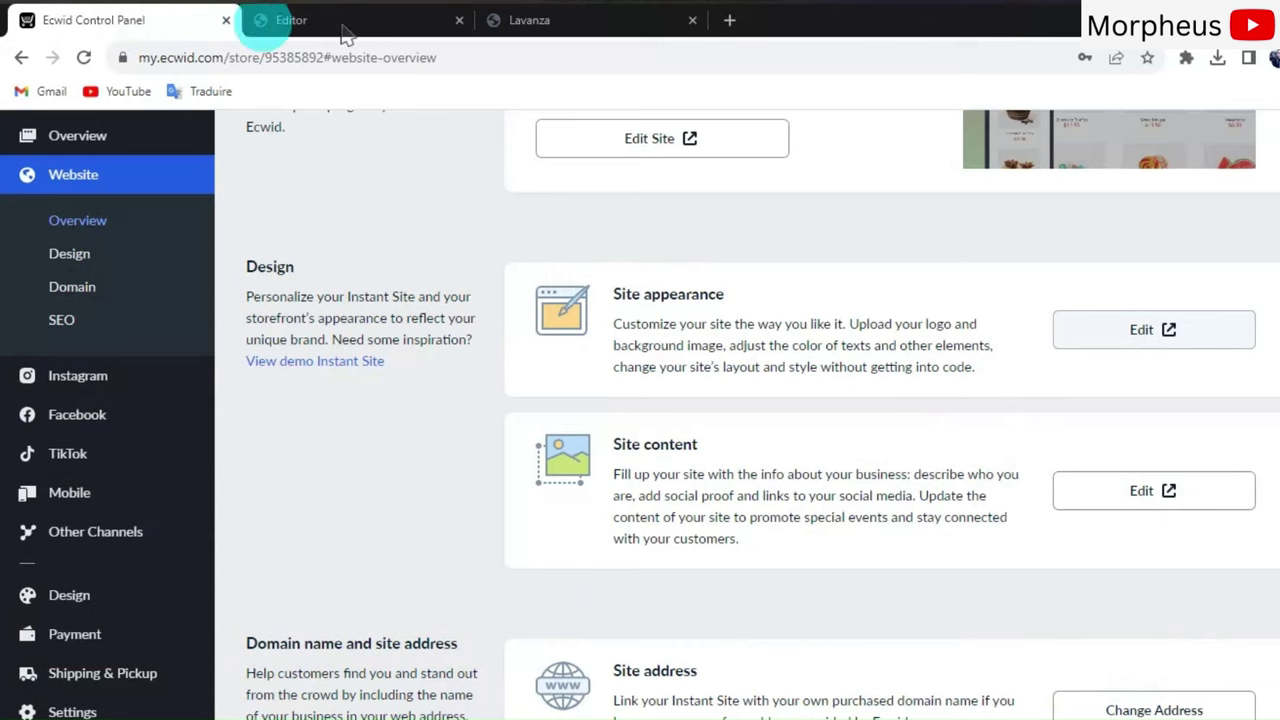
{"action": "left_click", "coordinate": [586, 20]}
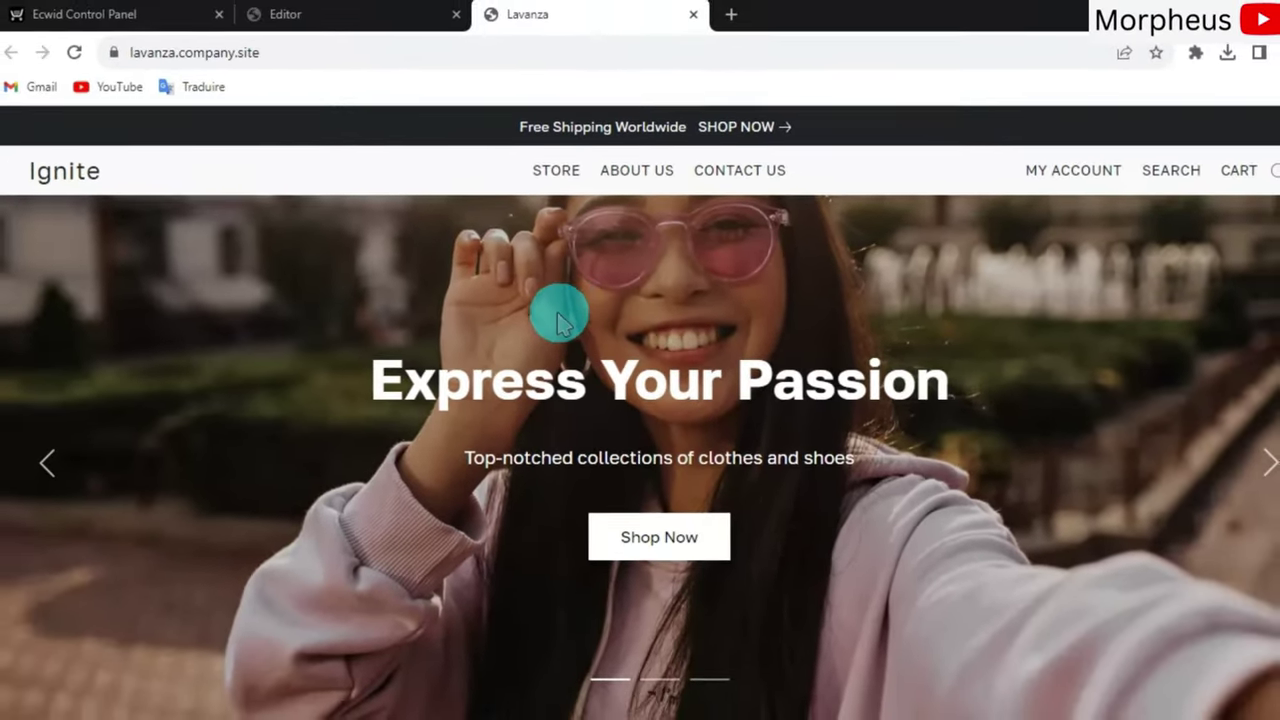